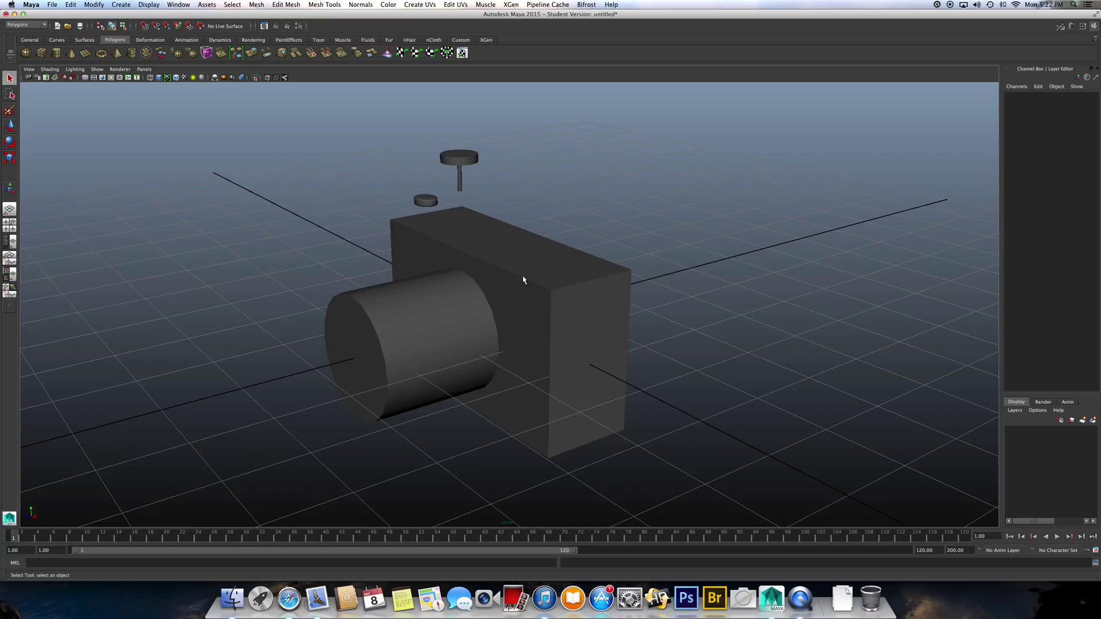
# Select the lens and camera body, and preview the body smoothed with 3
pyautogui.click(447, 325)
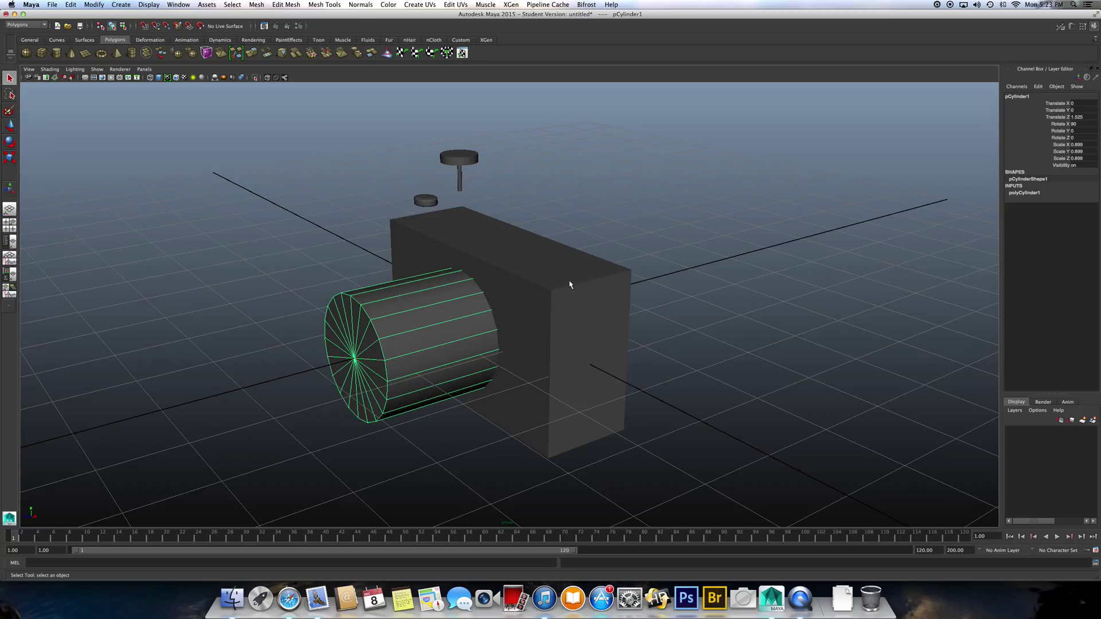
pyautogui.click(540, 285)
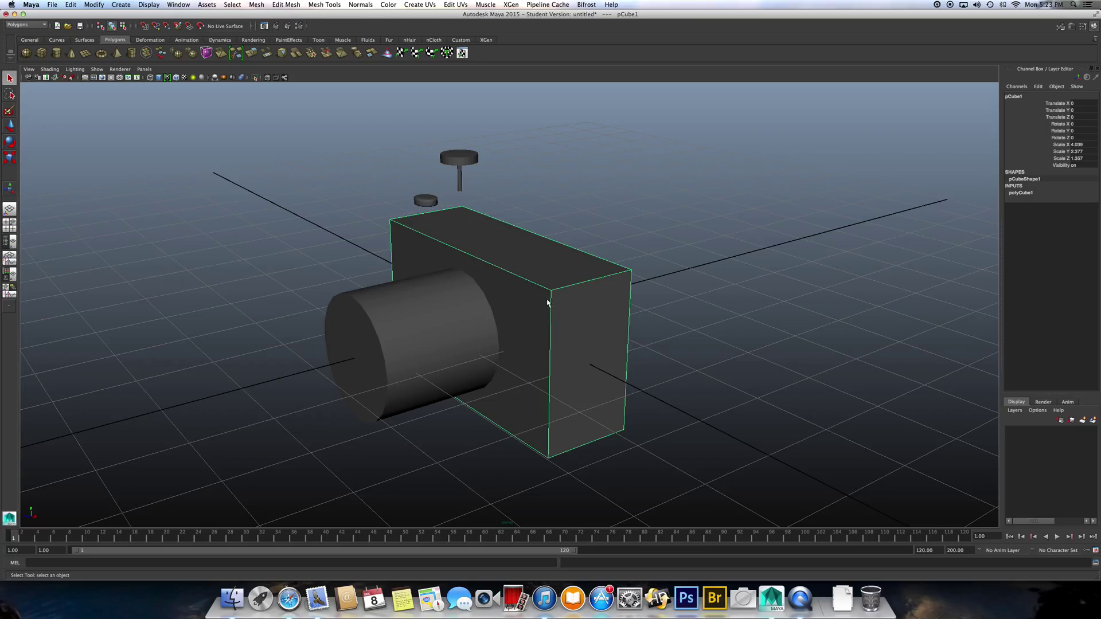
pyautogui.scroll(2, 547, 302)
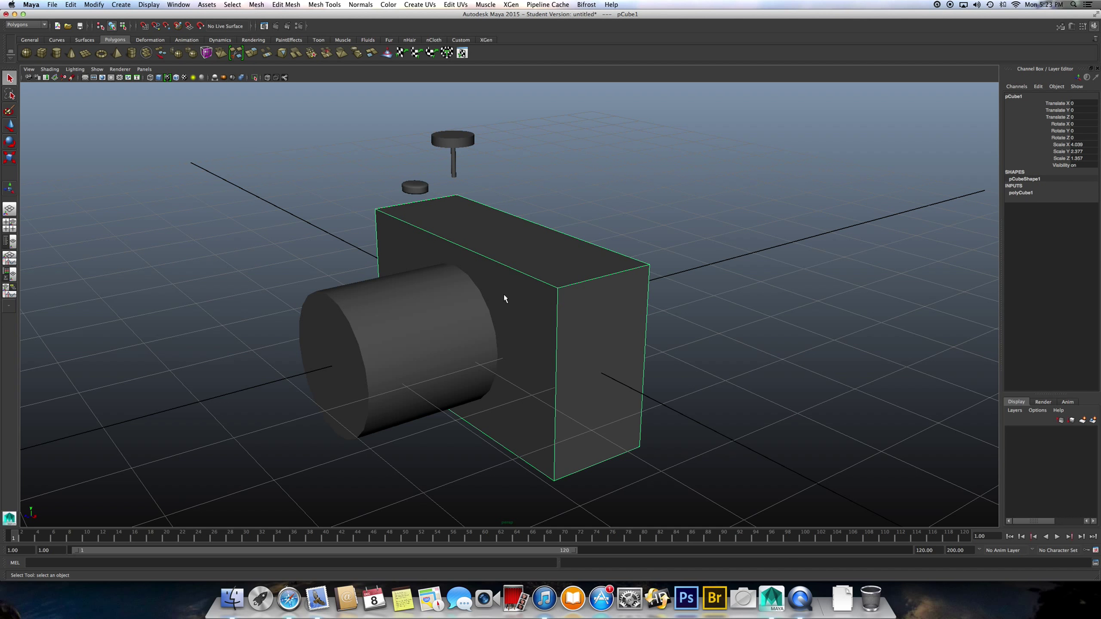
pyautogui.press('3')
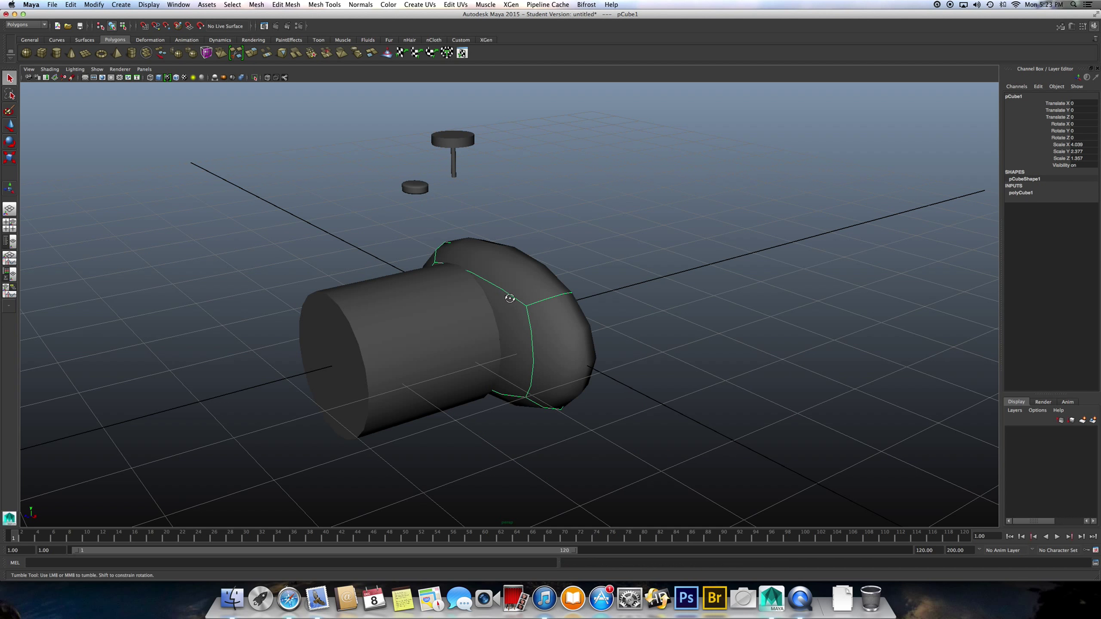
pyautogui.keyDown('alt'); pyautogui.moveTo(505, 298); pyautogui.dragTo(505, 301); pyautogui.keyUp('alt')
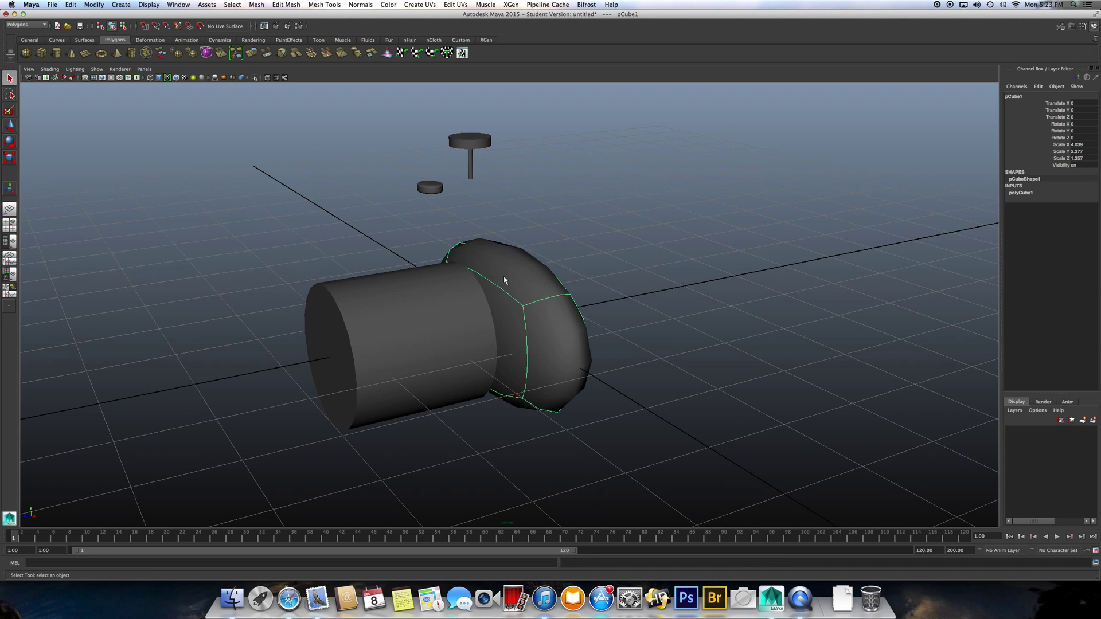
# Slide the lens cylinder left, then return the body to hard-edged display
pyautogui.click(426, 323)
pyautogui.press('w')
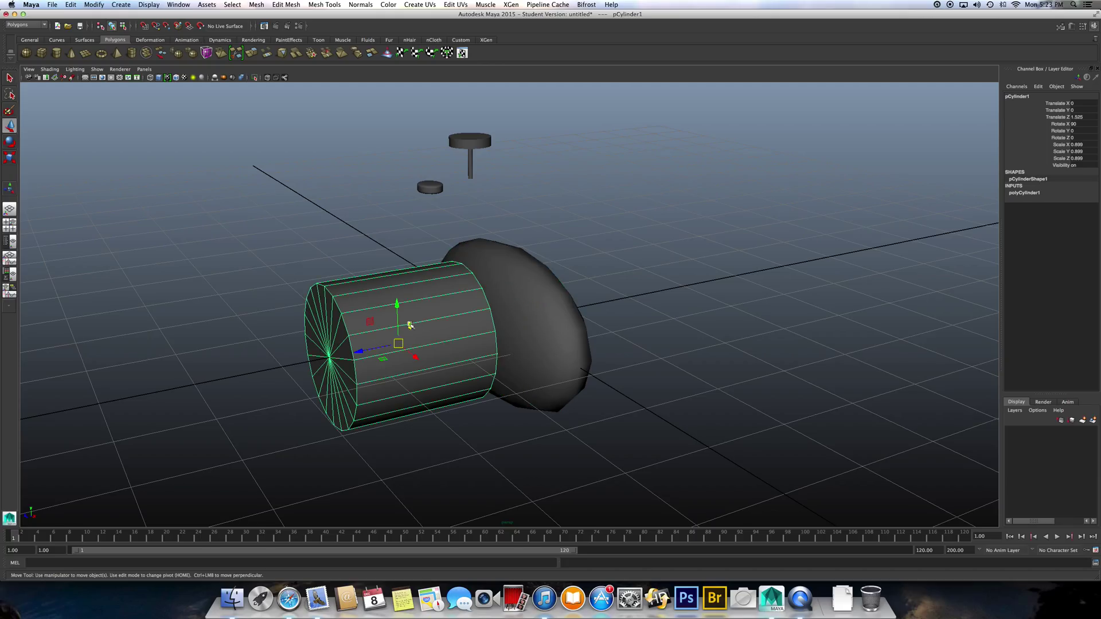
pyautogui.moveTo(374, 349); pyautogui.dragTo(352, 353)
pyautogui.click(505, 321)
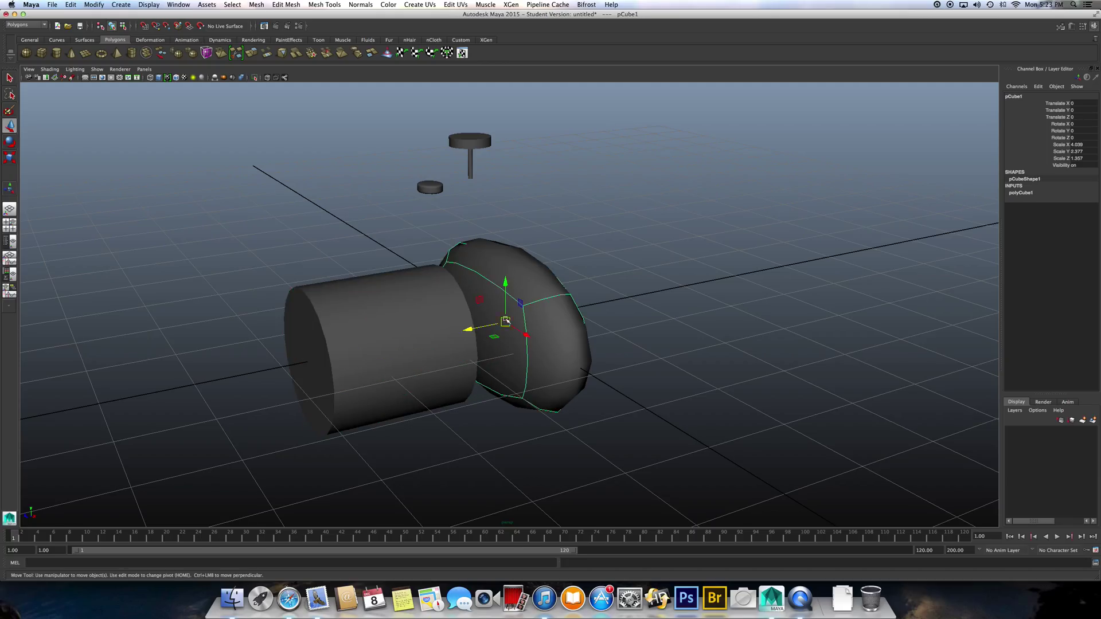
pyautogui.press('1')
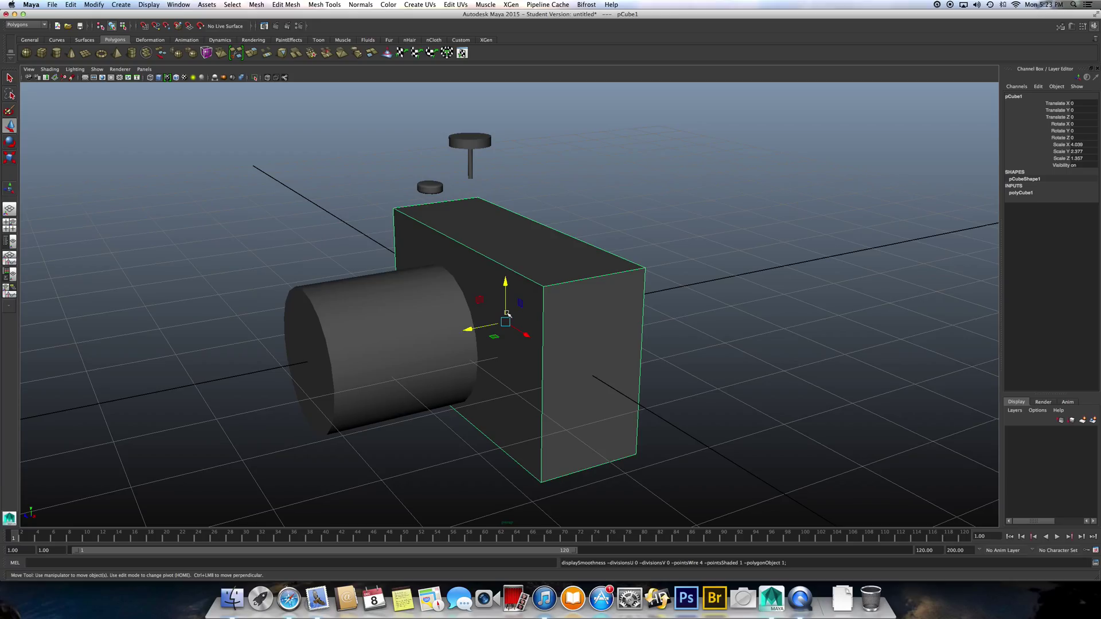
# Toggle the body's smooth preview again and push the lens farther from the body
pyautogui.press('3')
pyautogui.press('1')
pyautogui.click(392, 327)
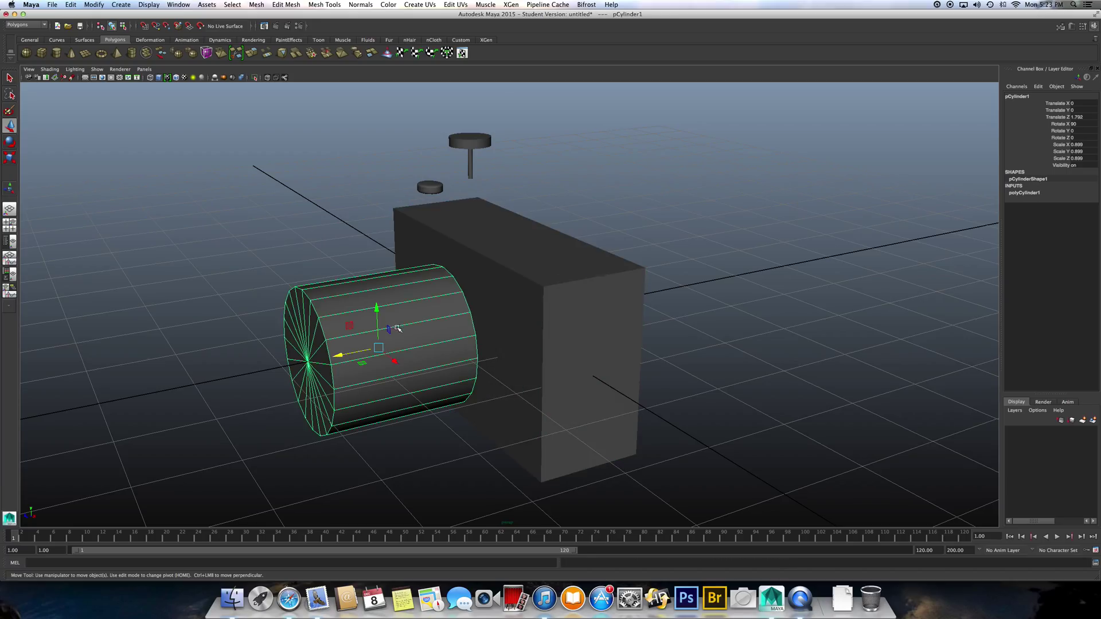
pyautogui.moveTo(340, 357); pyautogui.dragTo(277, 370)
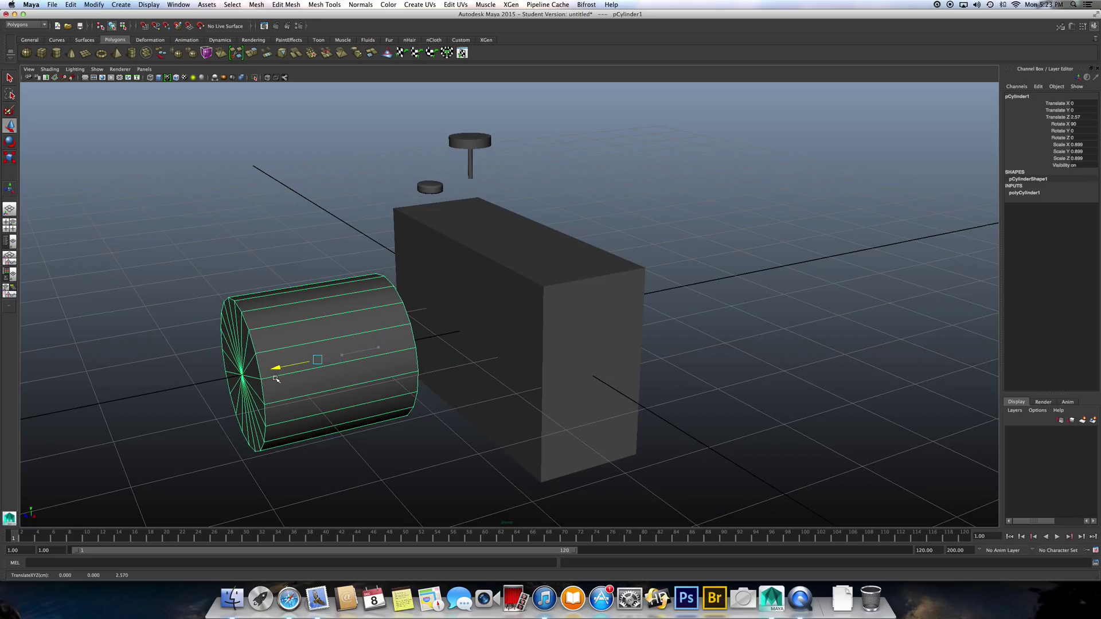
pyautogui.click(521, 305)
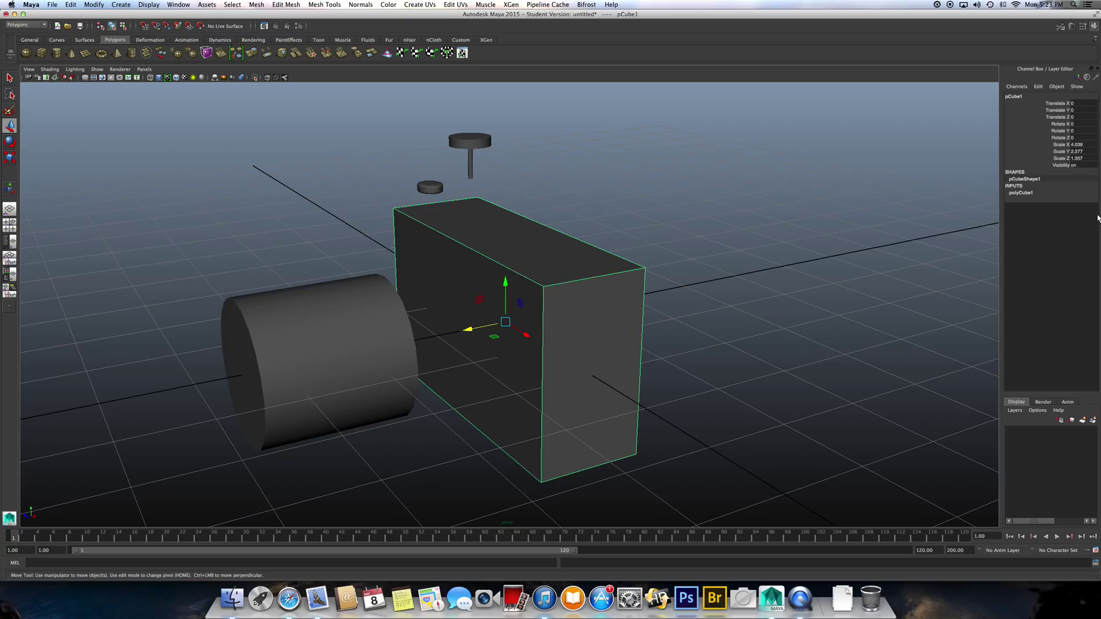
# Set the polyCube1 Subdivisions Width and Height to 7
pyautogui.click(1021, 193)
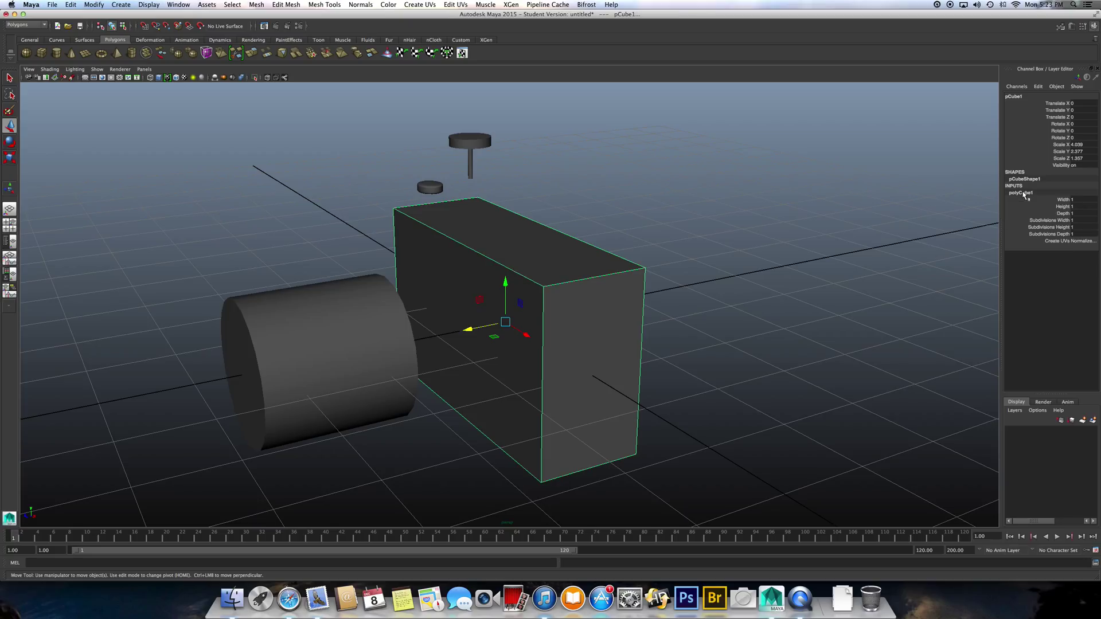
pyautogui.doubleClick(1082, 221)
pyautogui.press('Tab')
pyautogui.write('7')
pyautogui.press('Tab')
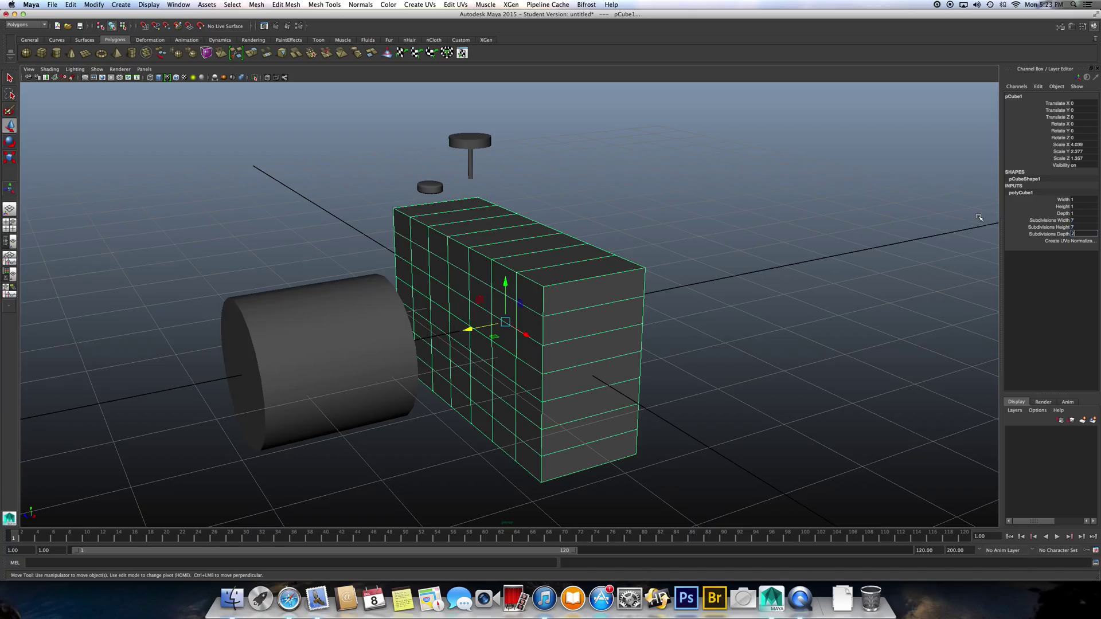
pyautogui.press('Return')
# Select the subdivided camera body alone and preview it as a smooth mesh
pyautogui.click(768, 332)
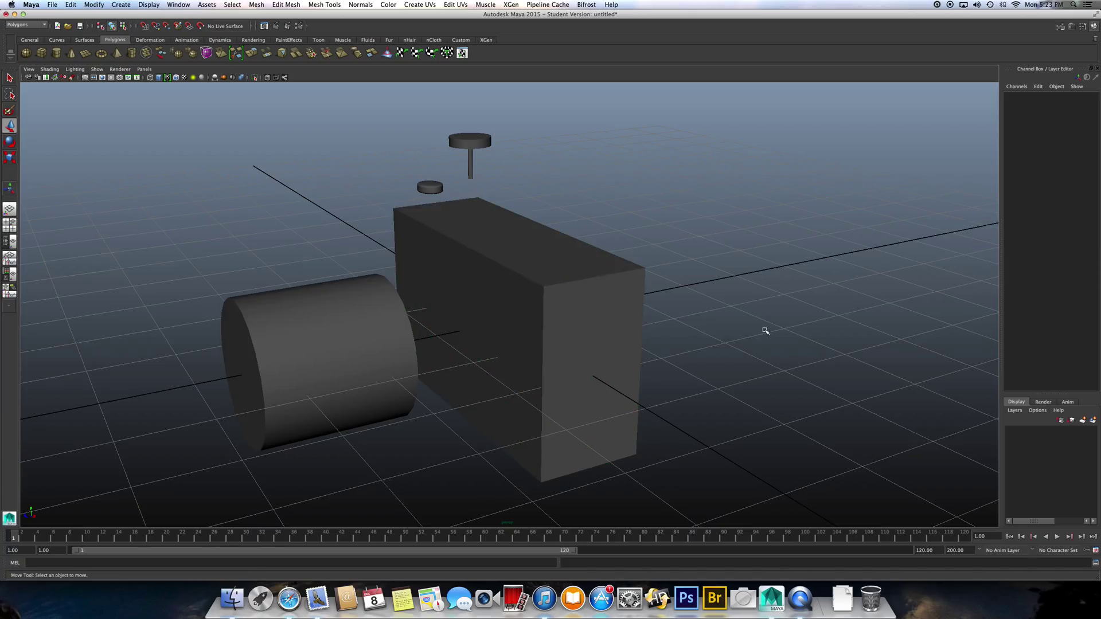
pyautogui.click(540, 331)
pyautogui.press('3')
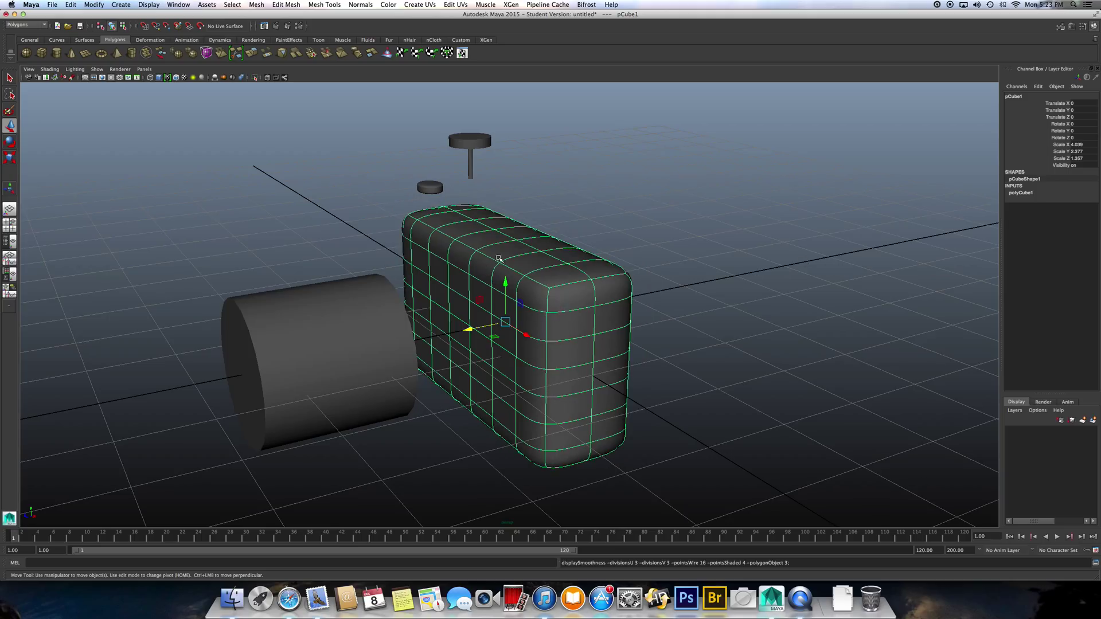
pyautogui.keyDown('alt'); pyautogui.moveTo(534, 360); pyautogui.dragTo(539, 365); pyautogui.keyUp('alt')
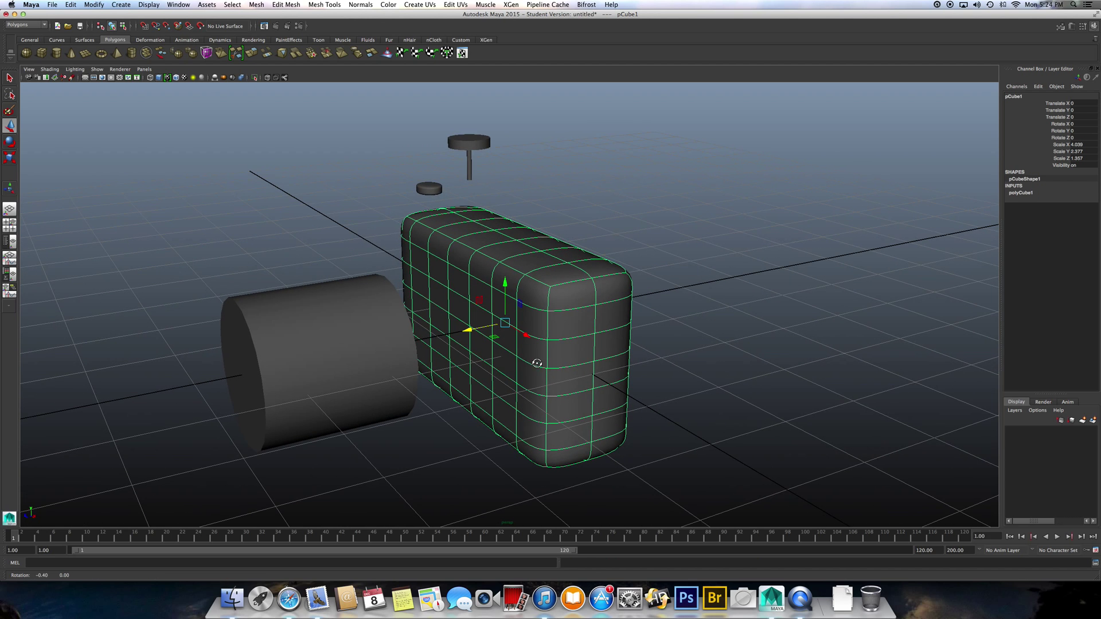
# Slide the lens cylinder along Z toward the body, then nudge it slightly back out
pyautogui.click(338, 353)
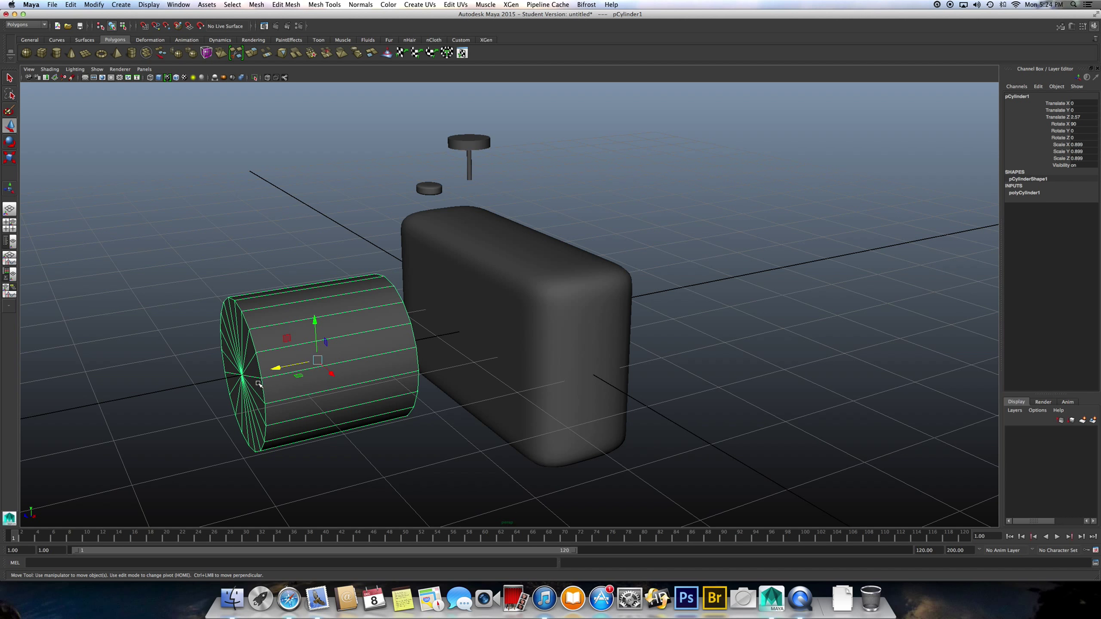
pyautogui.keyDown('alt'); pyautogui.moveTo(292, 391); pyautogui.dragTo(298, 391); pyautogui.keyUp('alt')
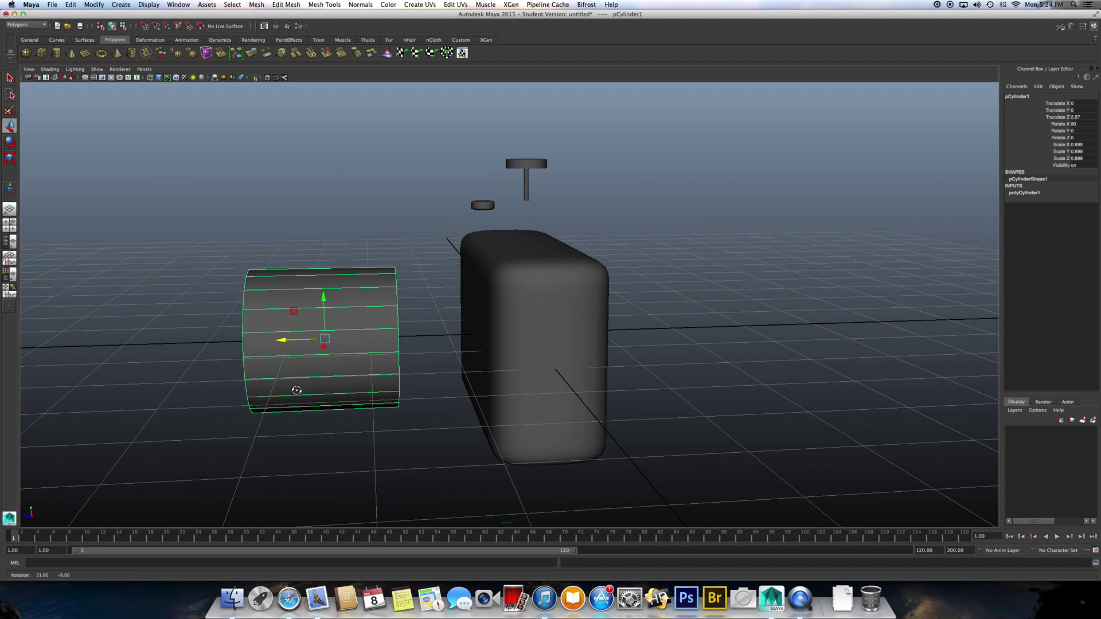
pyautogui.moveTo(282, 340); pyautogui.dragTo(364, 337)
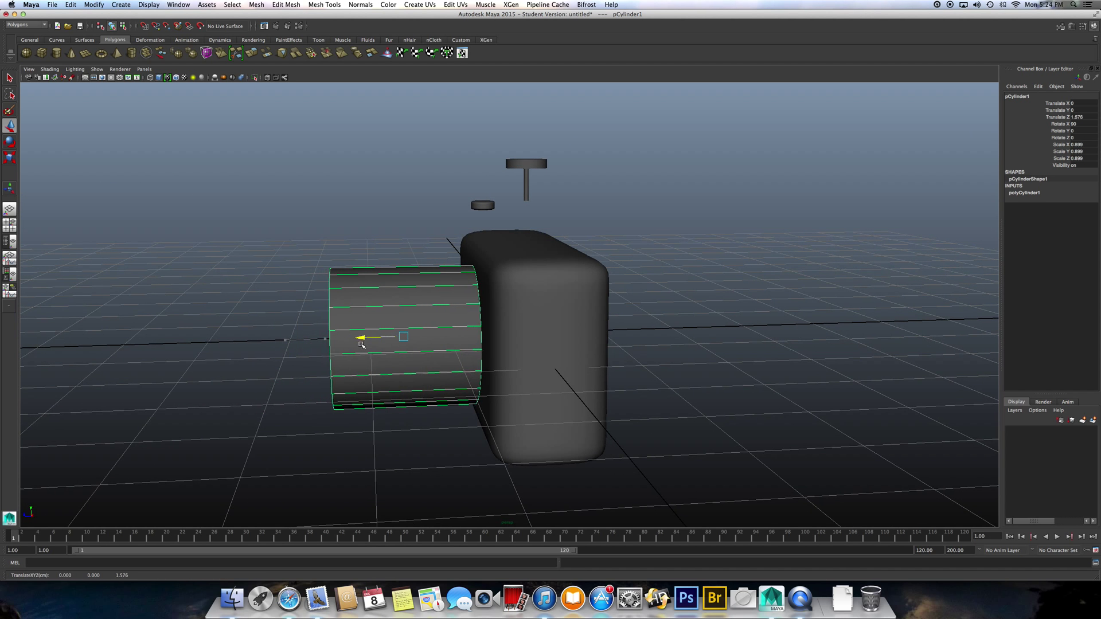
pyautogui.keyDown('alt'); pyautogui.moveTo(306, 381); pyautogui.dragTo(298, 375); pyautogui.keyUp('alt')
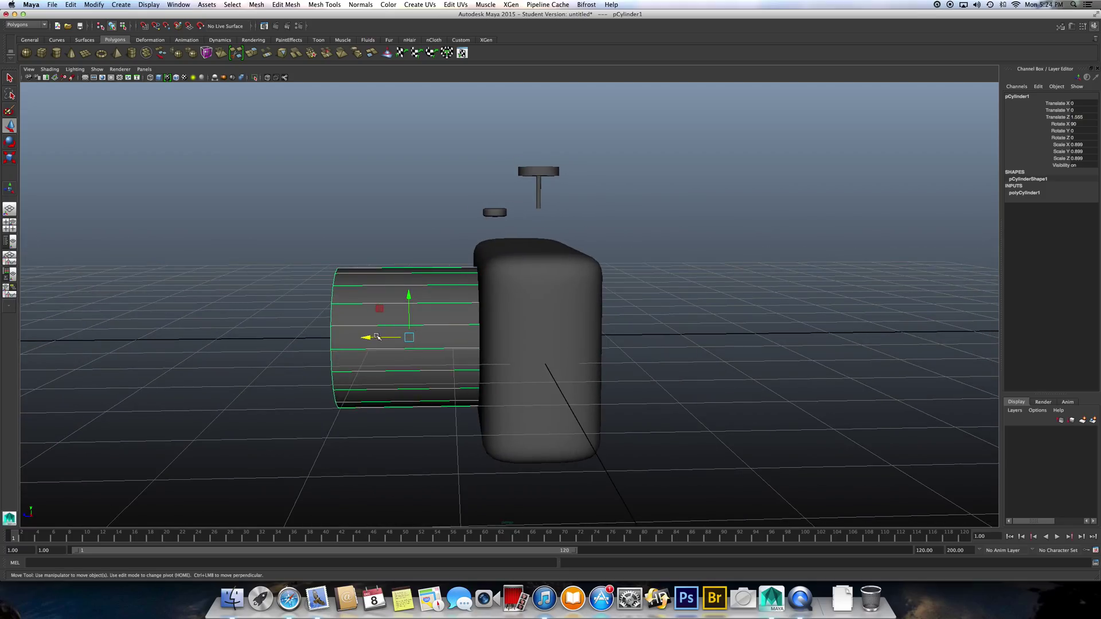
pyautogui.moveTo(372, 337)
pyautogui.mouseDown()
pyautogui.moveTo(353, 339)
pyautogui.moveTo(365, 339)
pyautogui.mouseUp()
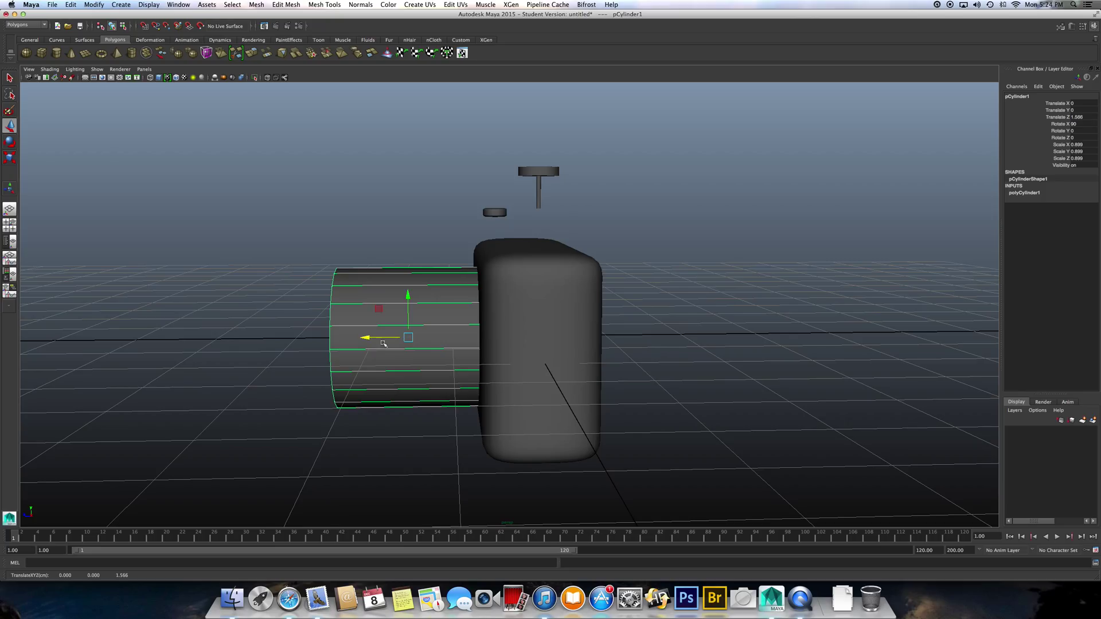
# In wireframe, seat the lens against the body's front, then return to shaded display
pyautogui.press('4')
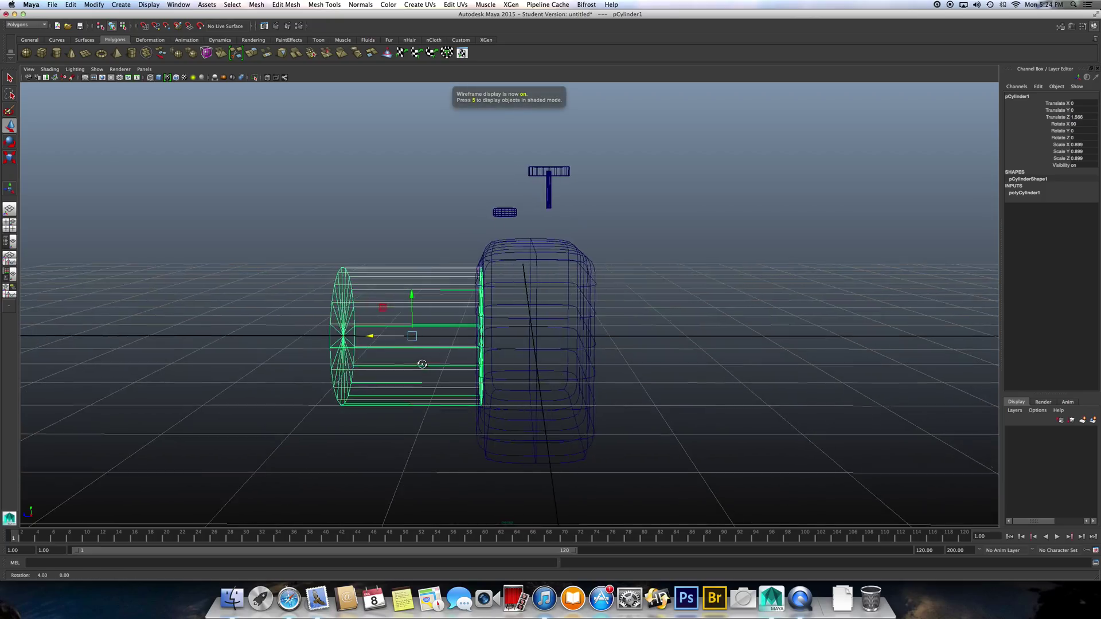
pyautogui.keyDown('alt'); pyautogui.moveTo(434, 357); pyautogui.dragTo(419, 345); pyautogui.keyUp('alt')
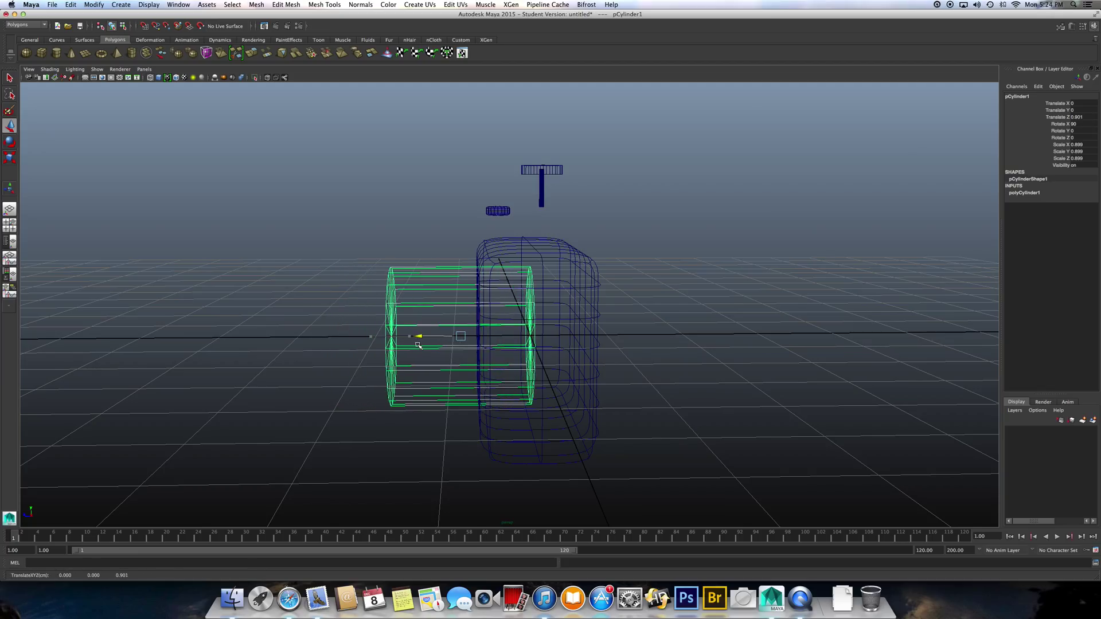
pyautogui.moveTo(418, 345); pyautogui.dragTo(367, 347)
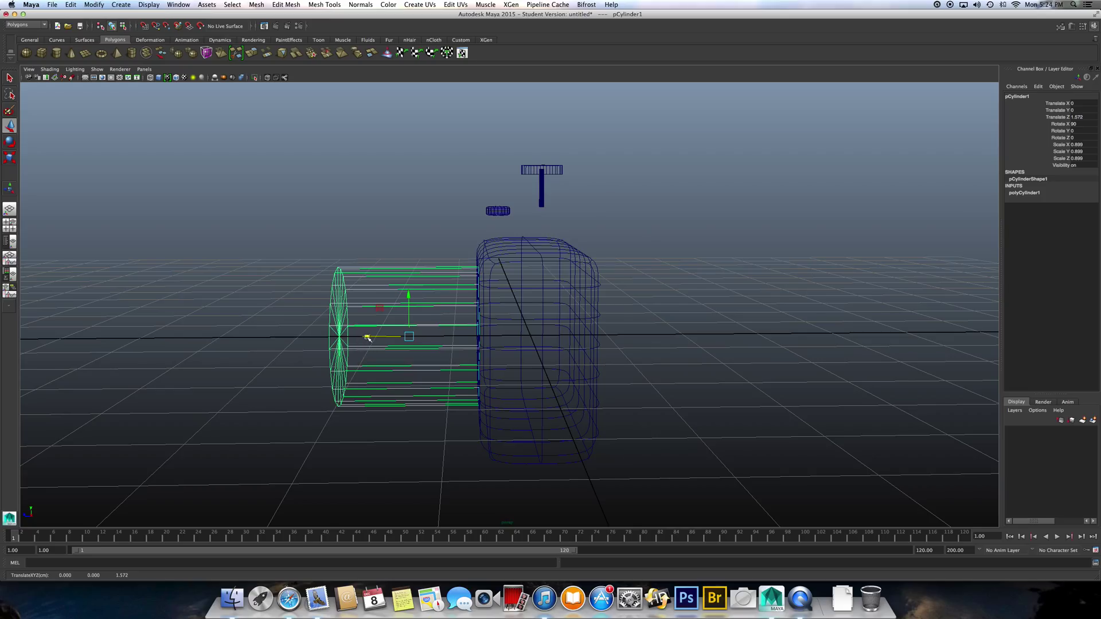
pyautogui.moveTo(365, 336); pyautogui.dragTo(416, 343)
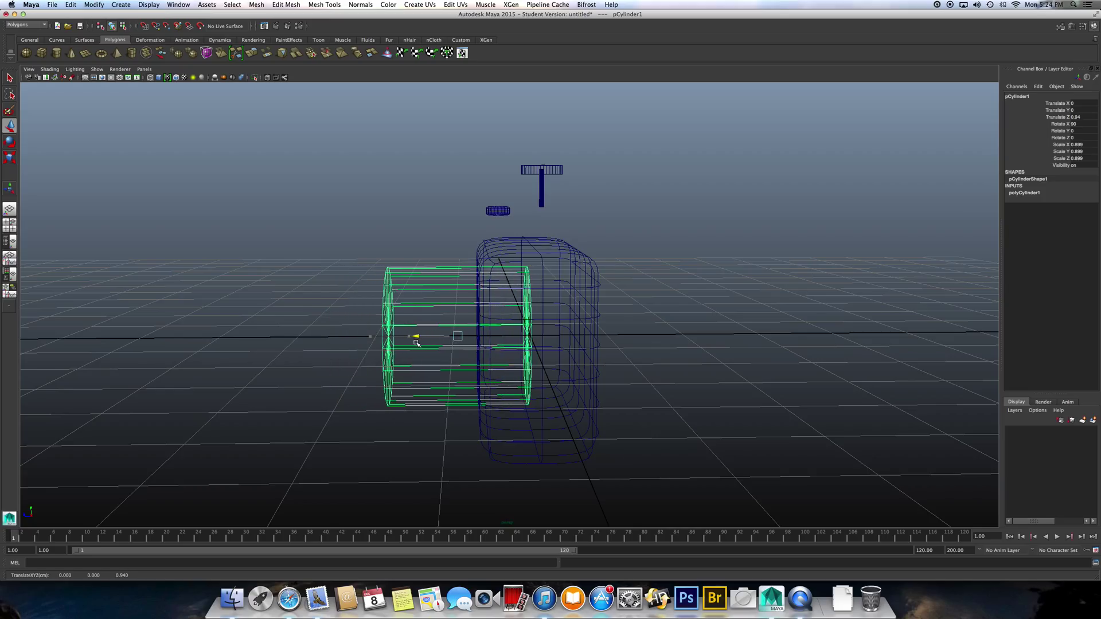
pyautogui.moveTo(416, 343); pyautogui.dragTo(417, 344)
pyautogui.press('5')
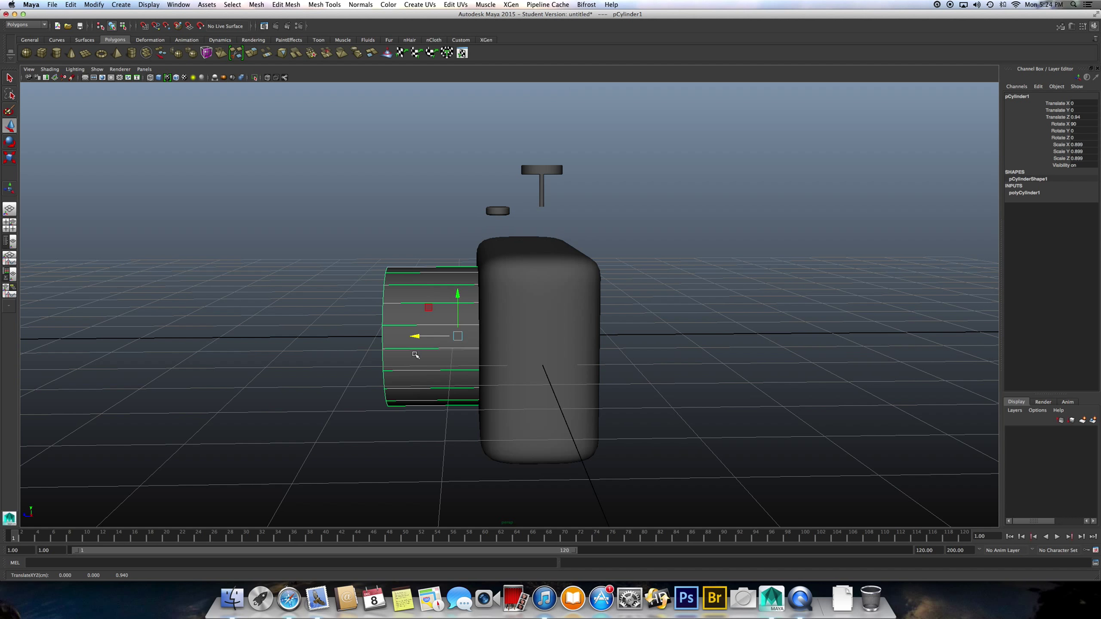
pyautogui.moveTo(419, 359)
pyautogui.keyDown('alt'); pyautogui.mouseDown()
pyautogui.moveTo(428, 362)
pyautogui.moveTo(368, 394)
pyautogui.mouseUp(); pyautogui.keyUp('alt')
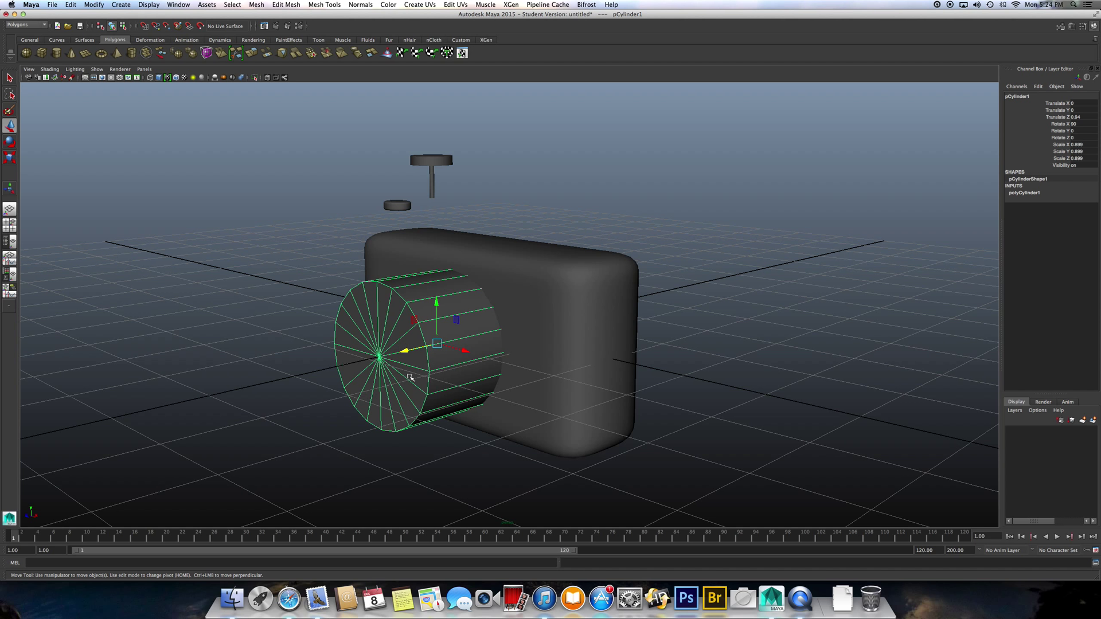
# Raise the lens cylinder's polyCylinder1 Subdivisions Caps and Subdivisions Height, checking smooth preview
pyautogui.keyDown('alt'); pyautogui.moveTo(371, 397); pyautogui.dragTo(393, 361); pyautogui.keyUp('alt')
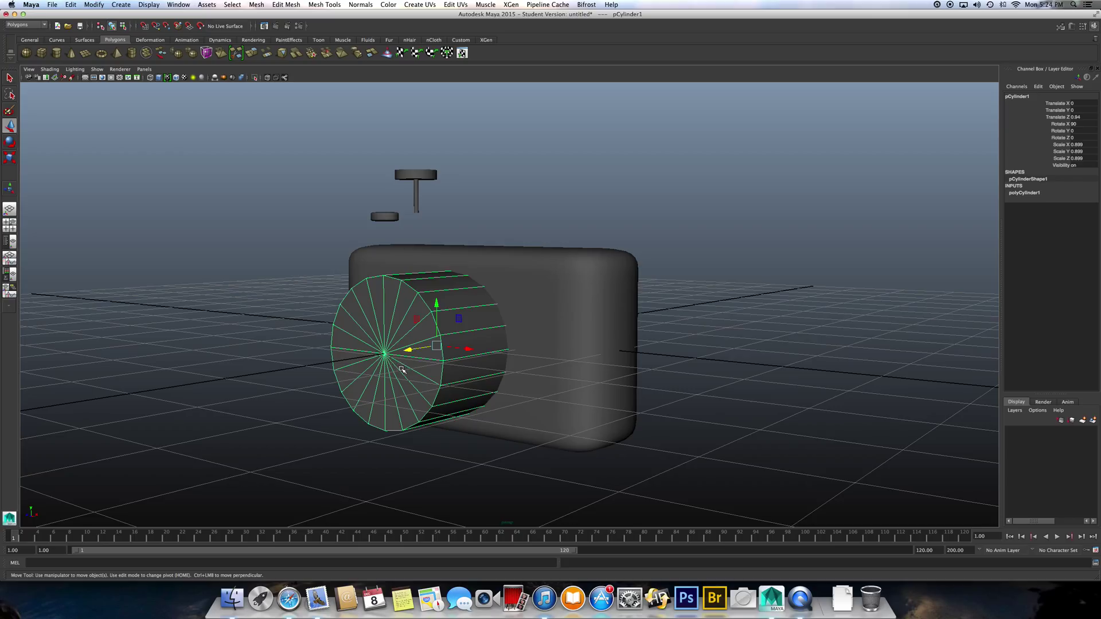
pyautogui.press('3')
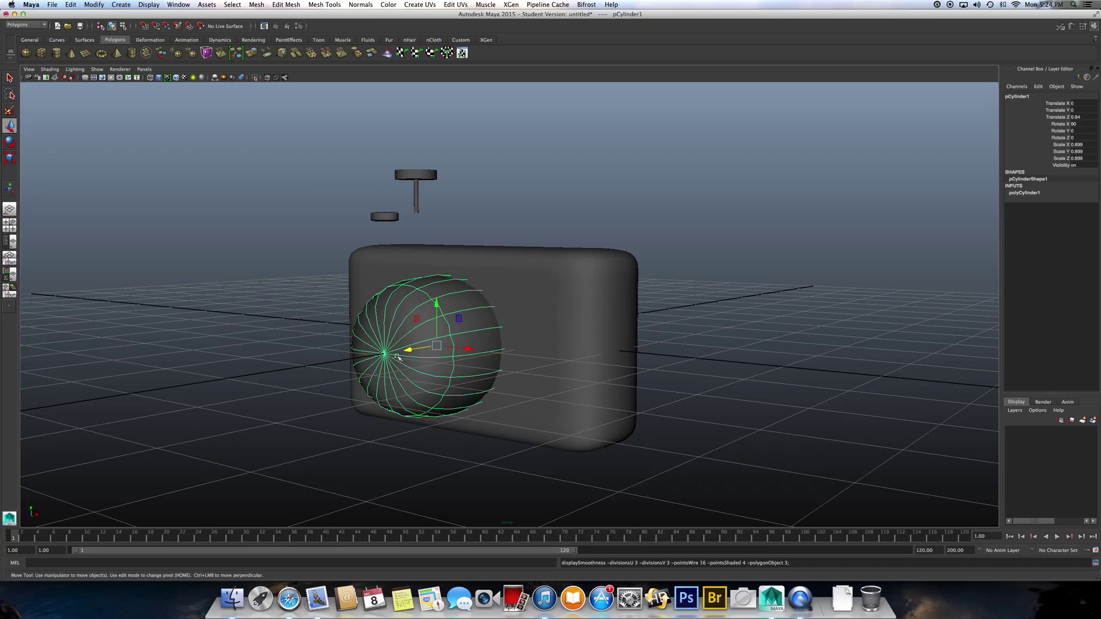
pyautogui.press('1')
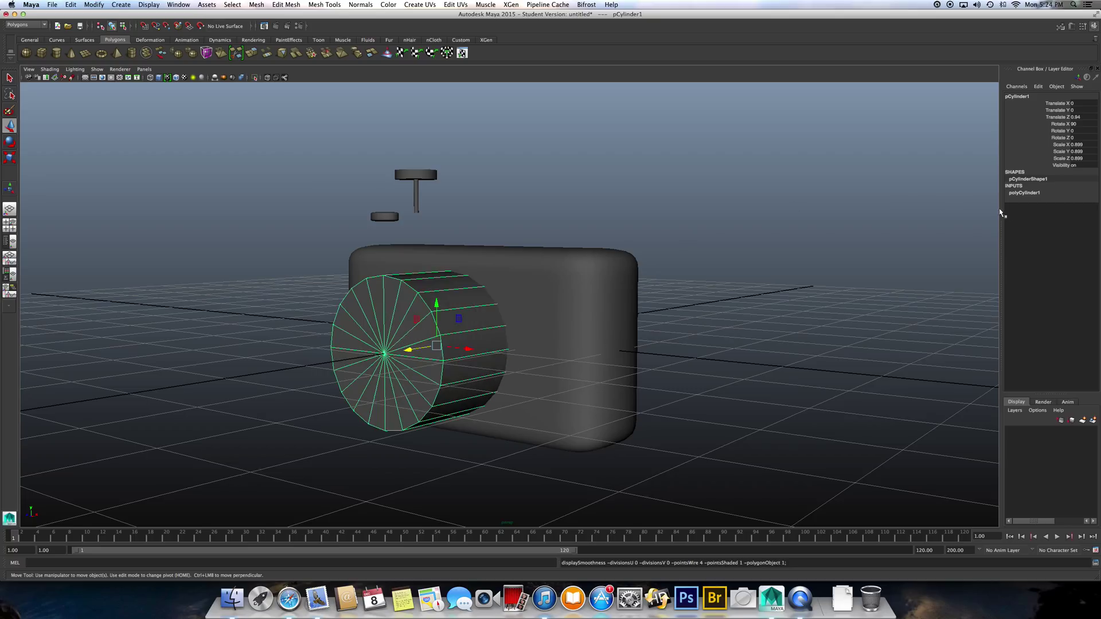
pyautogui.click(1023, 194)
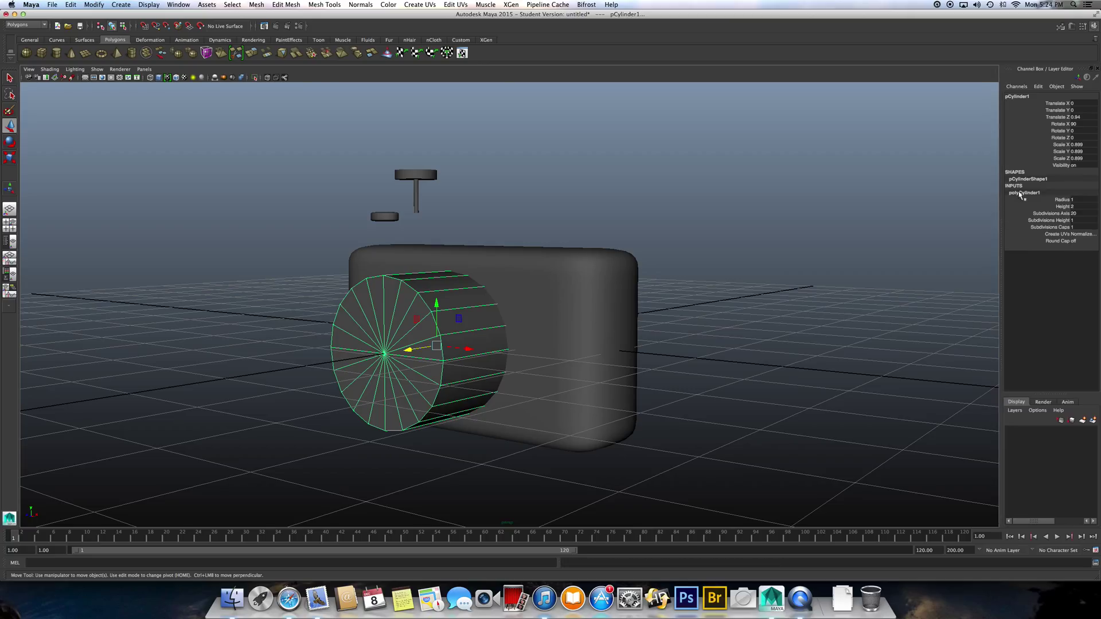
pyautogui.doubleClick(1082, 227)
pyautogui.write('5')
pyautogui.press('Return')
pyautogui.press('3')
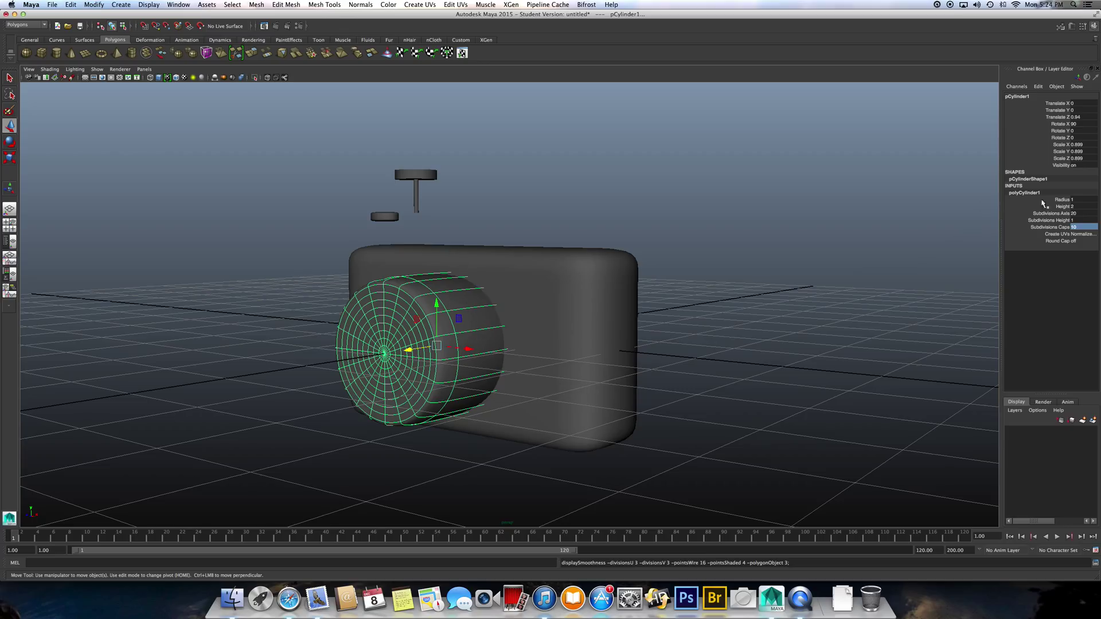
pyautogui.doubleClick(1086, 221)
pyautogui.write('5')
pyautogui.press('Return')
pyautogui.keyDown('alt'); pyautogui.moveTo(338, 381); pyautogui.dragTo(349, 391); pyautogui.keyUp('alt')
pyautogui.scroll(2, 349, 391)
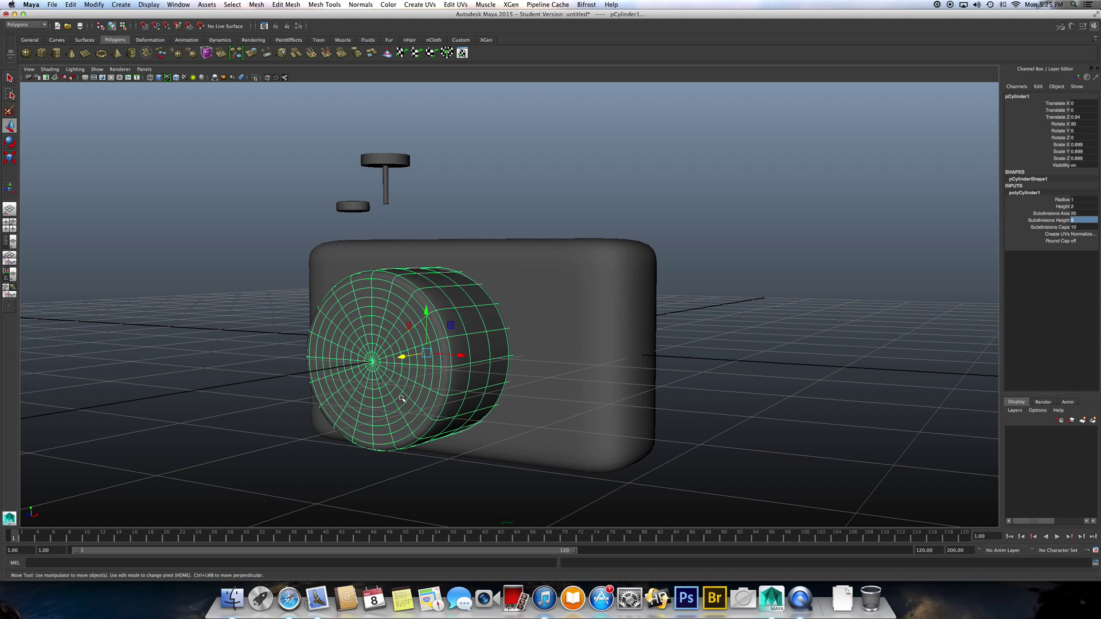
# Extrude the outer face ring on the lens front and push it inward
pyautogui.moveTo(402, 398); pyautogui.dragTo(405, 421, button='right')
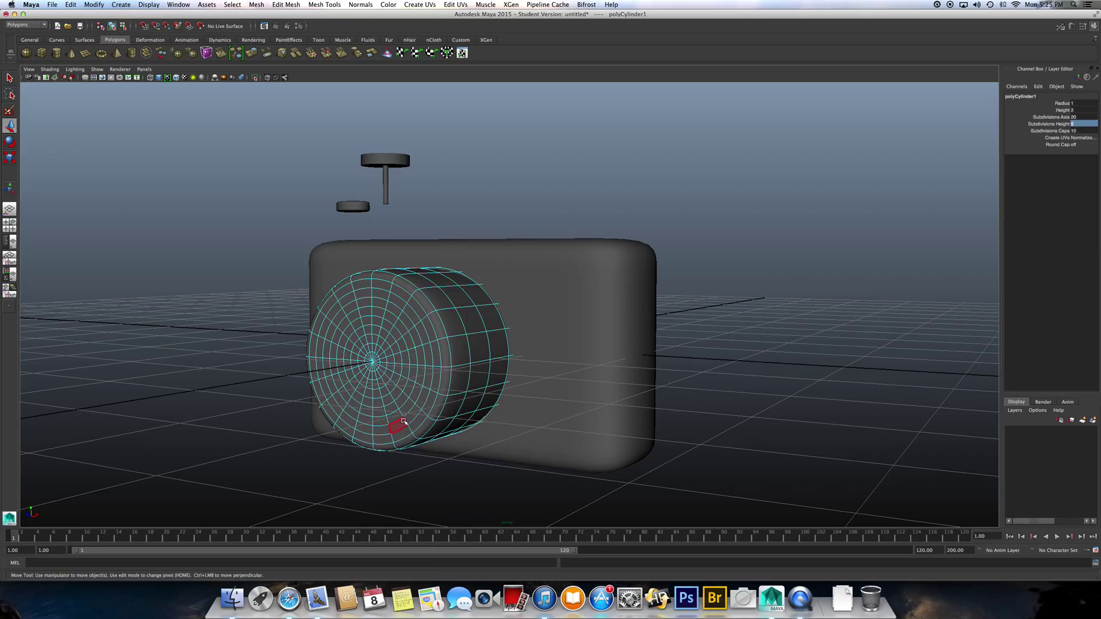
pyautogui.click(412, 416)
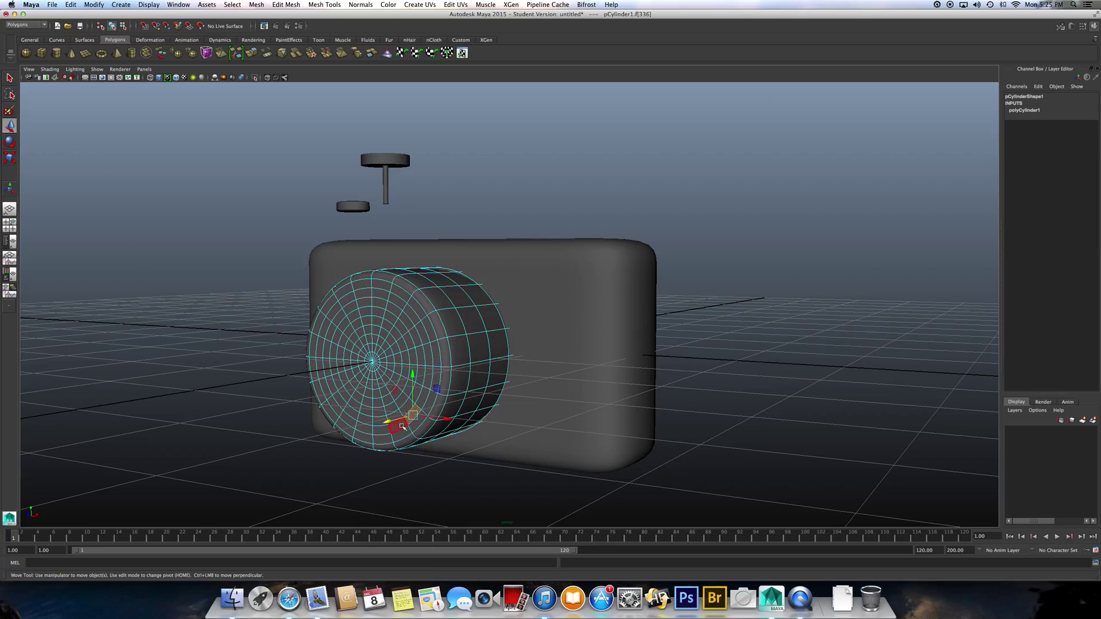
pyautogui.keyDown('shift'); pyautogui.click(379, 431); pyautogui.keyUp('shift')
pyautogui.doubleClick(367, 429)
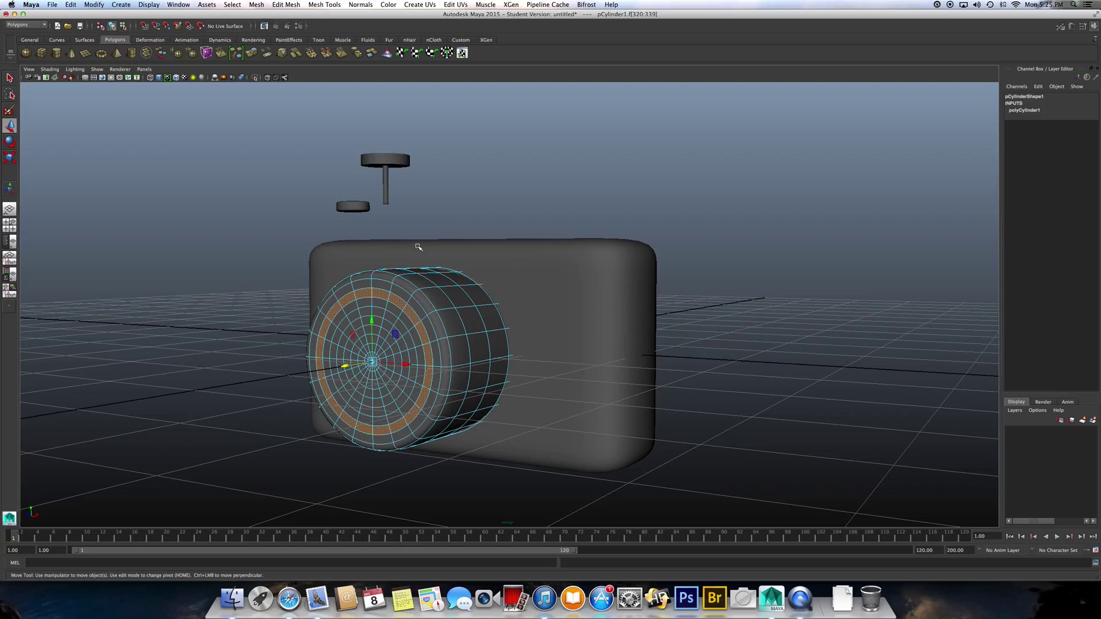
pyautogui.press('1')
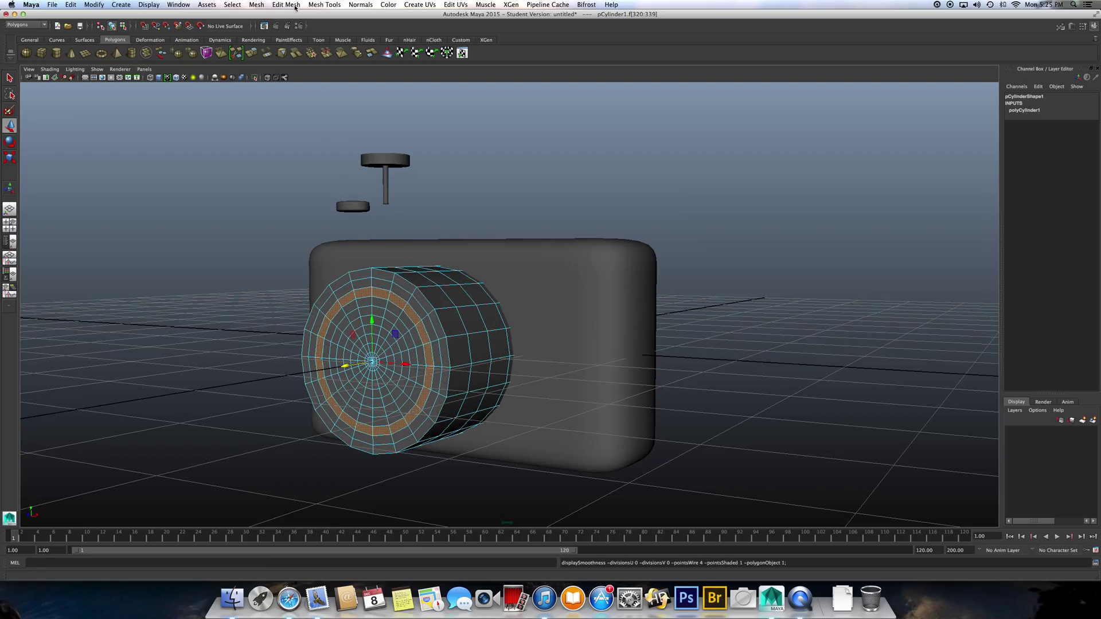
pyautogui.click(292, 7)
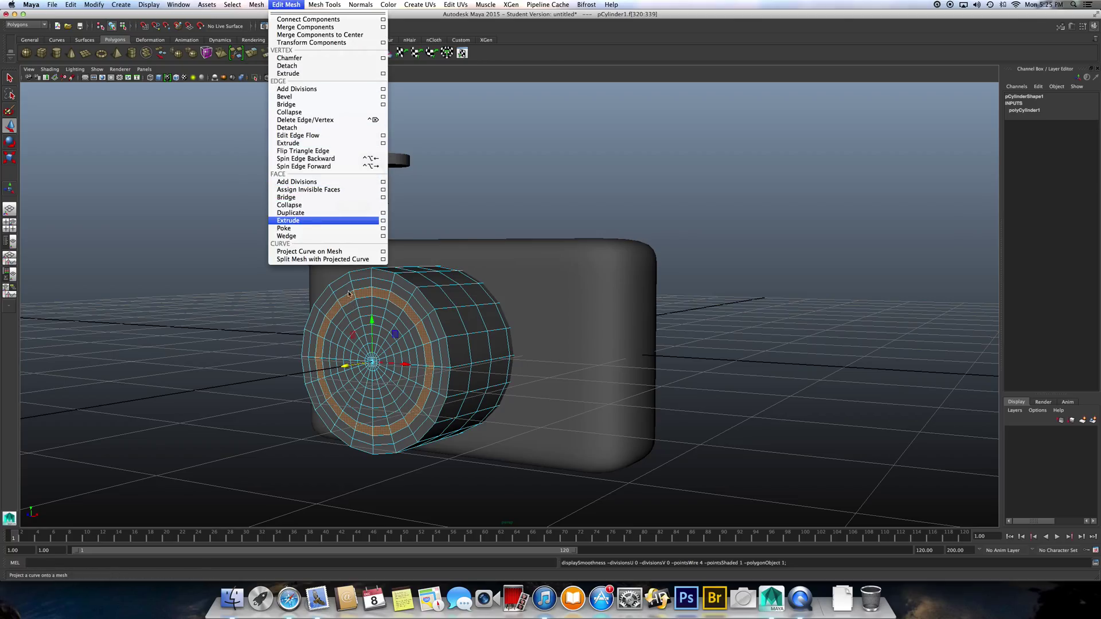
pyautogui.click(326, 222)
pyautogui.moveTo(408, 336)
pyautogui.mouseDown()
pyautogui.moveTo(438, 357)
pyautogui.moveTo(419, 330)
pyautogui.mouseUp()
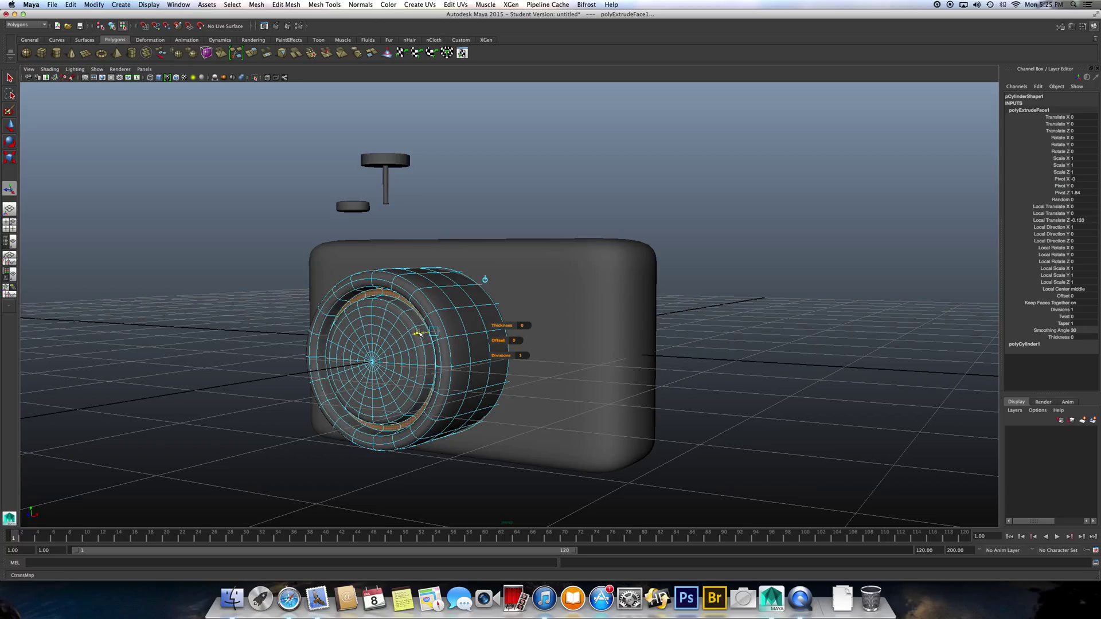
# Extrude the inner face ring near the lens centre inward with Ctrl+E, then deselect
pyautogui.click(384, 379)
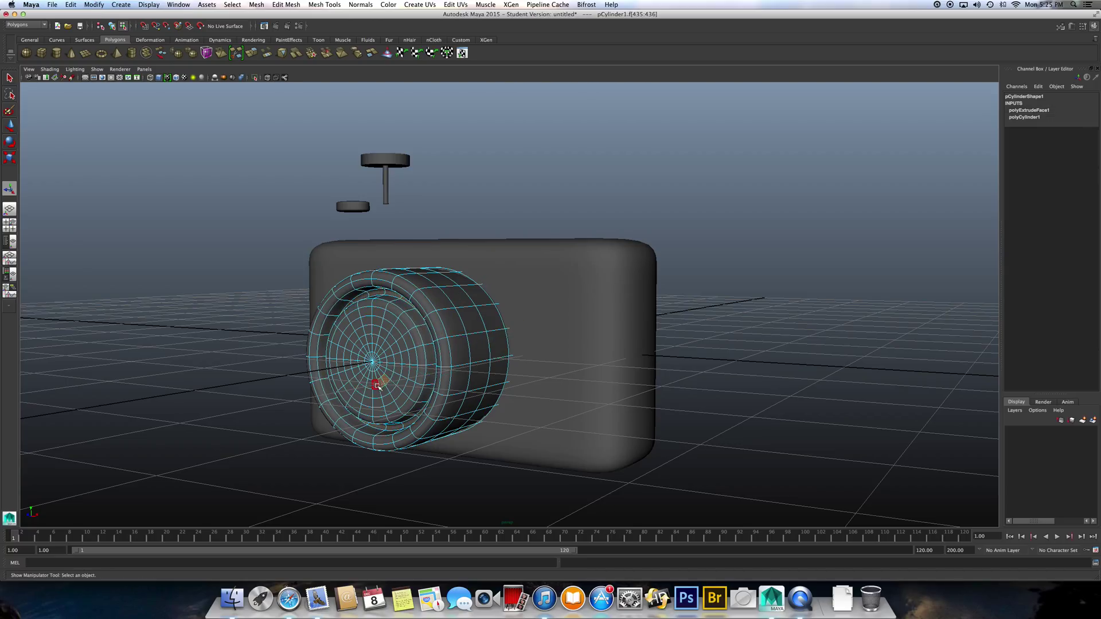
pyautogui.doubleClick(369, 383)
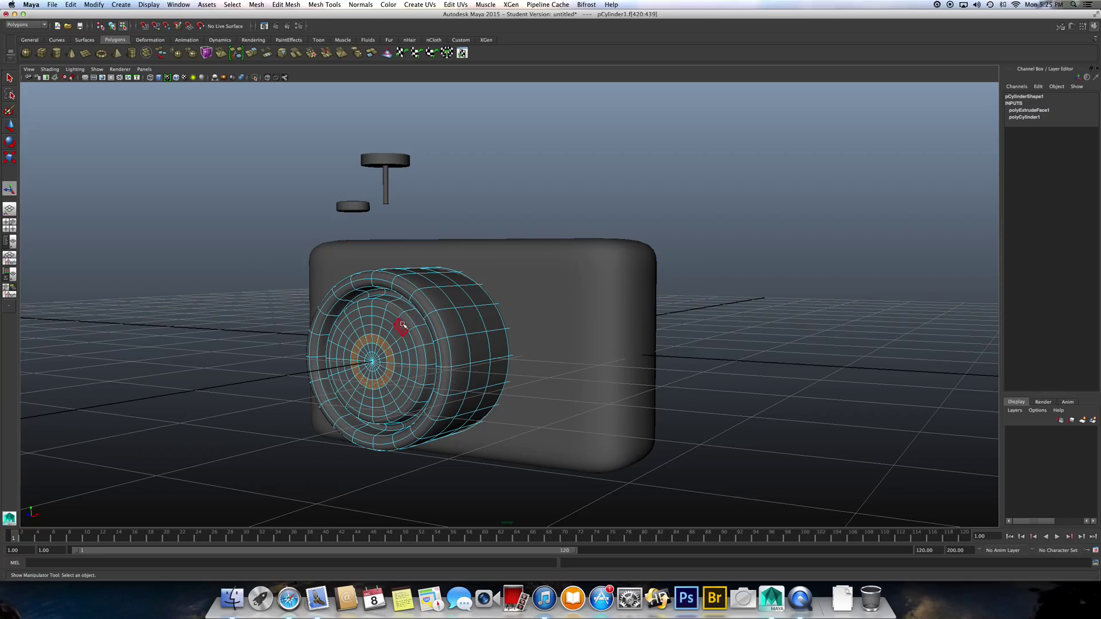
pyautogui.hotkey('ctrl', 'e')
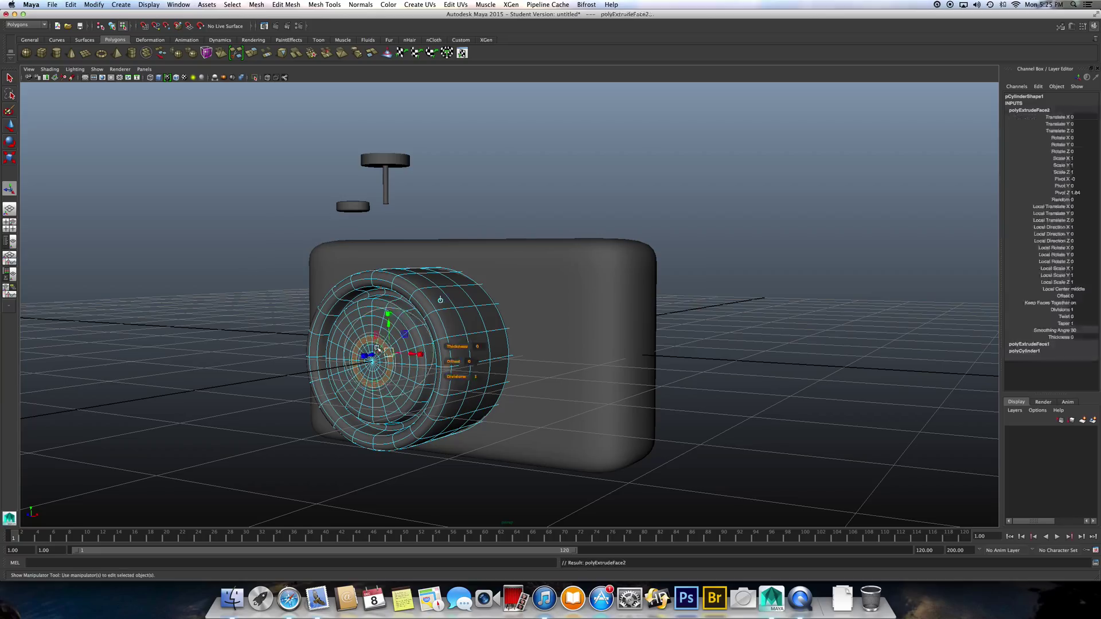
pyautogui.moveTo(383, 357); pyautogui.dragTo(386, 360)
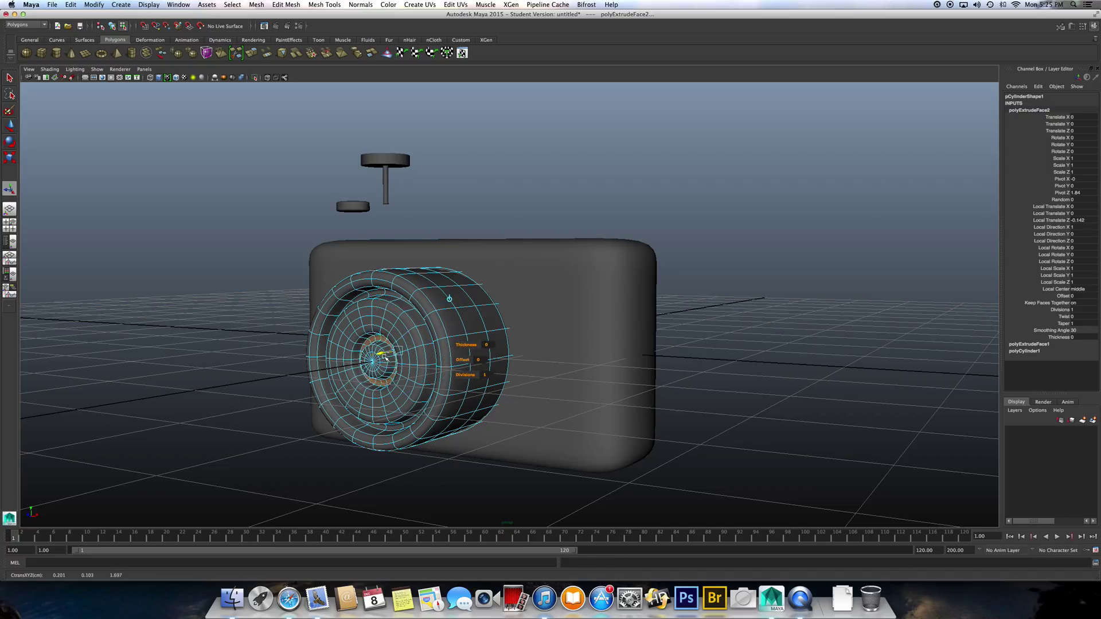
pyautogui.moveTo(386, 357); pyautogui.dragTo(388, 360)
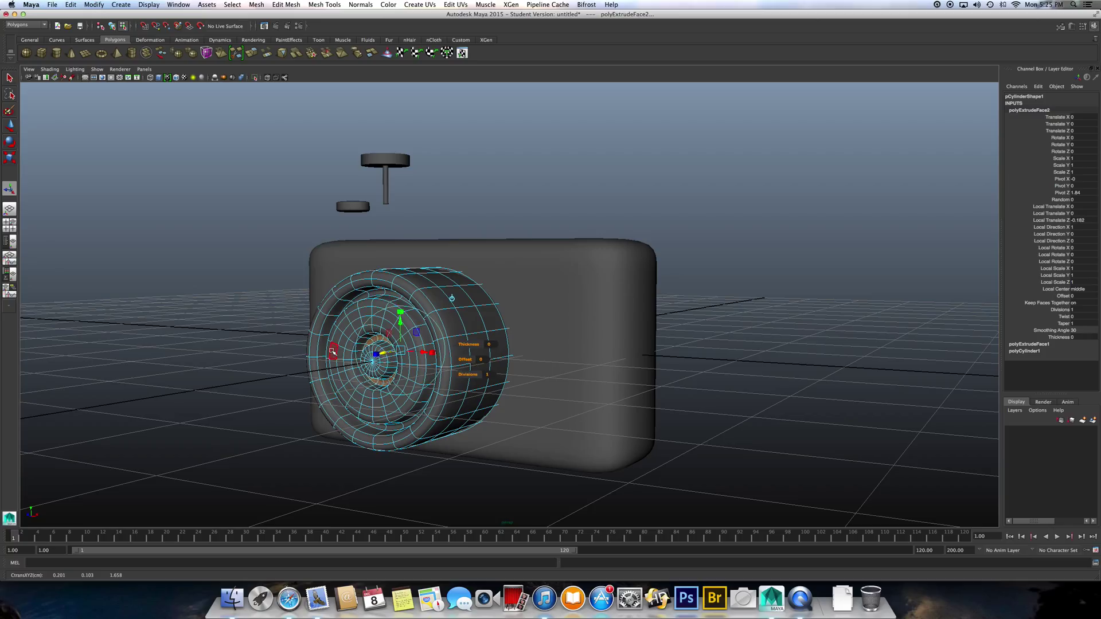
pyautogui.click(254, 358)
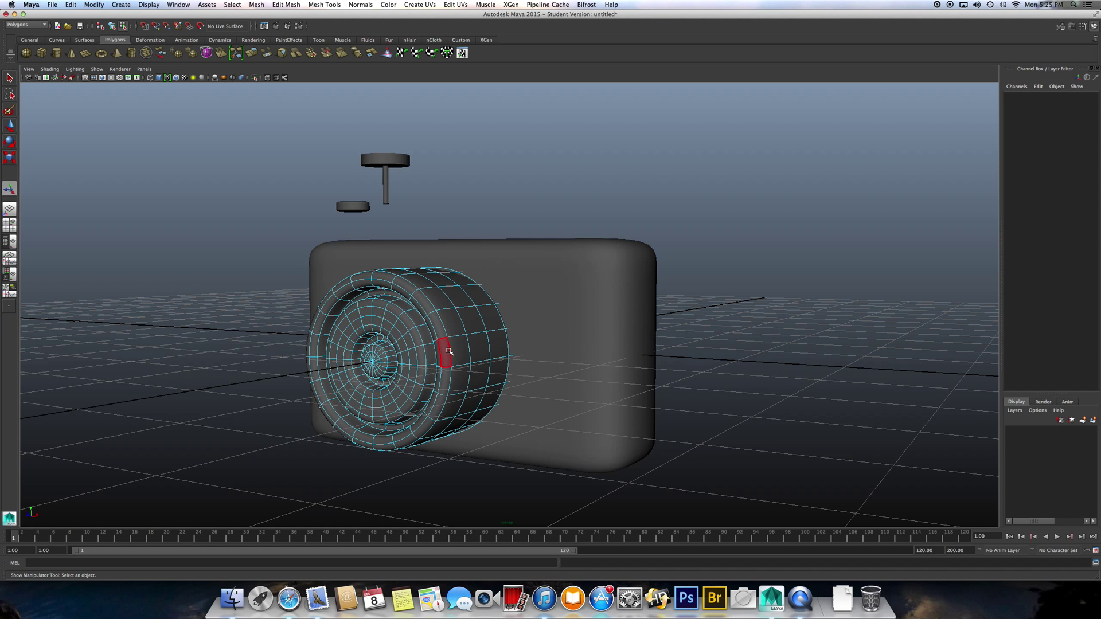
# Select the lens and camera body together and combine them with Mesh > Combine
pyautogui.moveTo(449, 351); pyautogui.dragTo(466, 336, button='right')
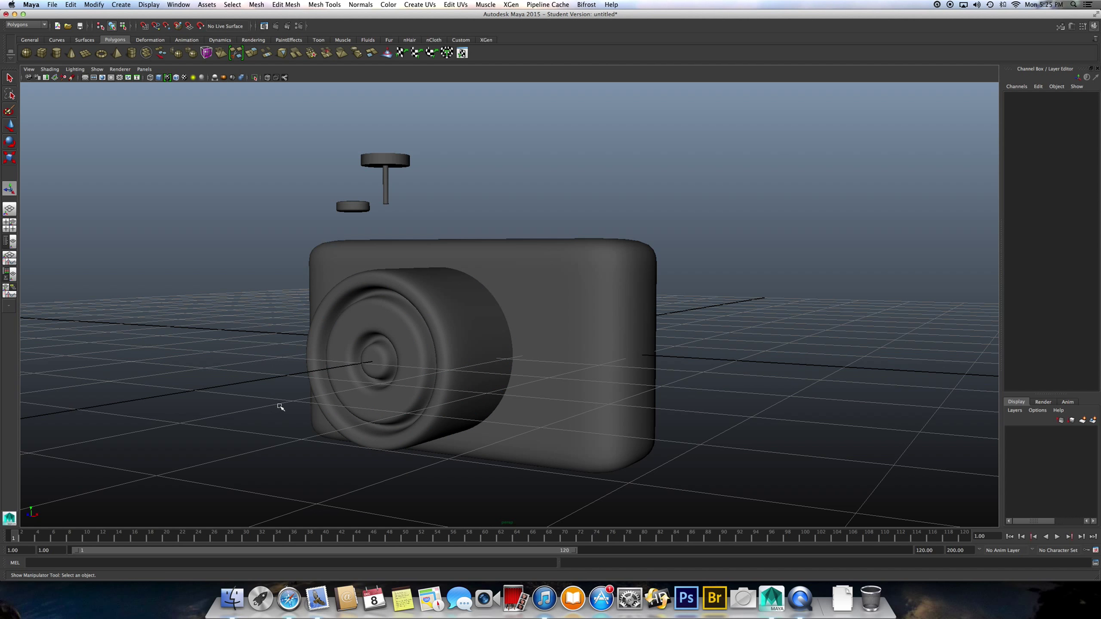
pyautogui.moveTo(281, 408)
pyautogui.keyDown('alt'); pyautogui.mouseDown()
pyautogui.moveTo(341, 386)
pyautogui.moveTo(430, 320)
pyautogui.mouseUp(); pyautogui.keyUp('alt')
pyautogui.click(430, 320)
pyautogui.keyDown('shift'); pyautogui.click(554, 298); pyautogui.keyUp('shift')
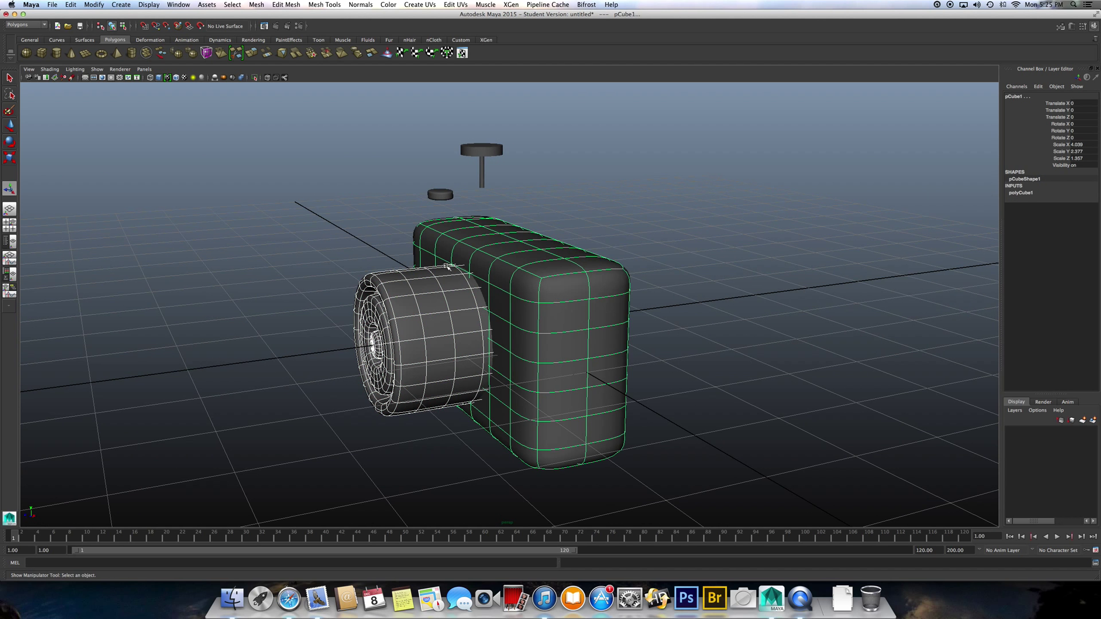
pyautogui.click(256, 5)
pyautogui.click(280, 38)
# Inspect the combined model in wireframe, then return to shaded display and undo the combine
pyautogui.press('4')
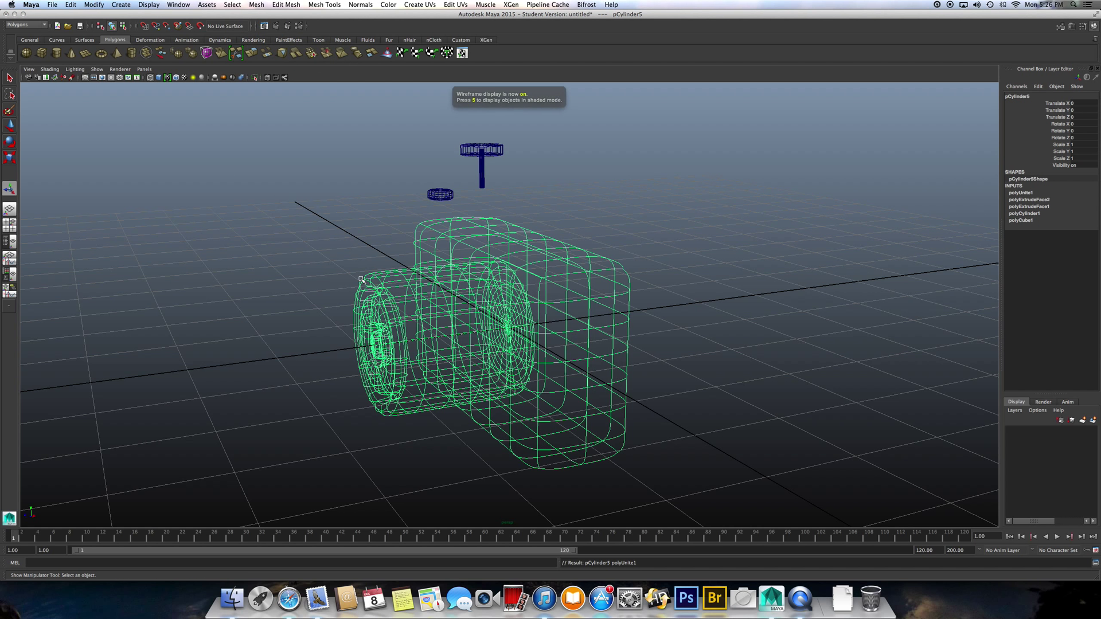
pyautogui.moveTo(356, 306)
pyautogui.keyDown('alt'); pyautogui.mouseDown()
pyautogui.moveTo(328, 299)
pyautogui.moveTo(452, 324)
pyautogui.mouseUp(); pyautogui.keyUp('alt')
pyautogui.keyDown('alt'); pyautogui.moveTo(513, 279); pyautogui.dragTo(446, 301); pyautogui.keyUp('alt')
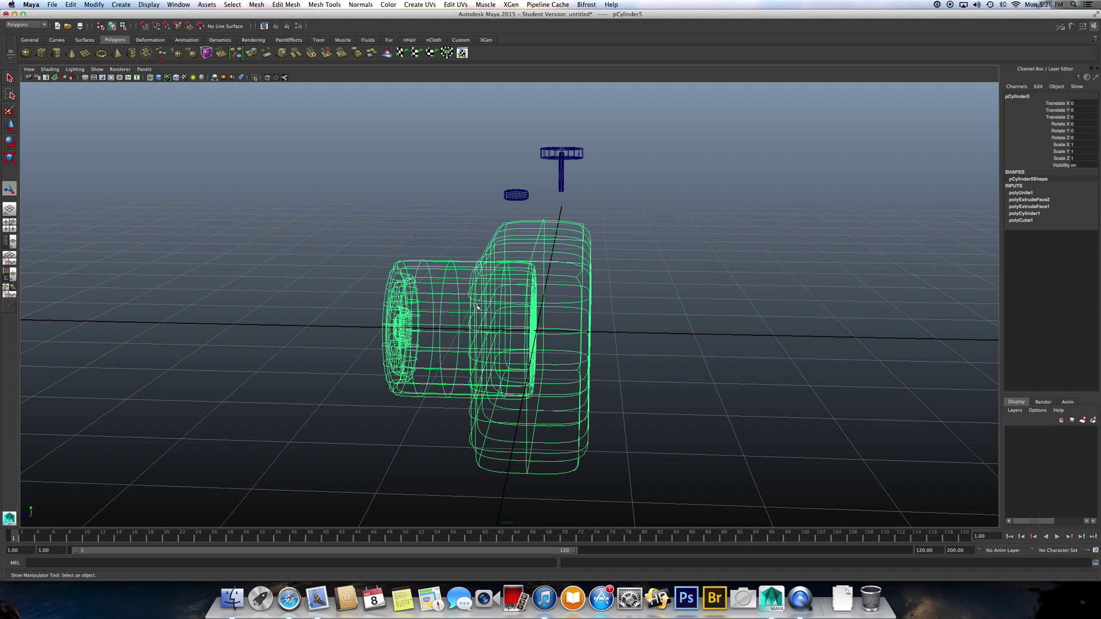
pyautogui.keyDown('alt'); pyautogui.moveTo(481, 326); pyautogui.dragTo(498, 330); pyautogui.keyUp('alt')
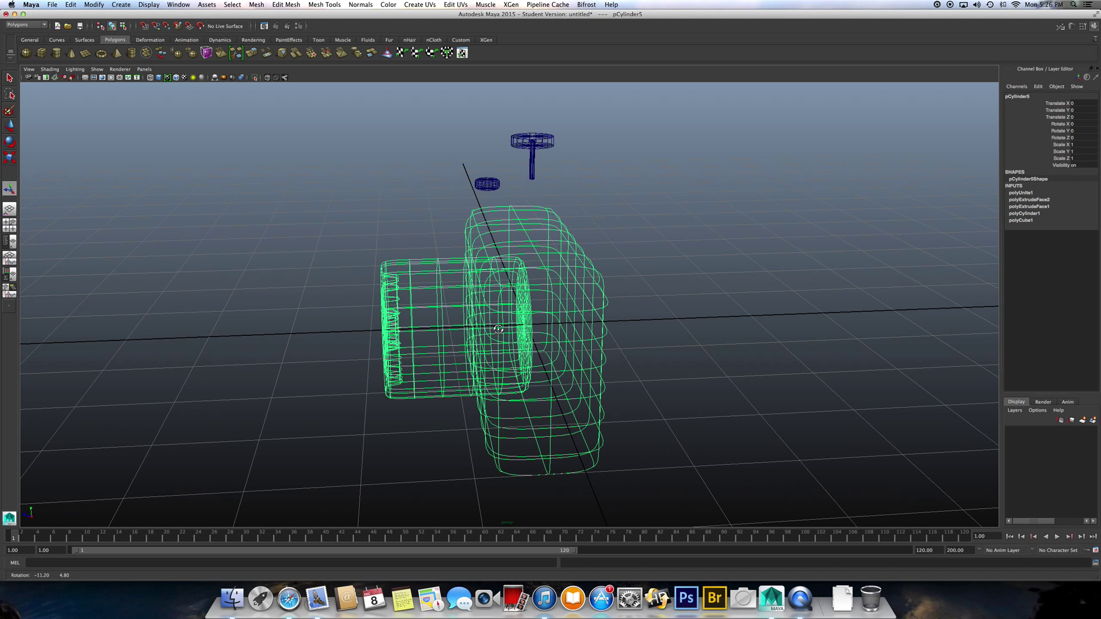
pyautogui.keyDown('alt'); pyautogui.moveTo(498, 329); pyautogui.dragTo(503, 327); pyautogui.keyUp('alt')
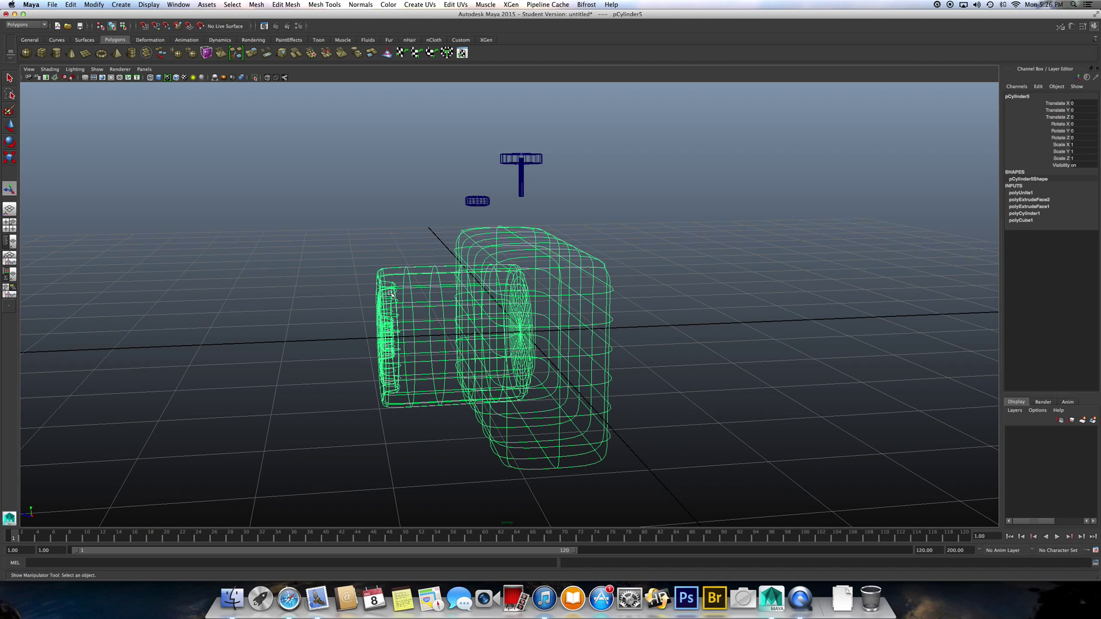
pyautogui.press('5')
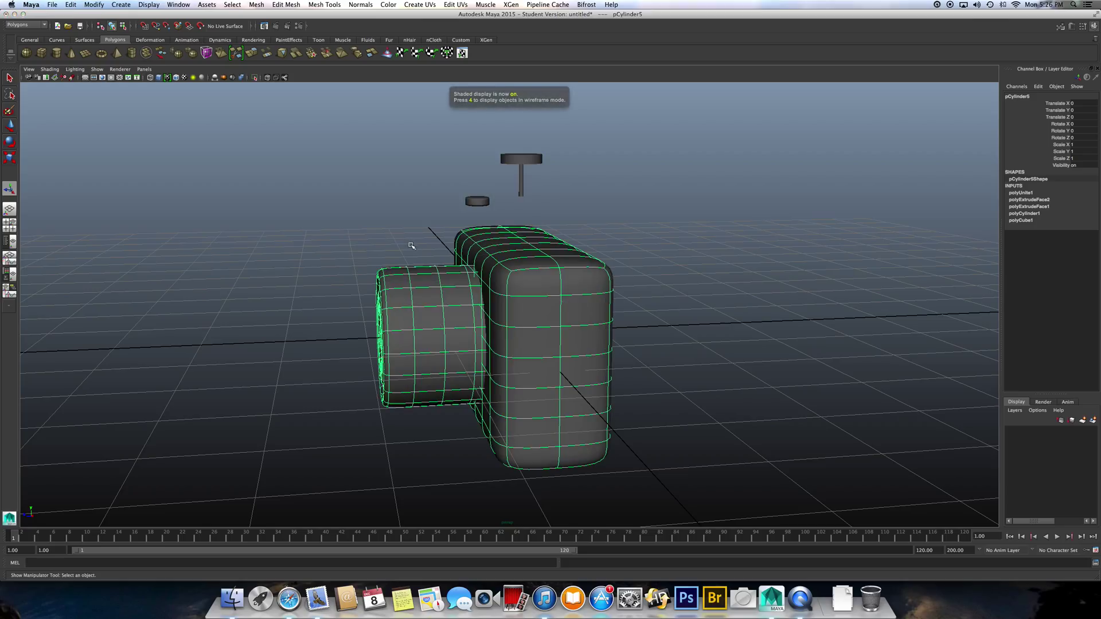
pyautogui.hotkey('ctrl', 'z')
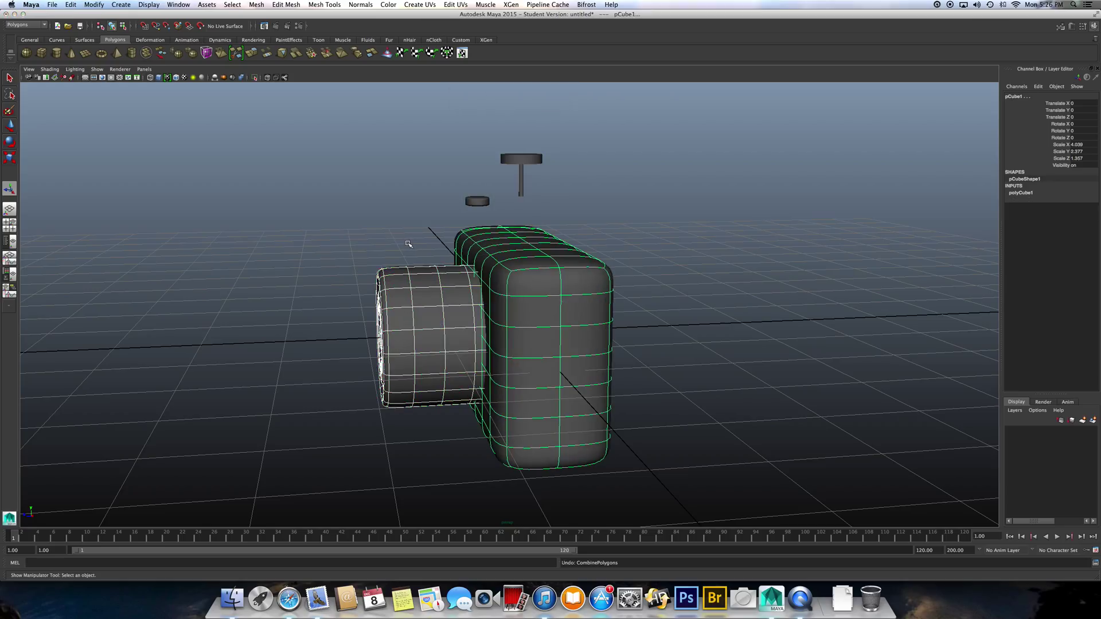
pyautogui.click(257, 5)
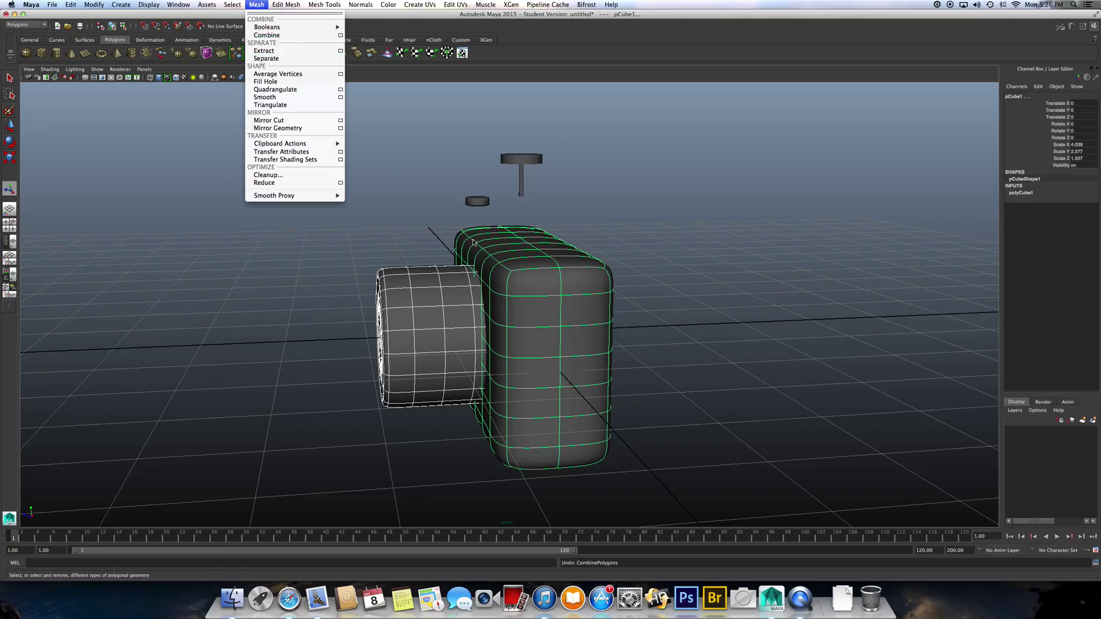
pyautogui.moveTo(269, 27)
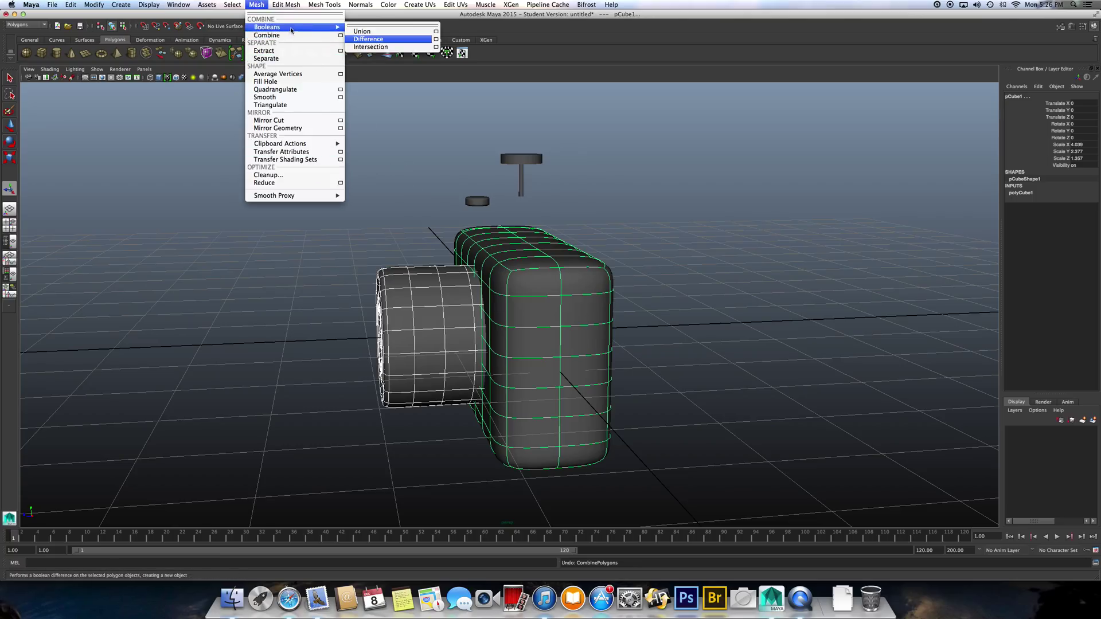
# Union the body and lens with Mesh > Booleans > Union, and inspect it smoothed
pyautogui.click(380, 33)
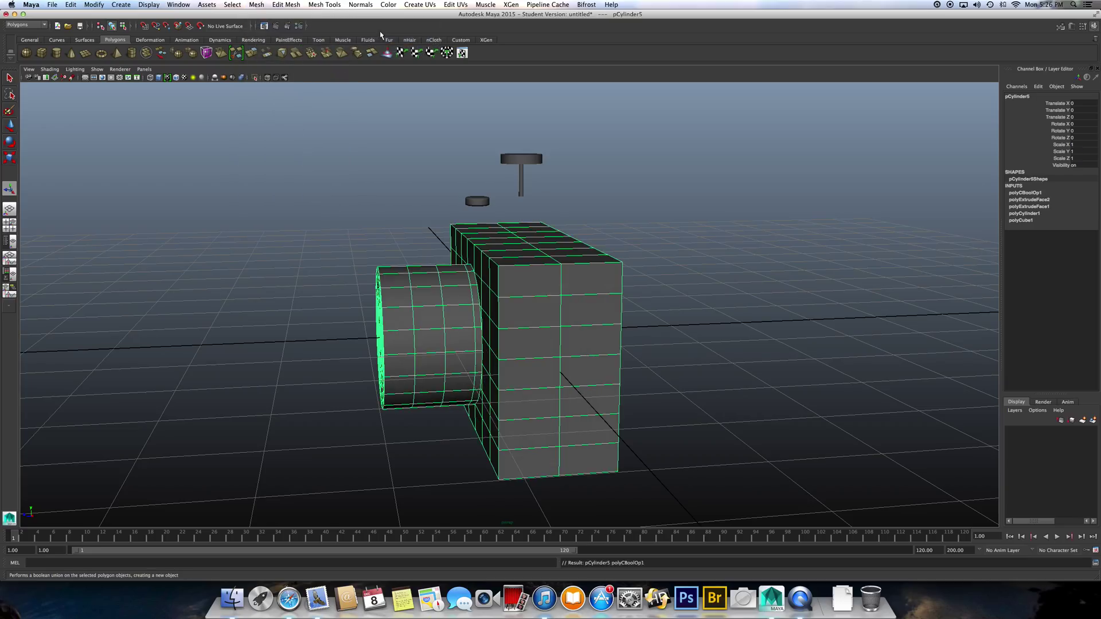
pyautogui.press('3')
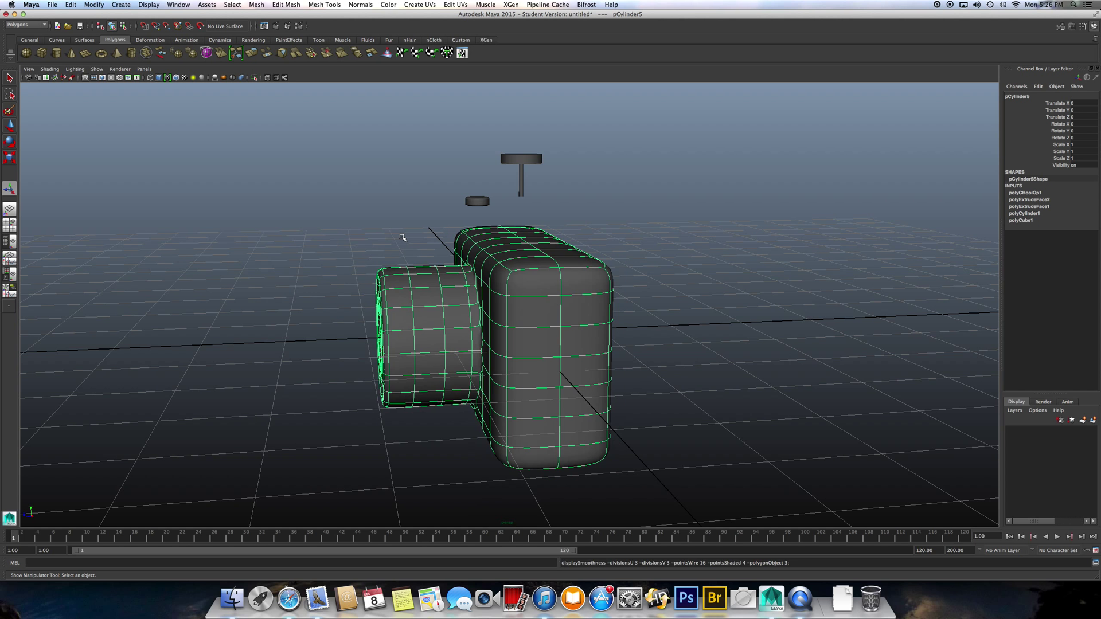
pyautogui.press('4')
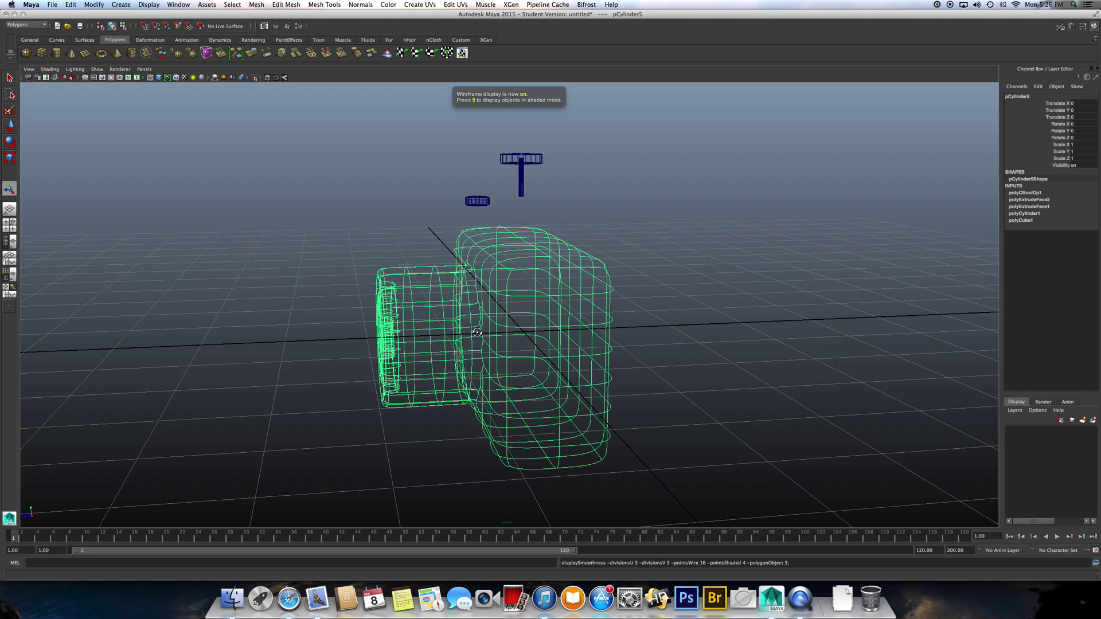
pyautogui.moveTo(419, 262)
pyautogui.keyDown('alt'); pyautogui.mouseDown()
pyautogui.moveTo(511, 343)
pyautogui.moveTo(447, 345)
pyautogui.moveTo(470, 373)
pyautogui.mouseUp(); pyautogui.keyUp('alt')
pyautogui.scroll(2, 471, 344)
pyautogui.press('5')
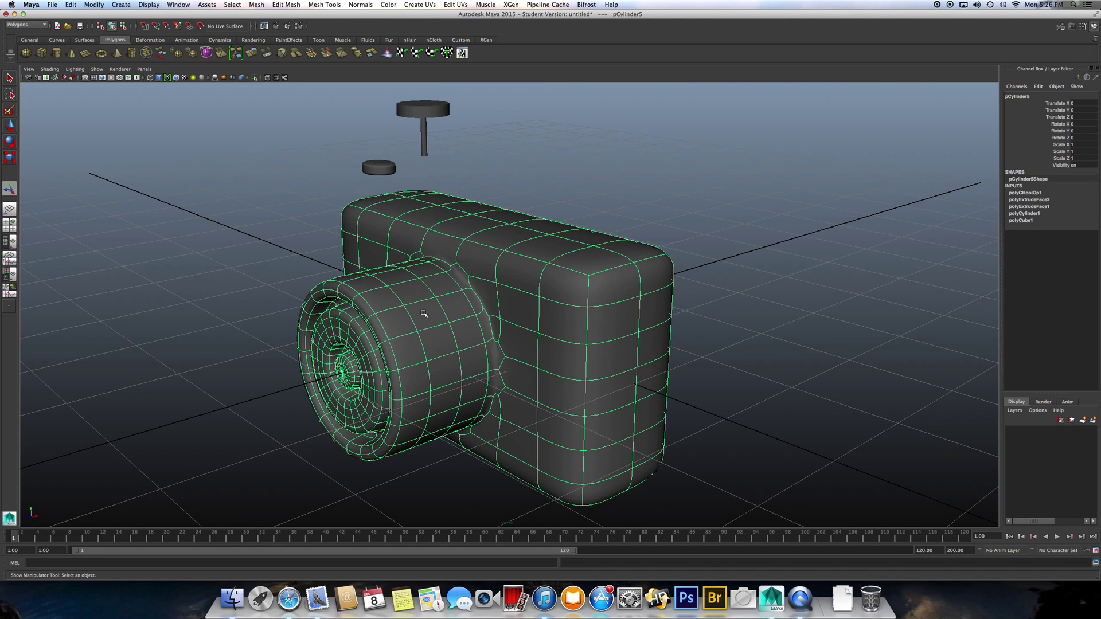
pyautogui.keyDown('alt'); pyautogui.moveTo(447, 358); pyautogui.dragTo(430, 335); pyautogui.keyUp('alt')
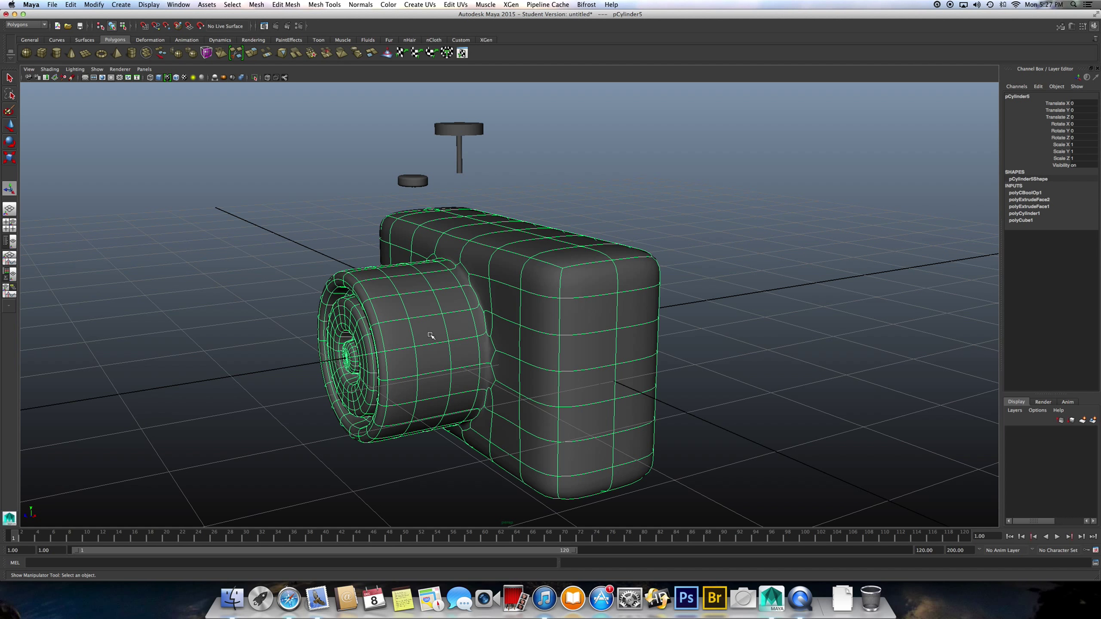
pyautogui.keyDown('alt'); pyautogui.moveTo(439, 350); pyautogui.dragTo(440, 353); pyautogui.keyUp('alt')
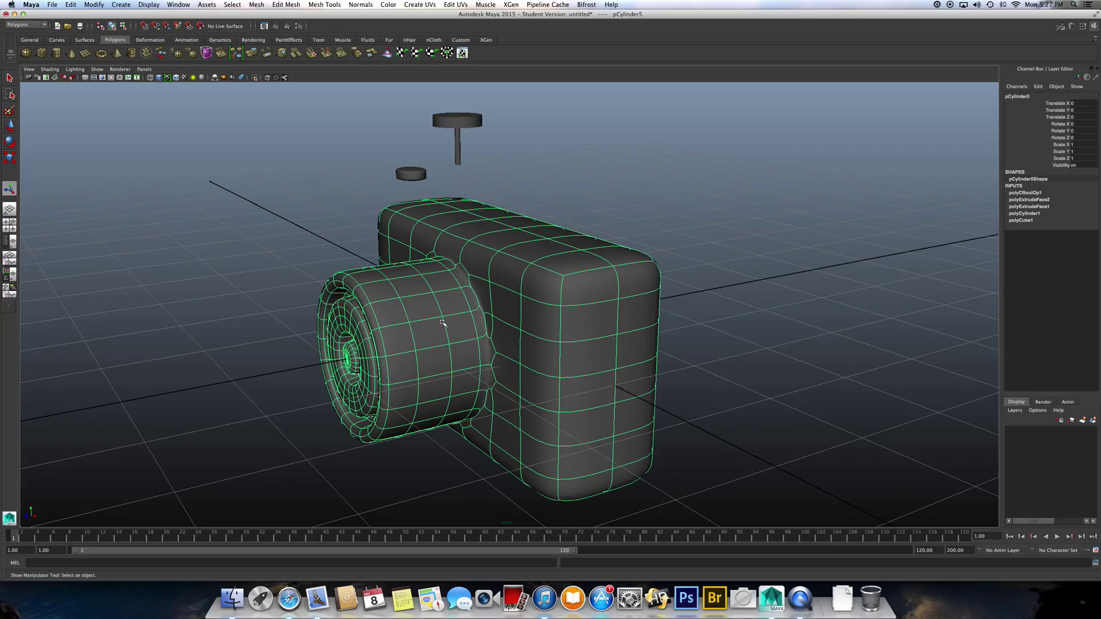
# Duplicate the camera mesh, scale the copy to 0.8, and move it to Translate Z -0.131
pyautogui.hotkey('ctrl', 'd')
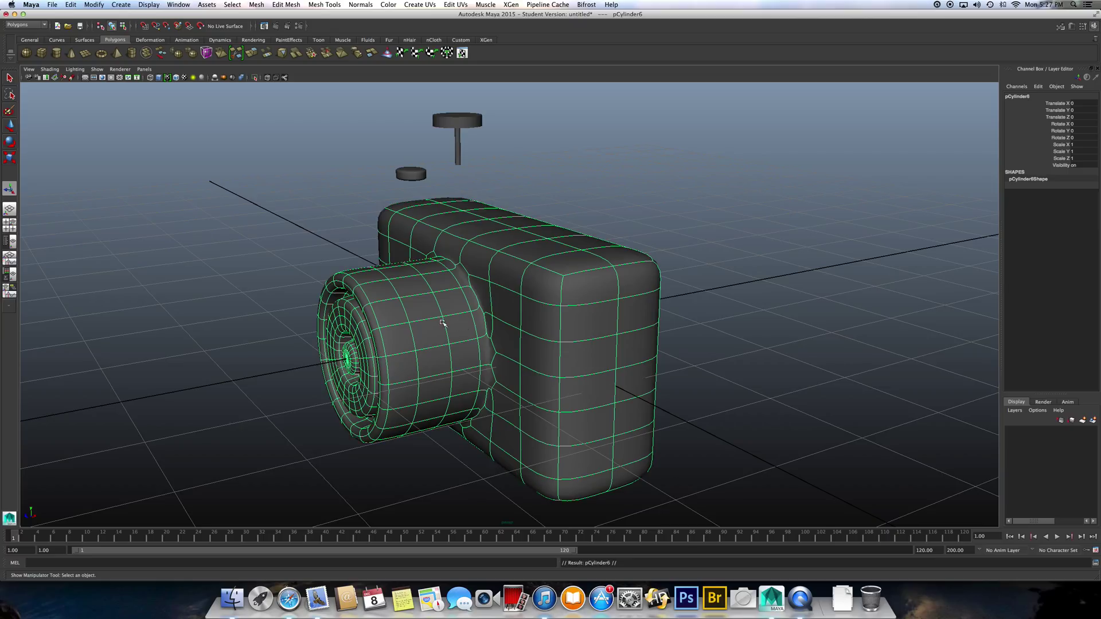
pyautogui.press('r')
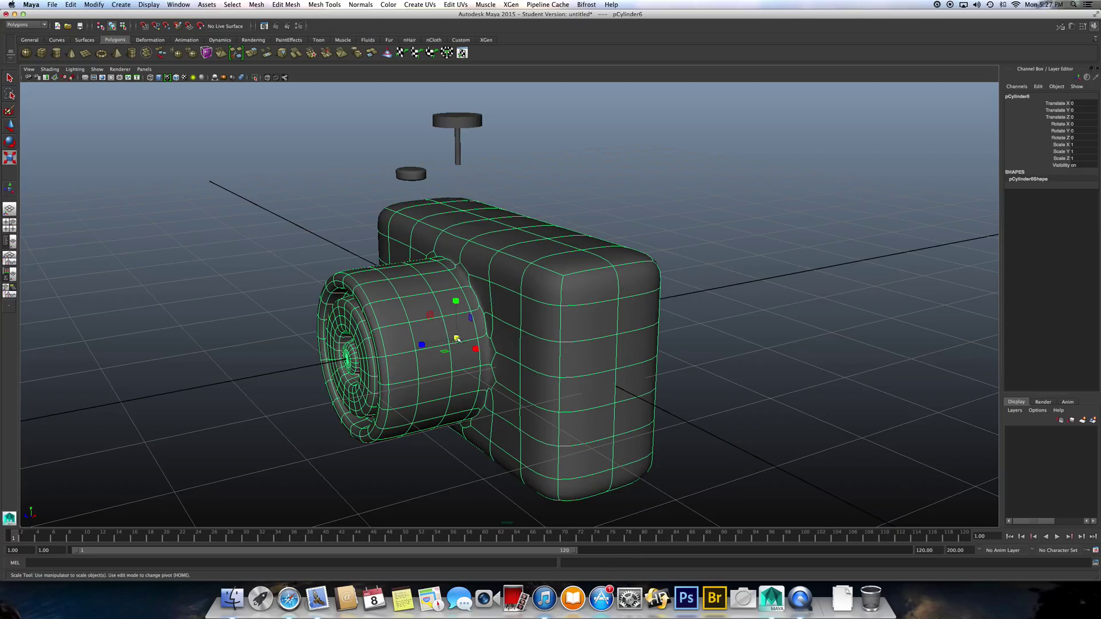
pyautogui.press('4')
pyautogui.moveTo(457, 338)
pyautogui.mouseDown()
pyautogui.moveTo(375, 366)
pyautogui.moveTo(404, 360)
pyautogui.mouseUp()
pyautogui.moveTo(480, 342); pyautogui.dragTo(478, 343)
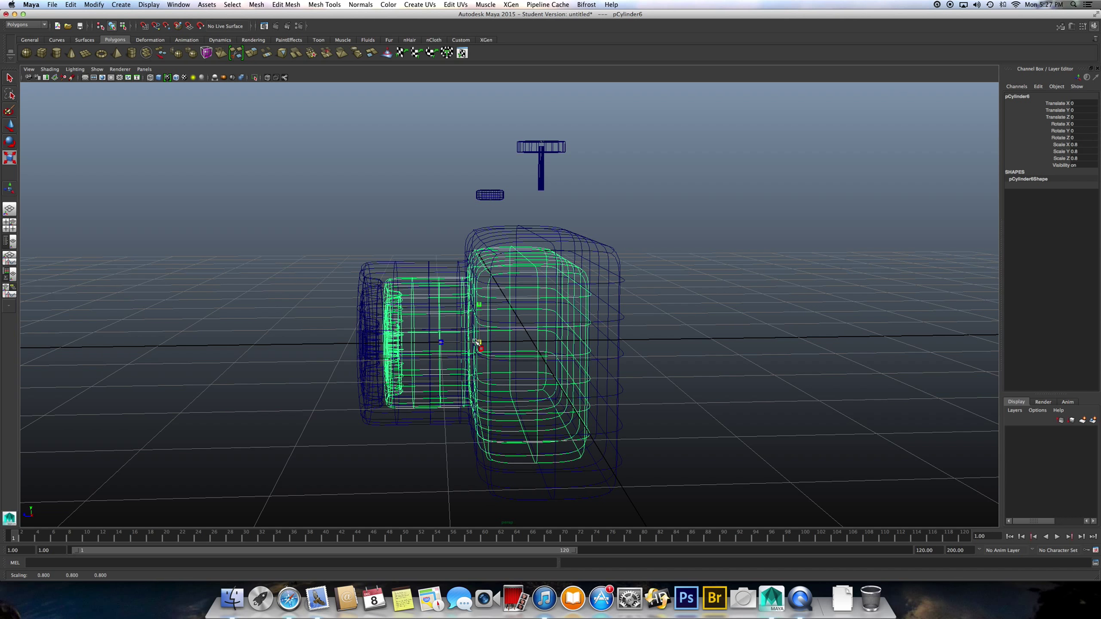
pyautogui.press('w')
pyautogui.moveTo(437, 345)
pyautogui.mouseDown()
pyautogui.moveTo(444, 353)
pyautogui.moveTo(471, 306)
pyautogui.mouseUp()
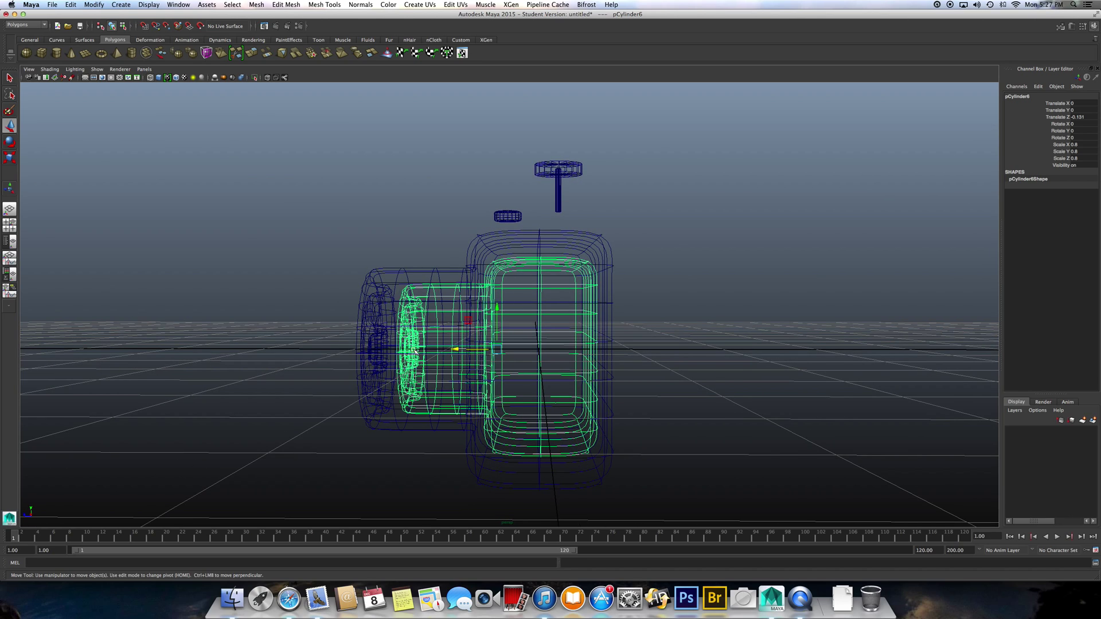
# Orbit to an angled view and reselect between the outer camera mesh and inner copy
pyautogui.keyDown('alt'); pyautogui.moveTo(455, 350); pyautogui.dragTo(442, 359); pyautogui.keyUp('alt')
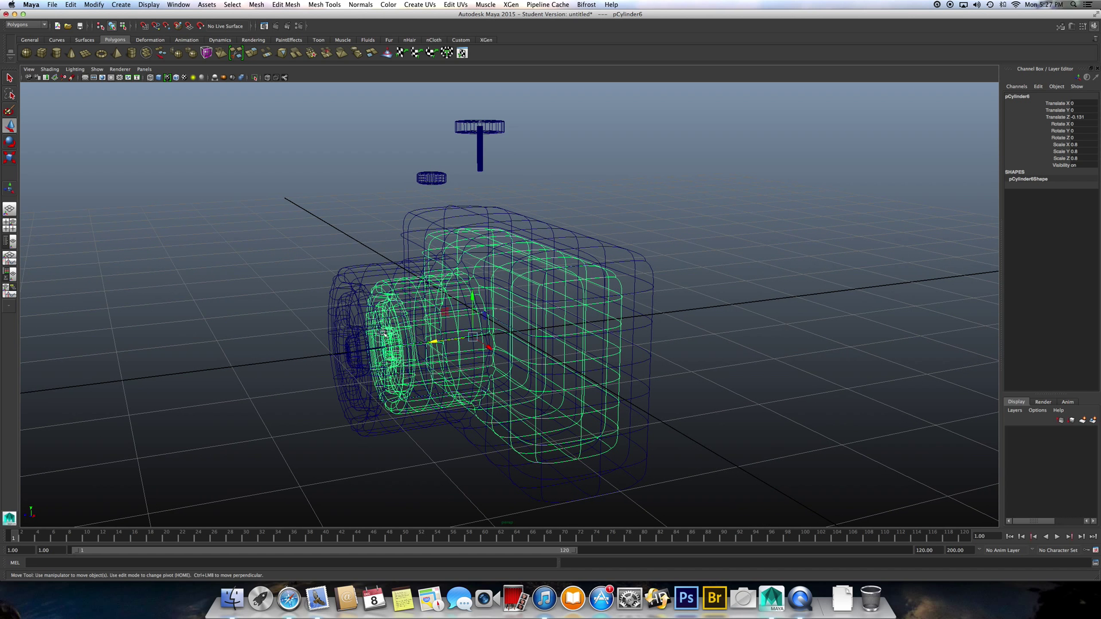
pyautogui.click(423, 215)
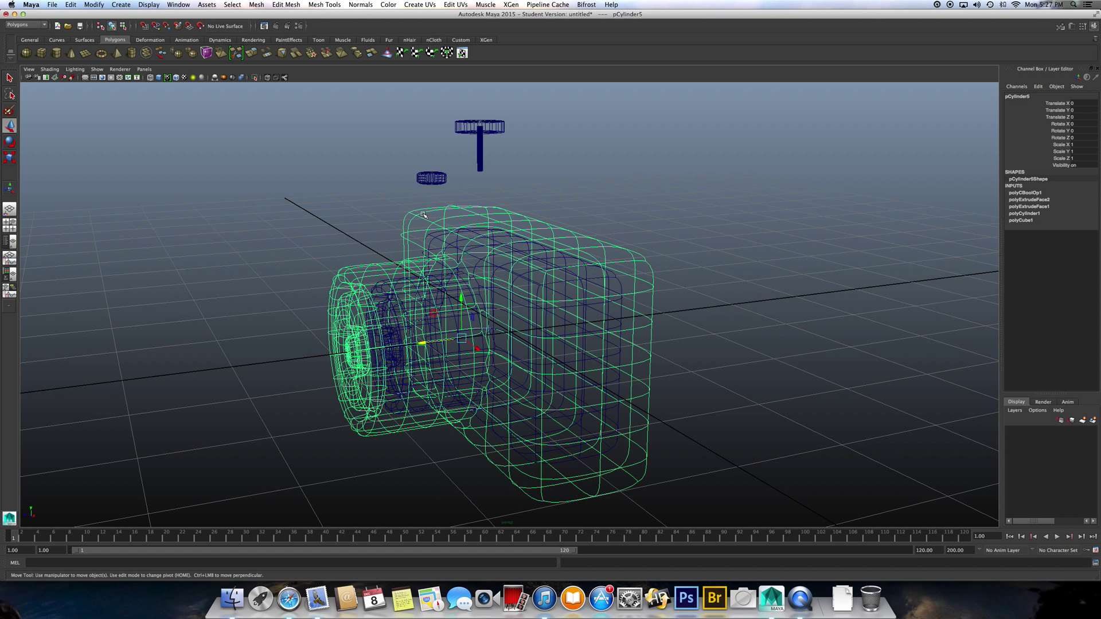
pyautogui.click(391, 339)
pyautogui.click(394, 339)
pyautogui.click(582, 401)
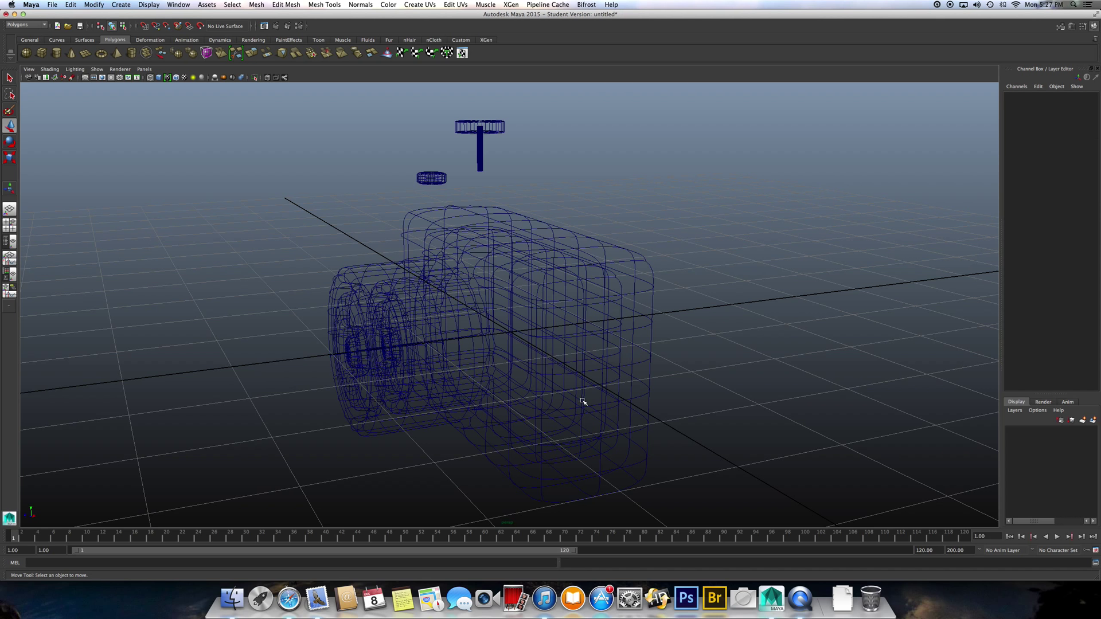
# Marquee-select the camera and its inner copy, apply Booleans > Difference, and view it smoothed and shaded
pyautogui.moveTo(368, 197); pyautogui.dragTo(450, 323)
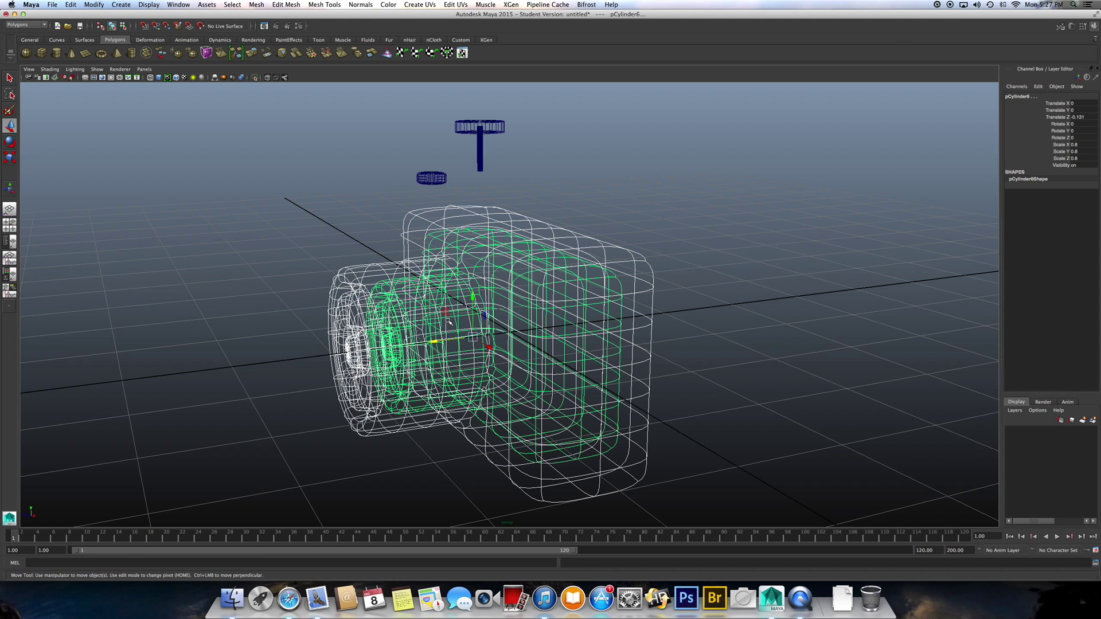
pyautogui.click(257, 4)
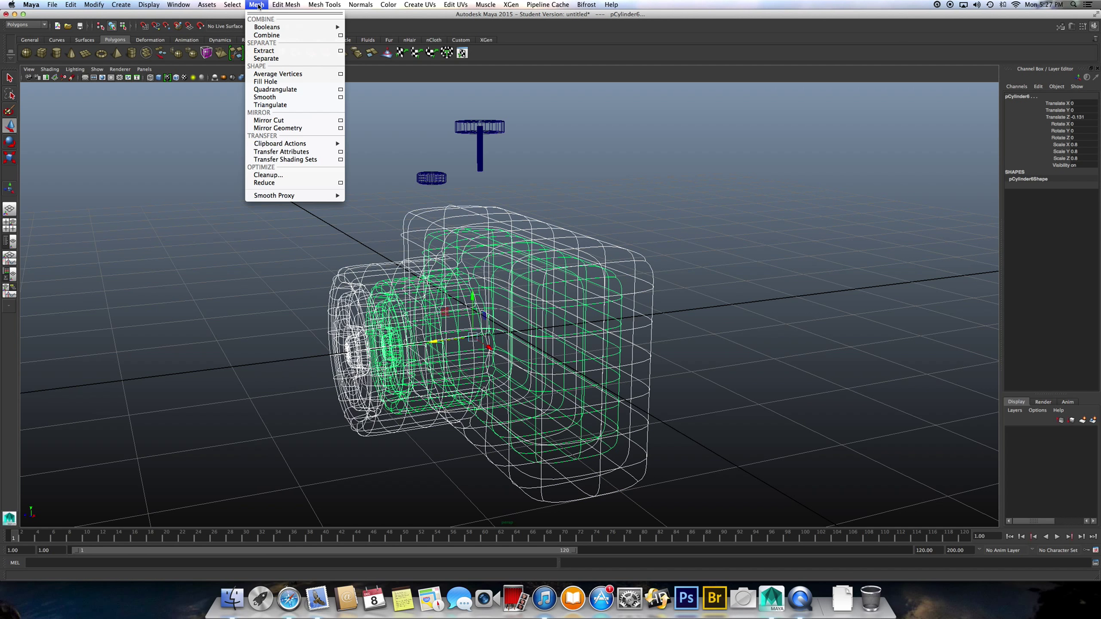
pyautogui.moveTo(275, 27)
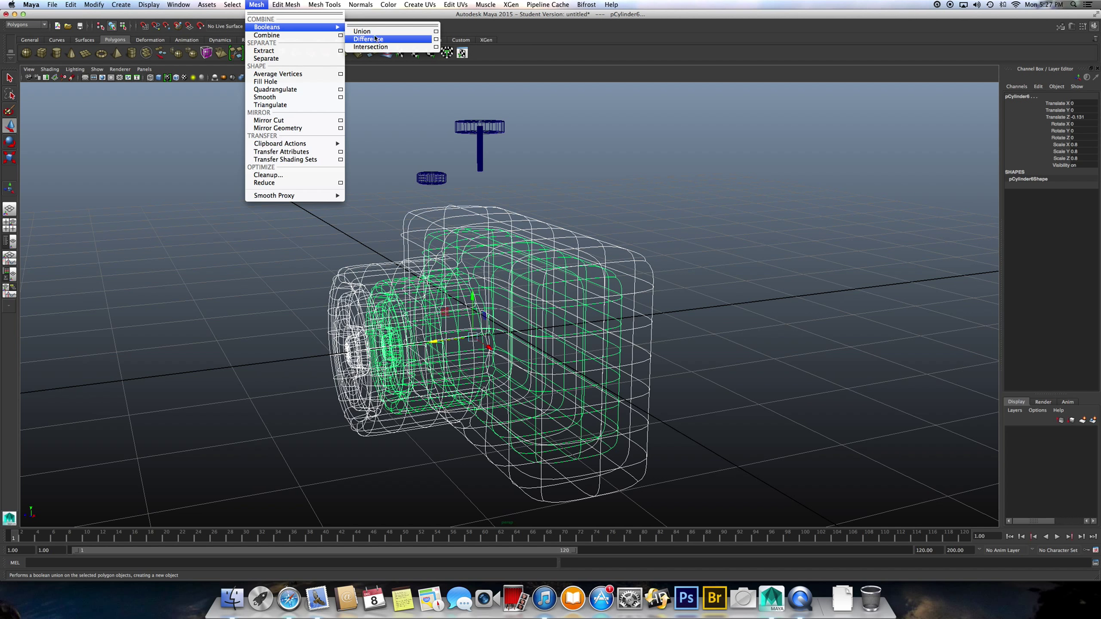
pyautogui.click(383, 40)
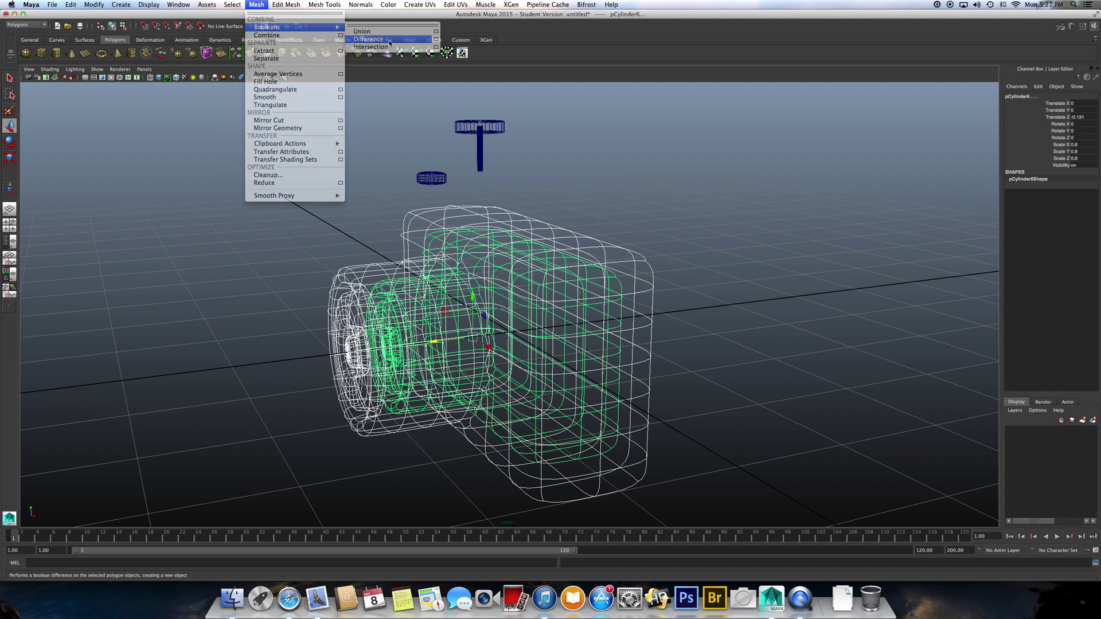
pyautogui.press('3')
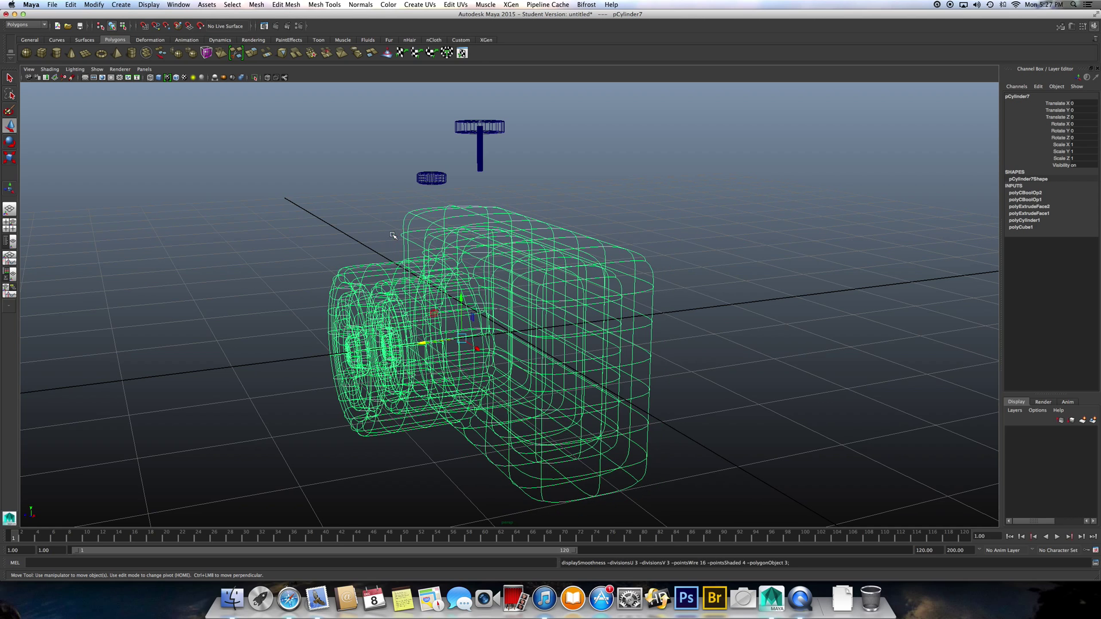
pyautogui.press('5')
pyautogui.keyDown('alt'); pyautogui.moveTo(530, 359); pyautogui.dragTo(485, 356); pyautogui.keyUp('alt')
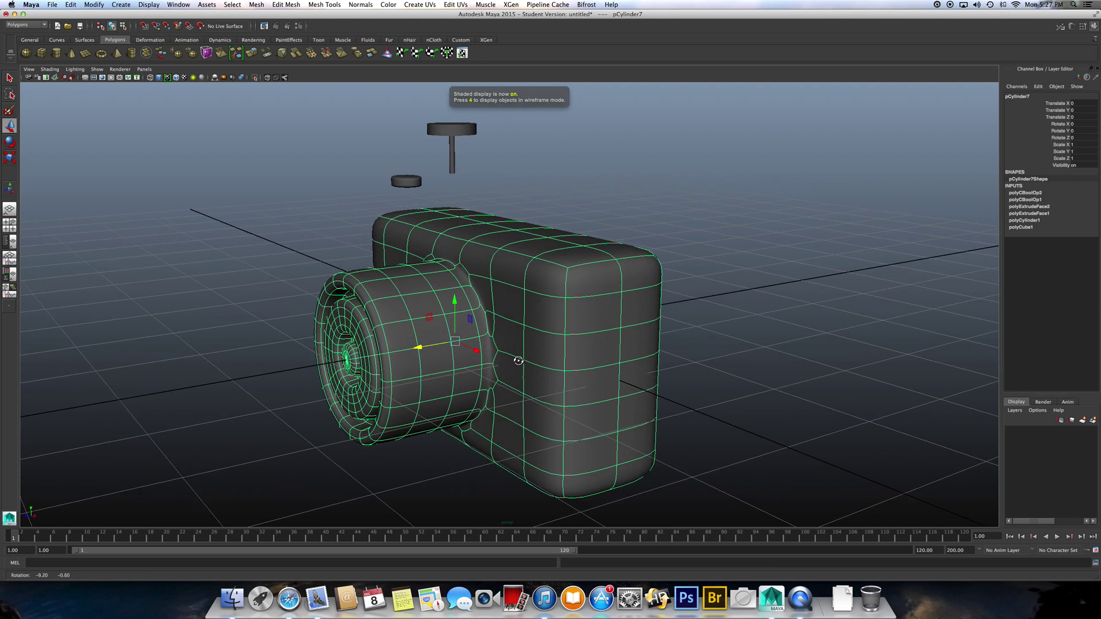
pyautogui.scroll(3, 484, 356)
pyautogui.scroll(3, 484, 357)
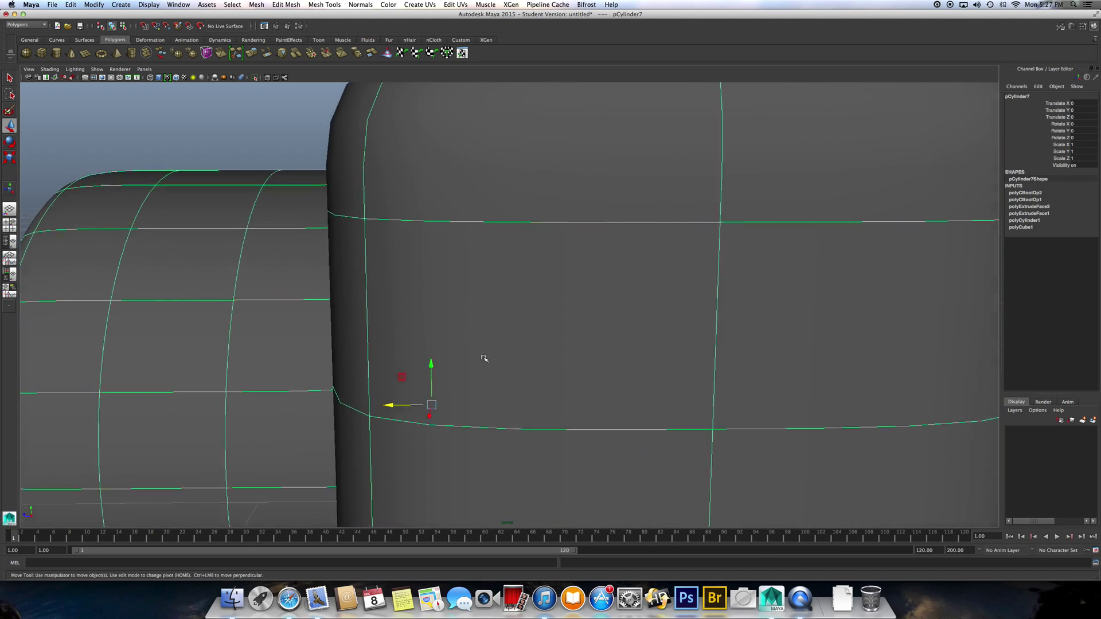
pyautogui.scroll(3, 484, 358)
pyautogui.scroll(3, 483, 359)
pyautogui.scroll(1, 484, 358)
pyautogui.scroll(3, 483, 357)
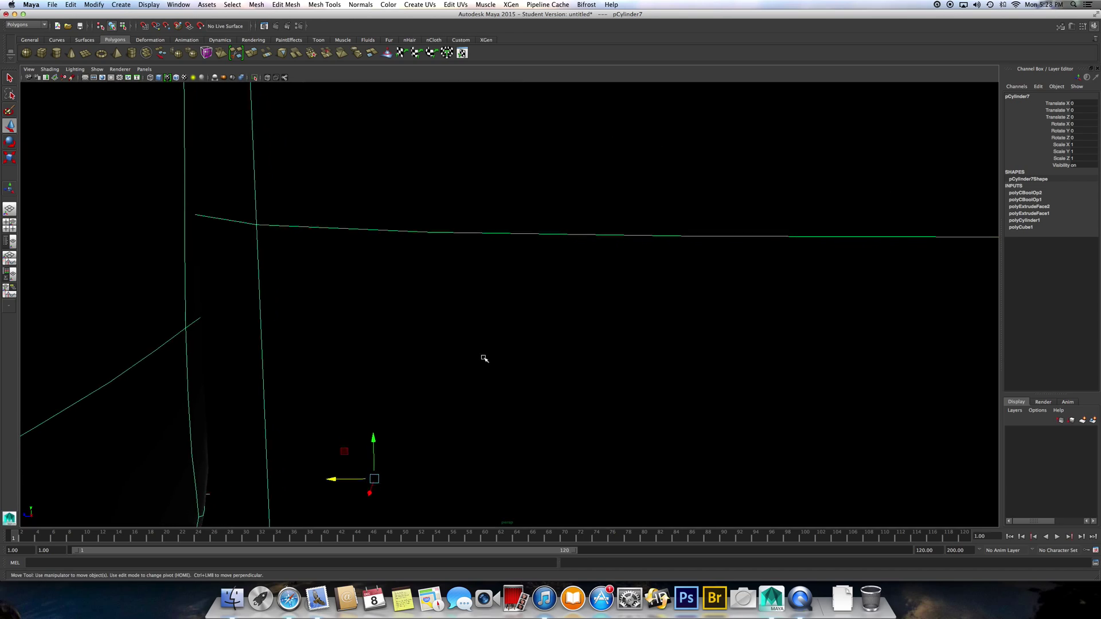
pyautogui.scroll(2, 483, 358)
pyautogui.scroll(-3, 484, 358)
pyautogui.moveTo(482, 358)
pyautogui.keyDown('alt'); pyautogui.mouseDown()
pyautogui.moveTo(456, 379)
pyautogui.moveTo(432, 363)
pyautogui.moveTo(523, 360)
pyautogui.mouseUp(); pyautogui.keyUp('alt')
pyautogui.scroll(2, 494, 366)
pyautogui.scroll(3, 493, 366)
pyautogui.scroll(-3, 494, 366)
pyautogui.scroll(-1, 492, 365)
pyautogui.scroll(-2, 522, 360)
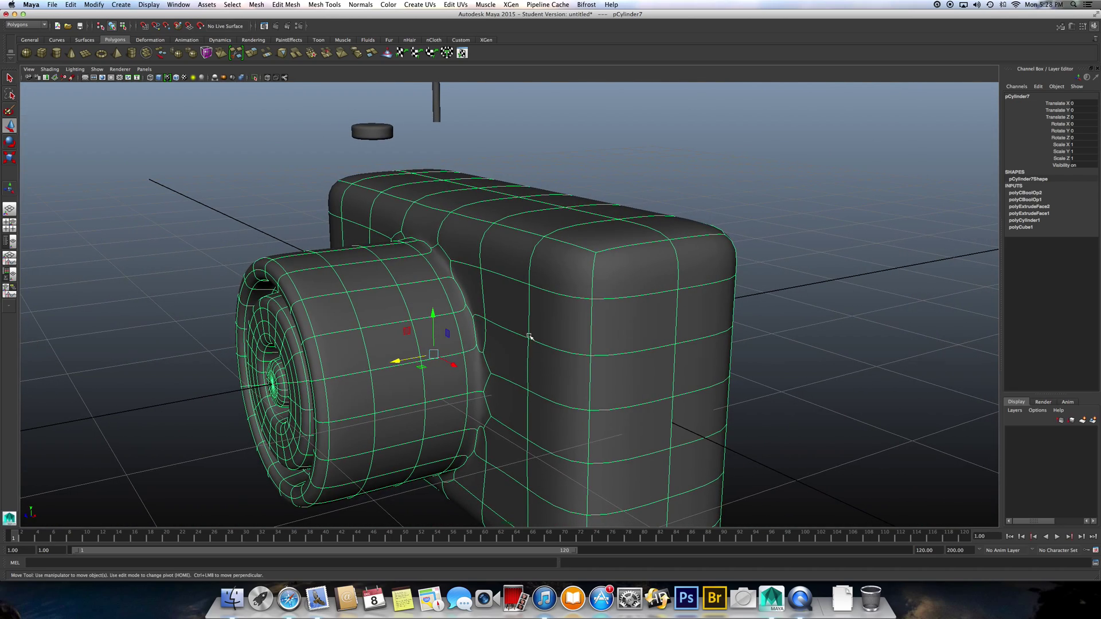
pyautogui.scroll(-2, 530, 337)
pyautogui.moveTo(504, 307)
pyautogui.keyDown('alt'); pyautogui.mouseDown()
pyautogui.moveTo(491, 313)
pyautogui.moveTo(477, 184)
pyautogui.mouseUp(); pyautogui.keyUp('alt')
pyautogui.scroll(-1, 493, 312)
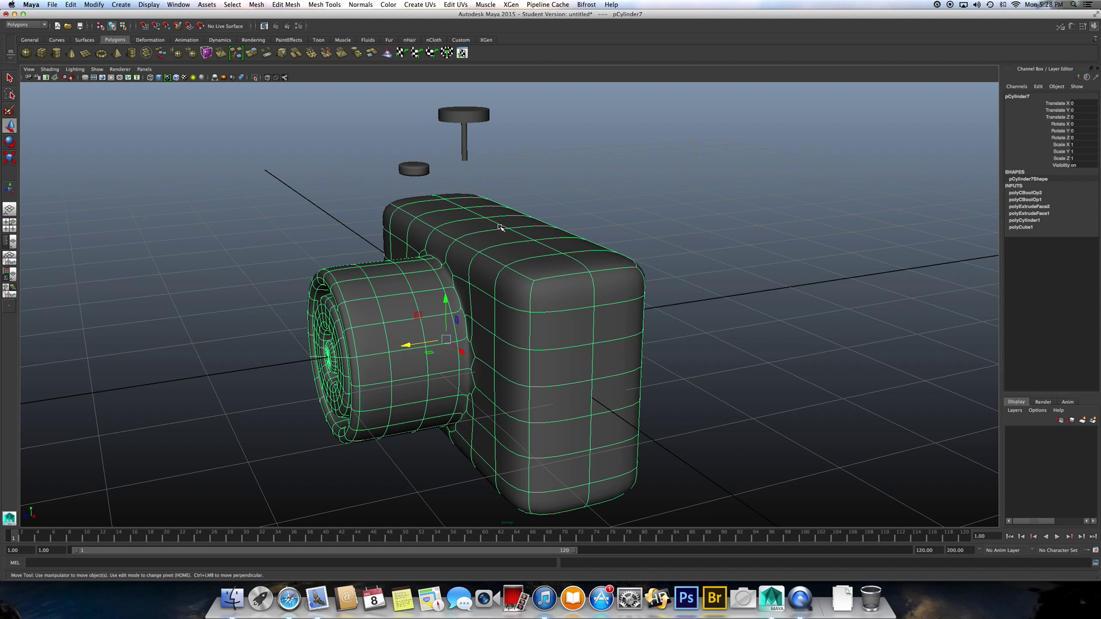
# Orbit around the shutter button, selecting its stem, its top disc, then the camera body
pyautogui.moveTo(499, 227)
pyautogui.keyDown('alt'); pyautogui.mouseDown()
pyautogui.moveTo(487, 207)
pyautogui.moveTo(490, 185)
pyautogui.mouseUp(); pyautogui.keyUp('alt')
pyautogui.click(490, 184)
pyautogui.moveTo(475, 235)
pyautogui.keyDown('alt'); pyautogui.mouseDown()
pyautogui.moveTo(468, 248)
pyautogui.moveTo(488, 177)
pyautogui.mouseUp(); pyautogui.keyUp('alt')
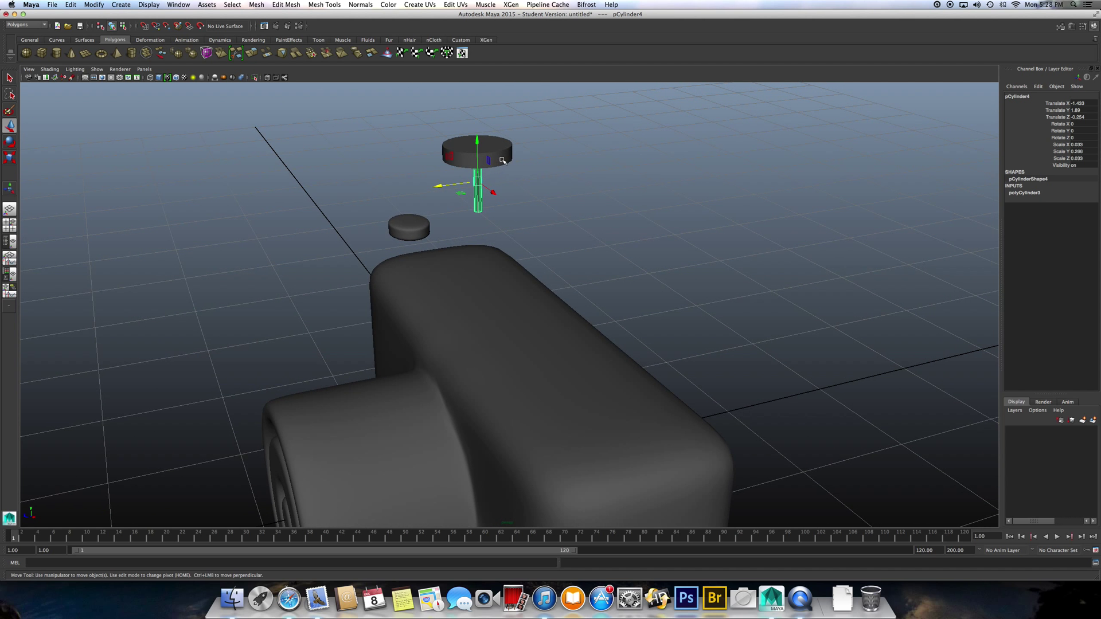
pyautogui.click(503, 160)
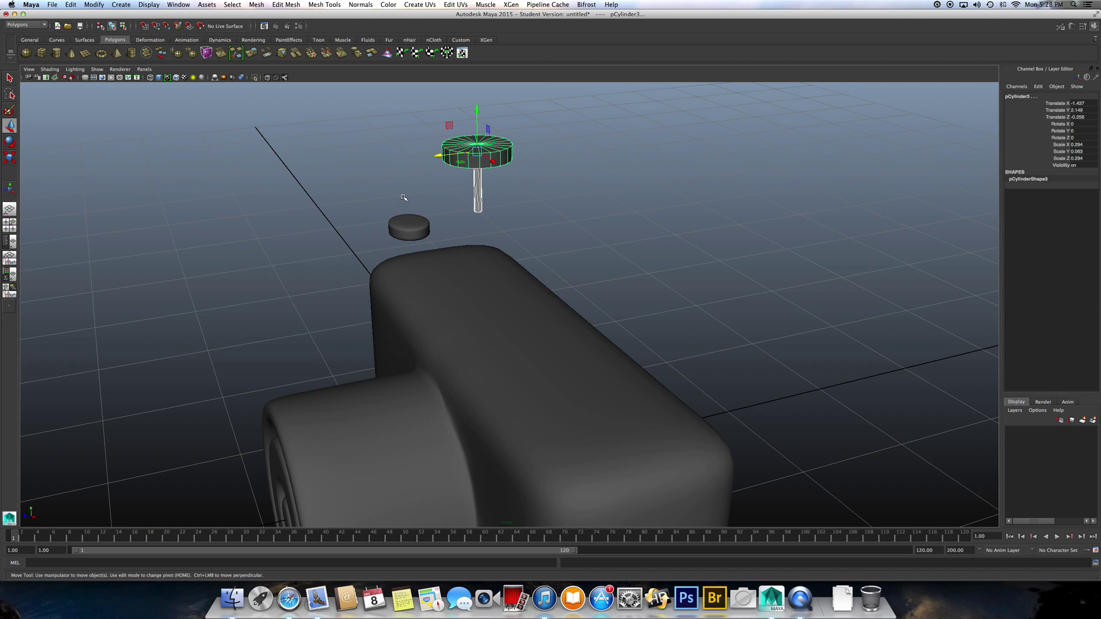
pyautogui.keyDown('alt'); pyautogui.moveTo(392, 199); pyautogui.dragTo(409, 199); pyautogui.keyUp('alt')
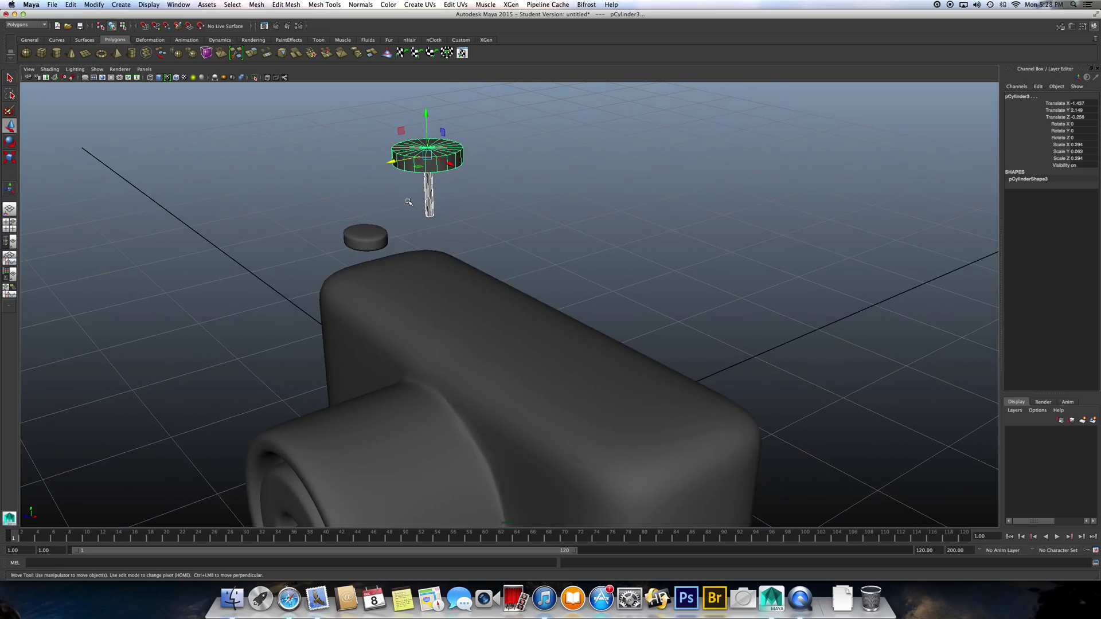
pyautogui.click(434, 278)
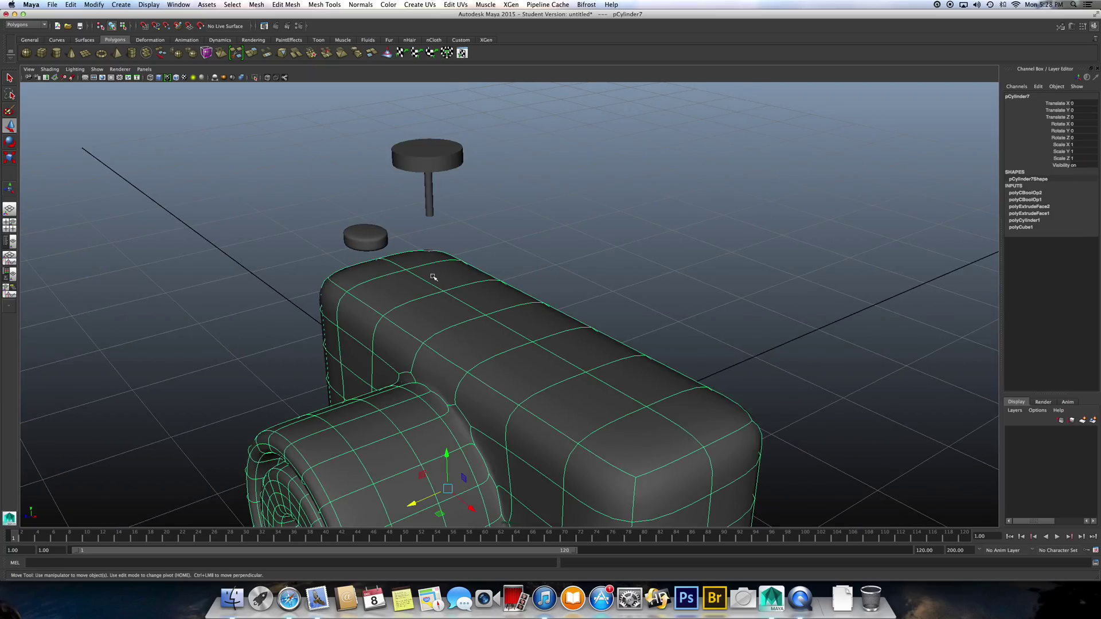
# Rotate the top disc and stem together about the vertical axis, then undo it
pyautogui.click(423, 163)
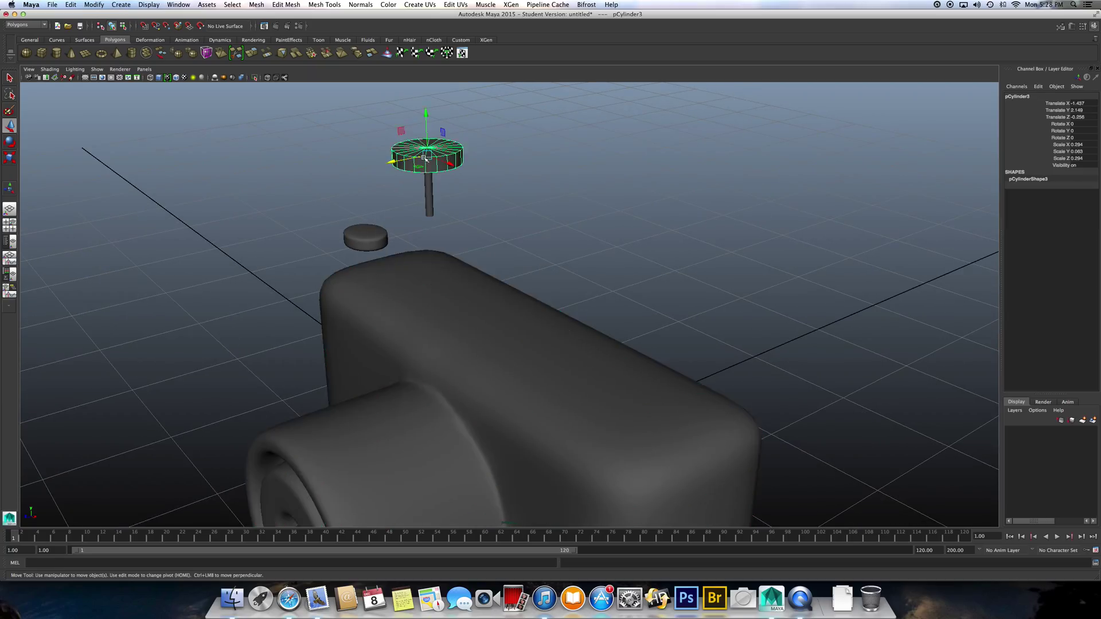
pyautogui.keyDown('shift'); pyautogui.click(429, 194); pyautogui.keyUp('shift')
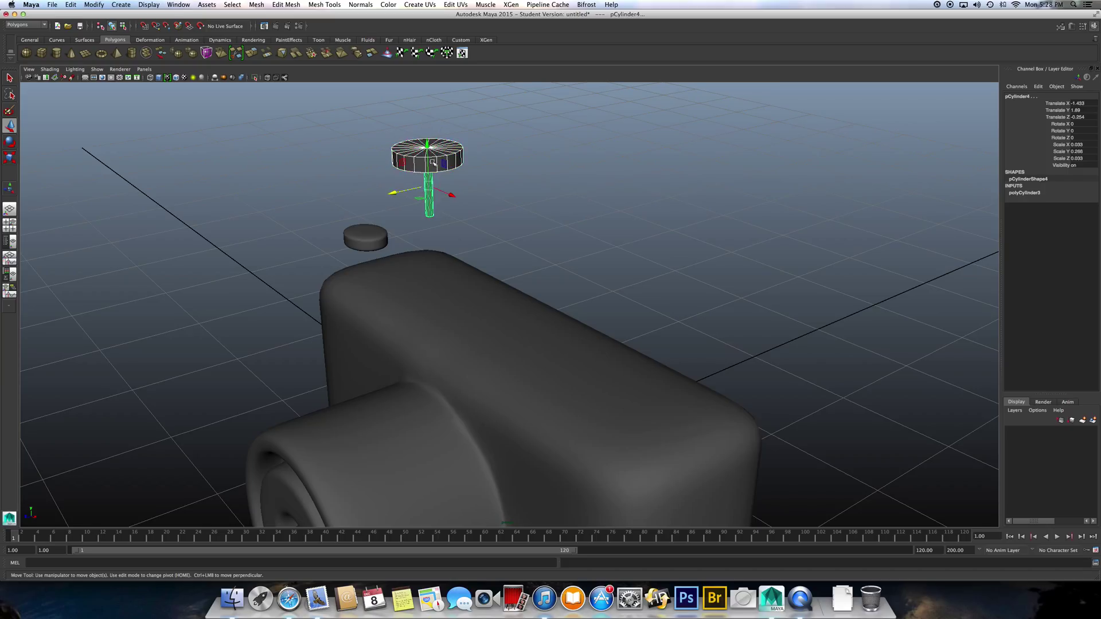
pyautogui.press('e')
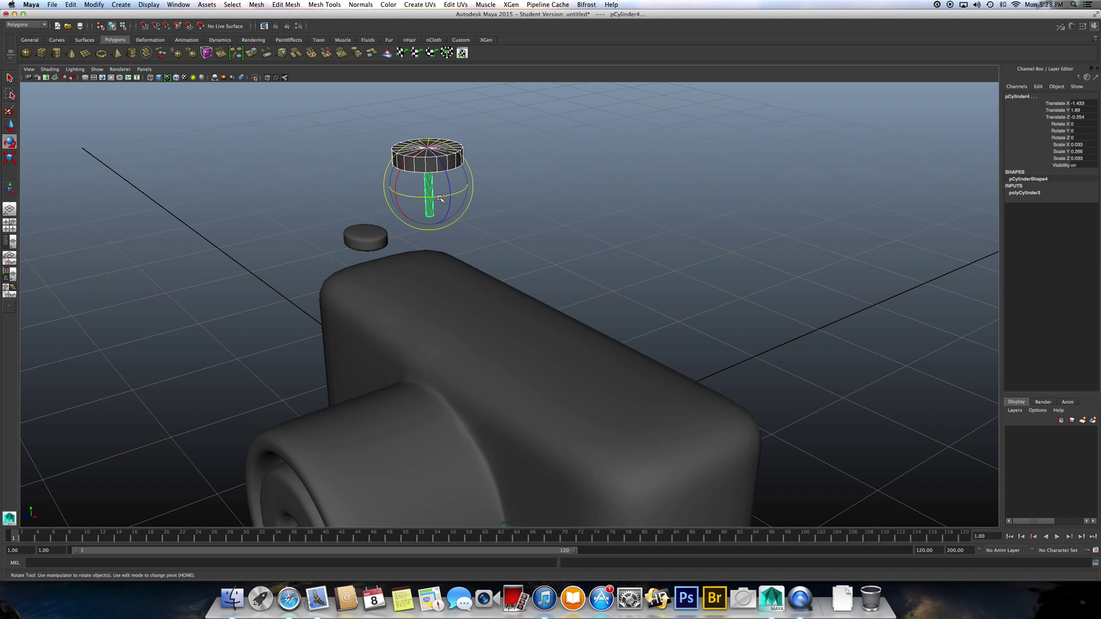
pyautogui.moveTo(441, 199); pyautogui.dragTo(301, 203)
pyautogui.hotkey('ctrl', 'z')
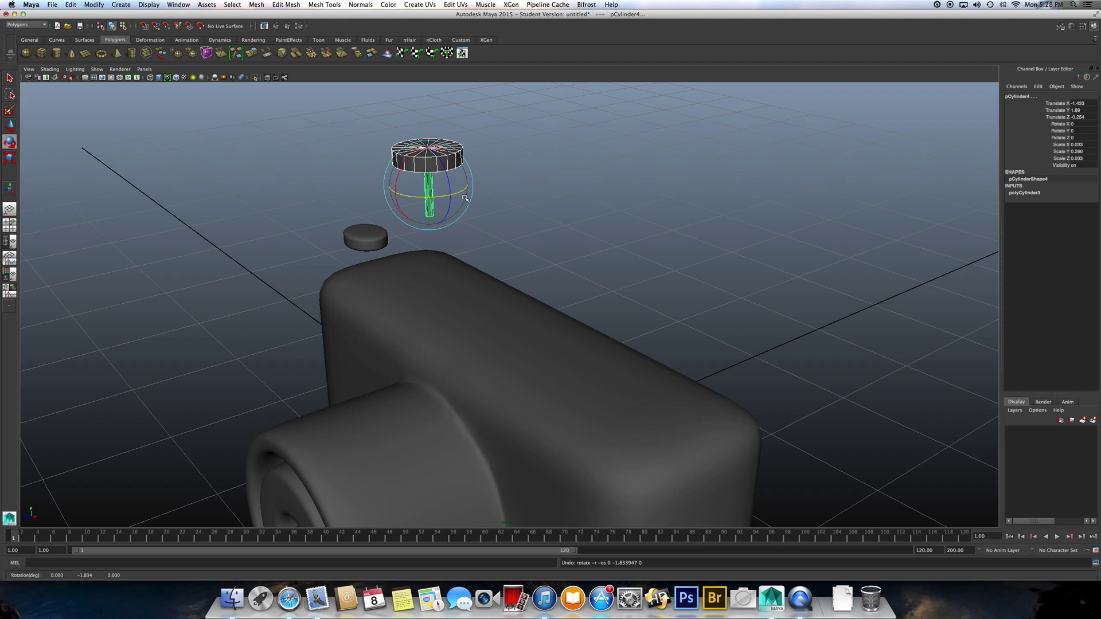
# Select the camera body alone and show it as its unsmoothed cage
pyautogui.click(293, 232)
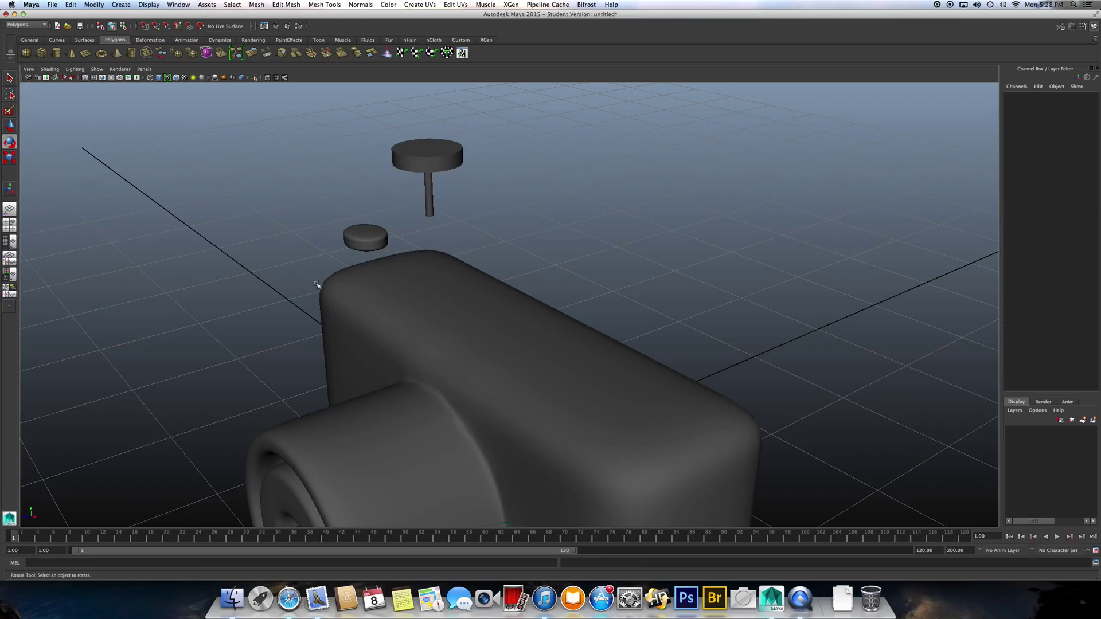
pyautogui.click(451, 313)
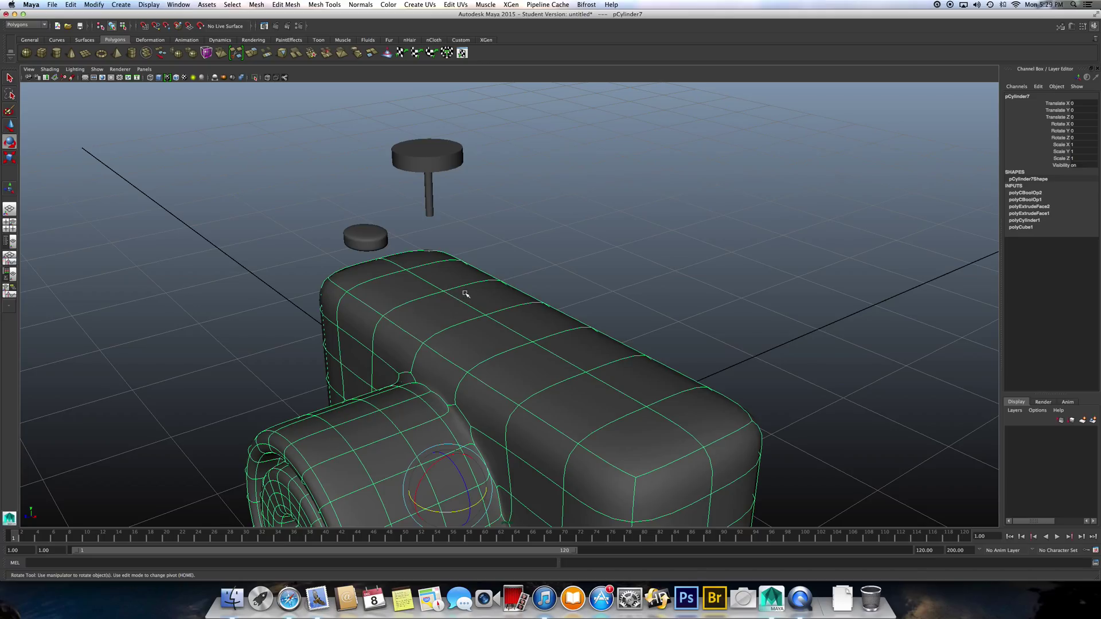
pyautogui.press('1')
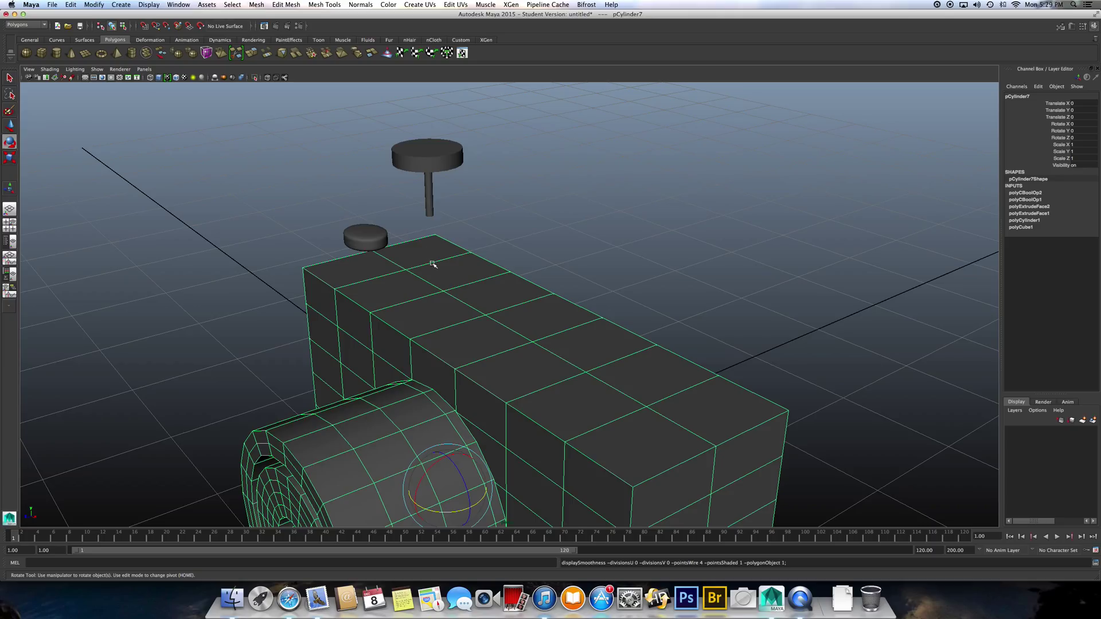
# Return to smooth preview, apply Mesh > Smooth to the camera body twice, then reselect it
pyautogui.press('3')
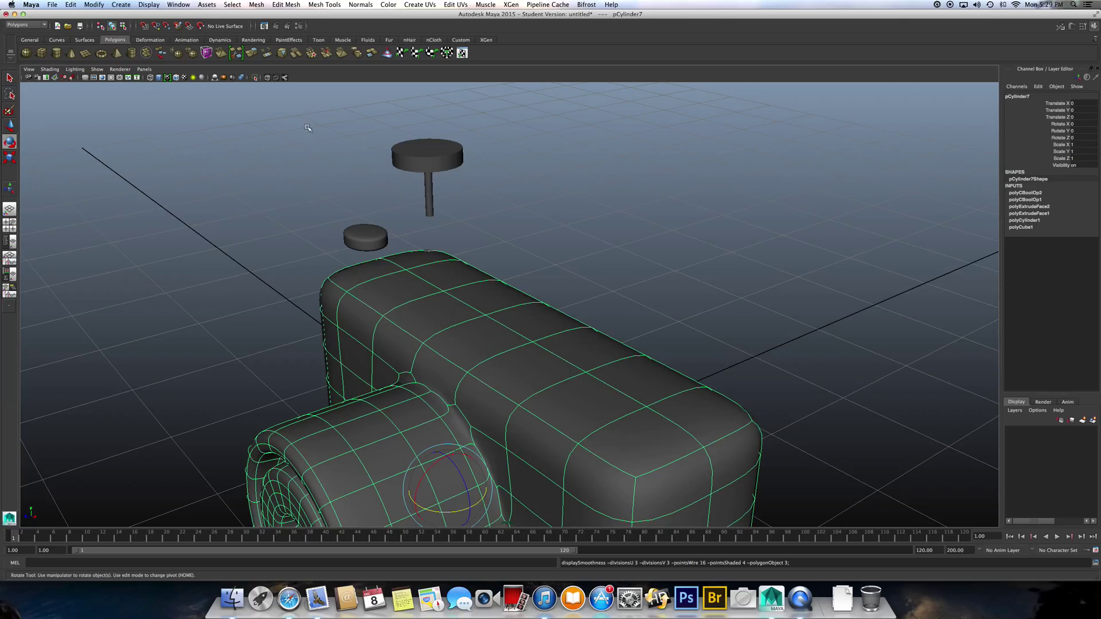
pyautogui.click(258, 6)
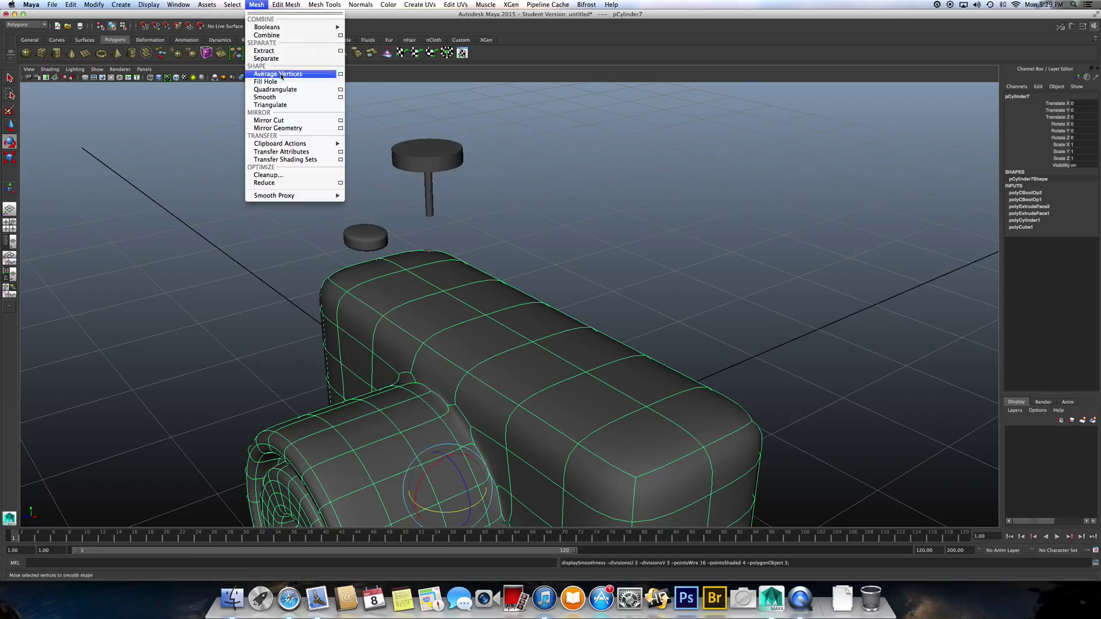
pyautogui.click(341, 99)
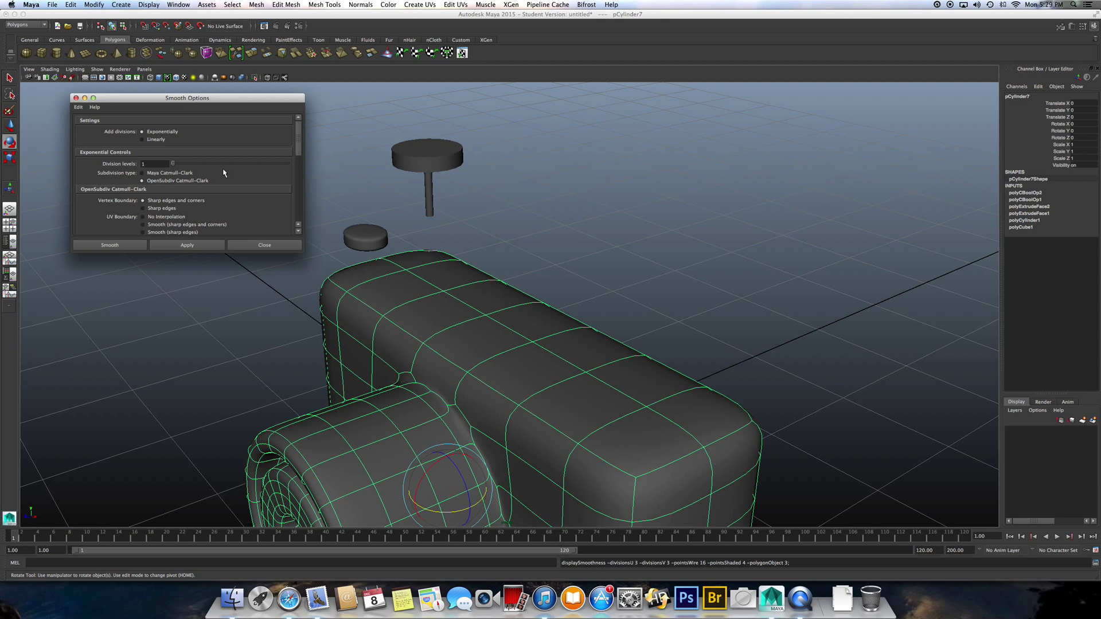
pyautogui.click(127, 247)
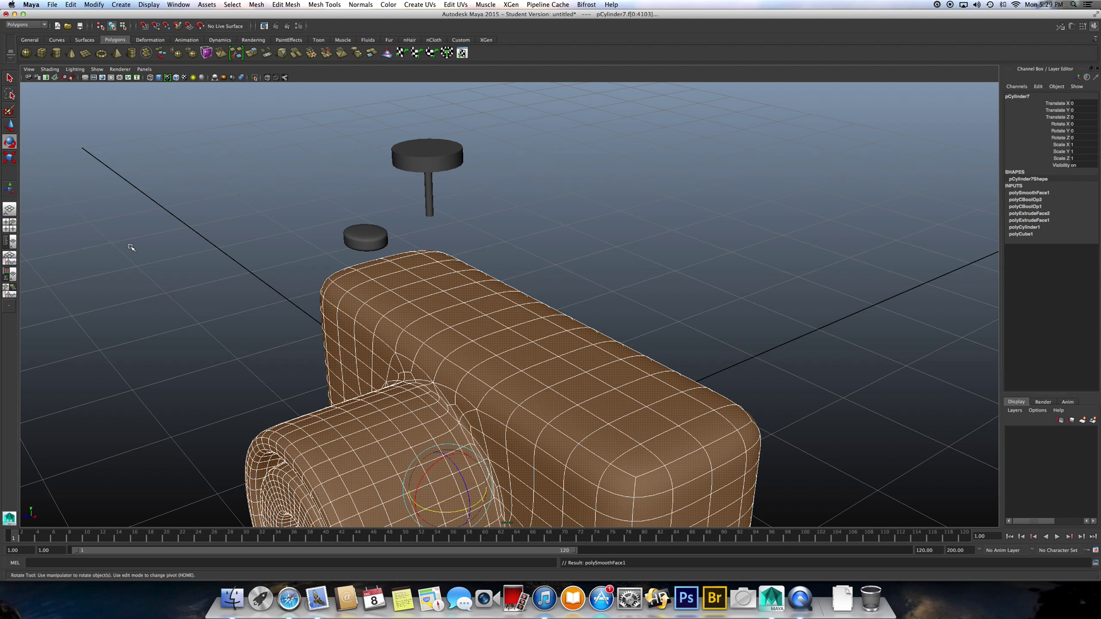
pyautogui.click(257, 6)
pyautogui.click(293, 99)
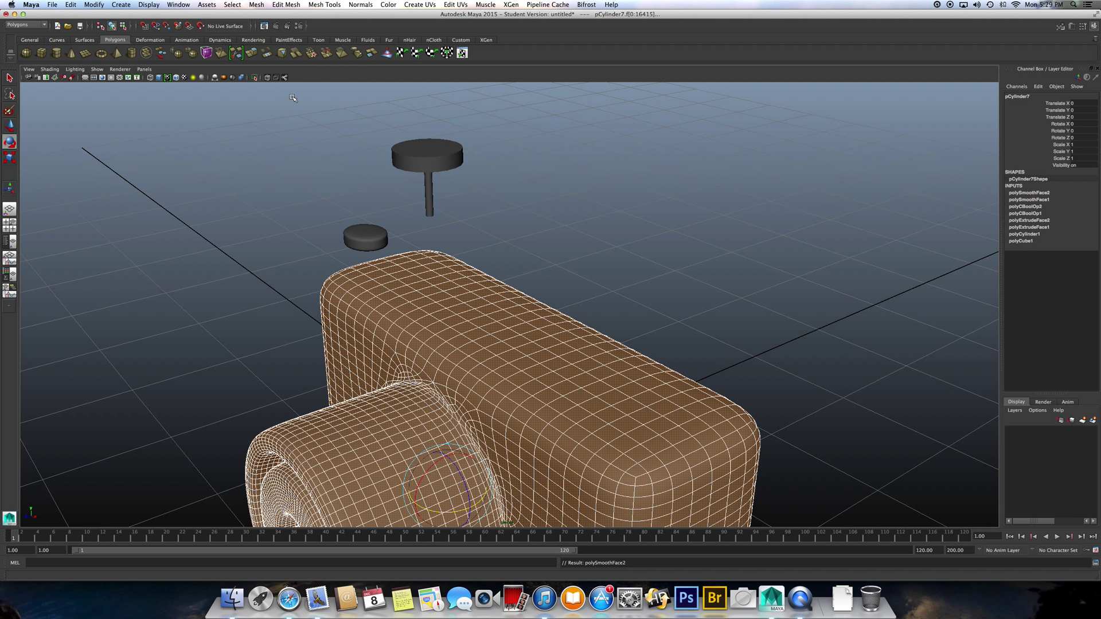
pyautogui.click(251, 261)
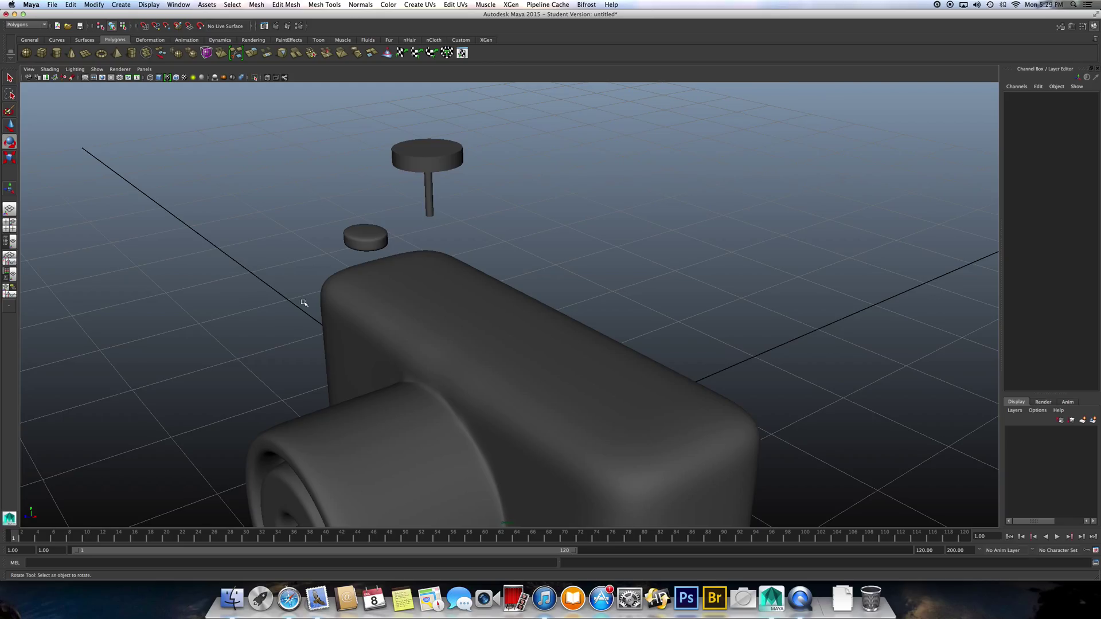
pyautogui.click(375, 300)
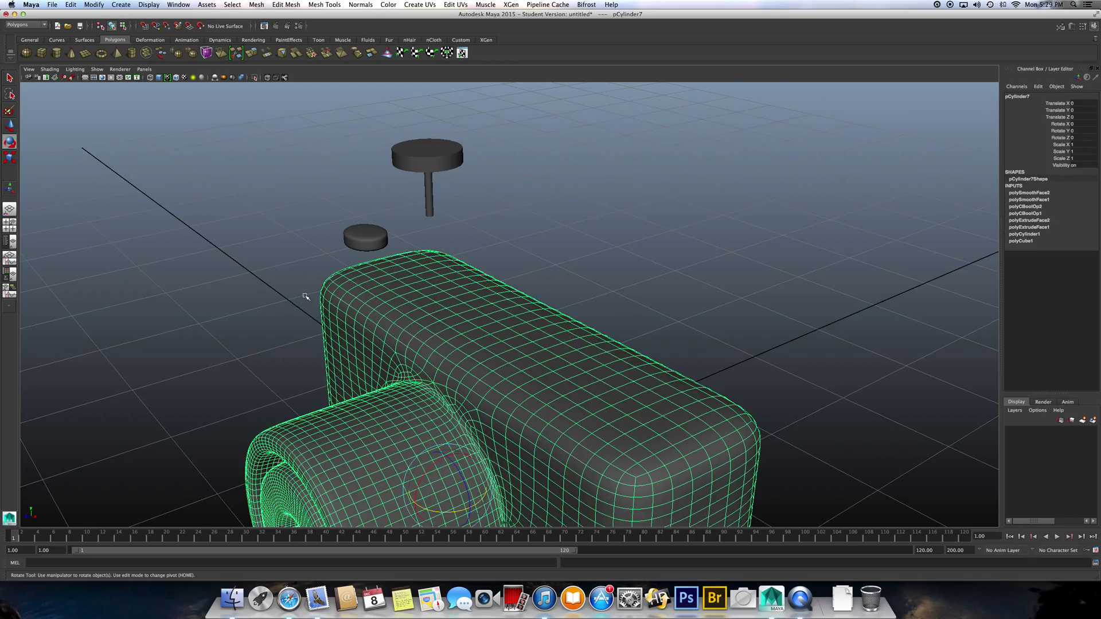
# Duplicate the thin stem cylinder and lower the copy into the camera body top
pyautogui.click(430, 203)
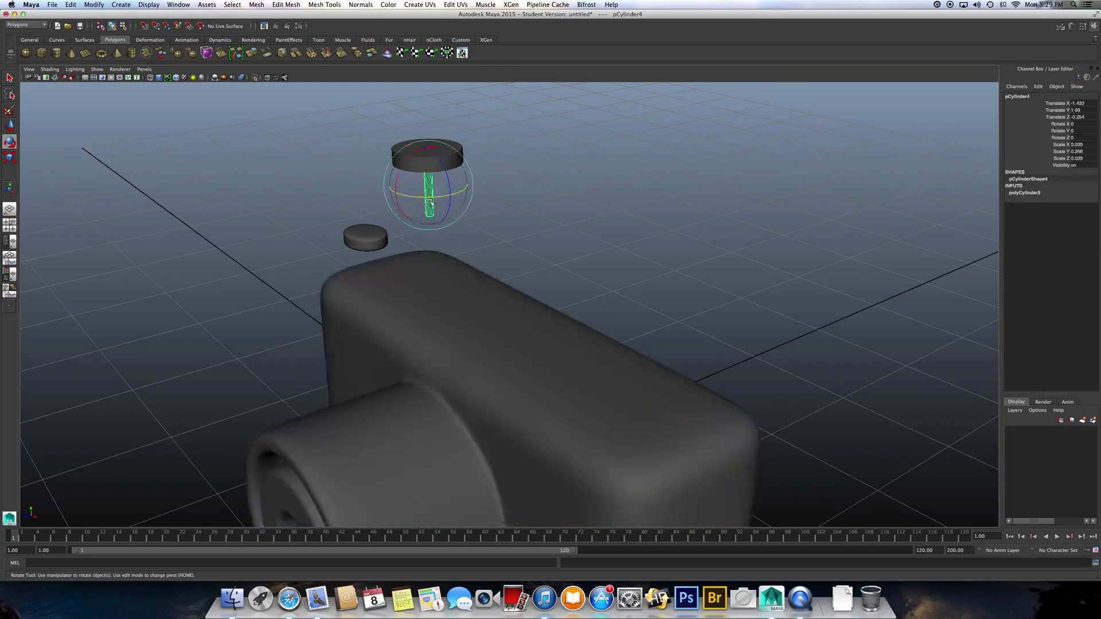
pyautogui.keyDown('alt'); pyautogui.moveTo(502, 225); pyautogui.dragTo(513, 232); pyautogui.keyUp('alt')
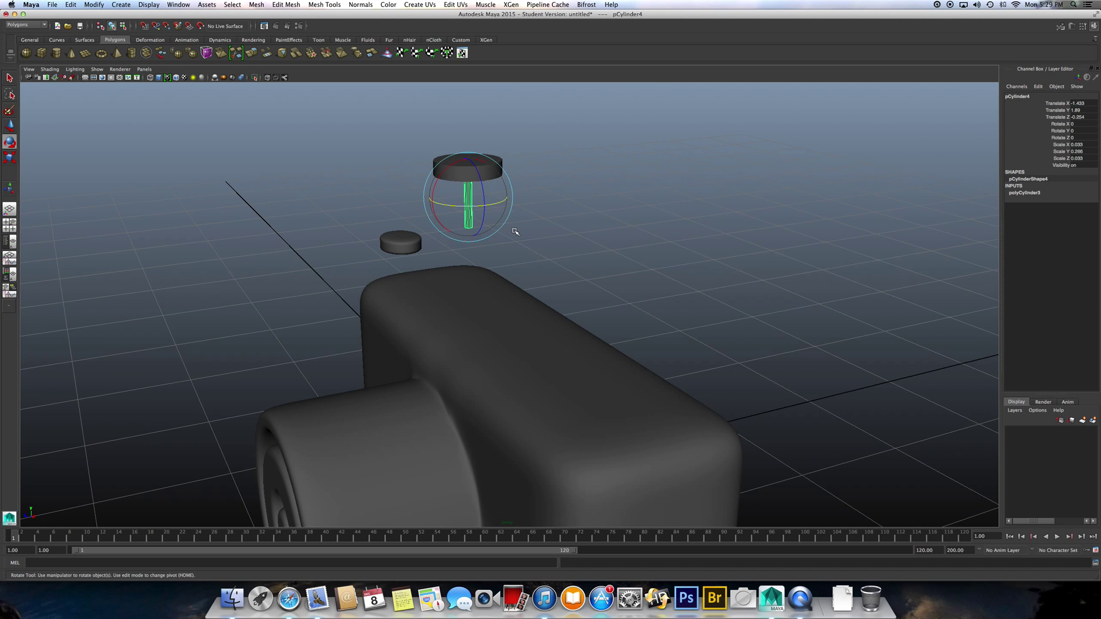
pyautogui.hotkey('ctrl', 'd')
pyautogui.press('w')
pyautogui.moveTo(467, 160); pyautogui.dragTo(471, 257)
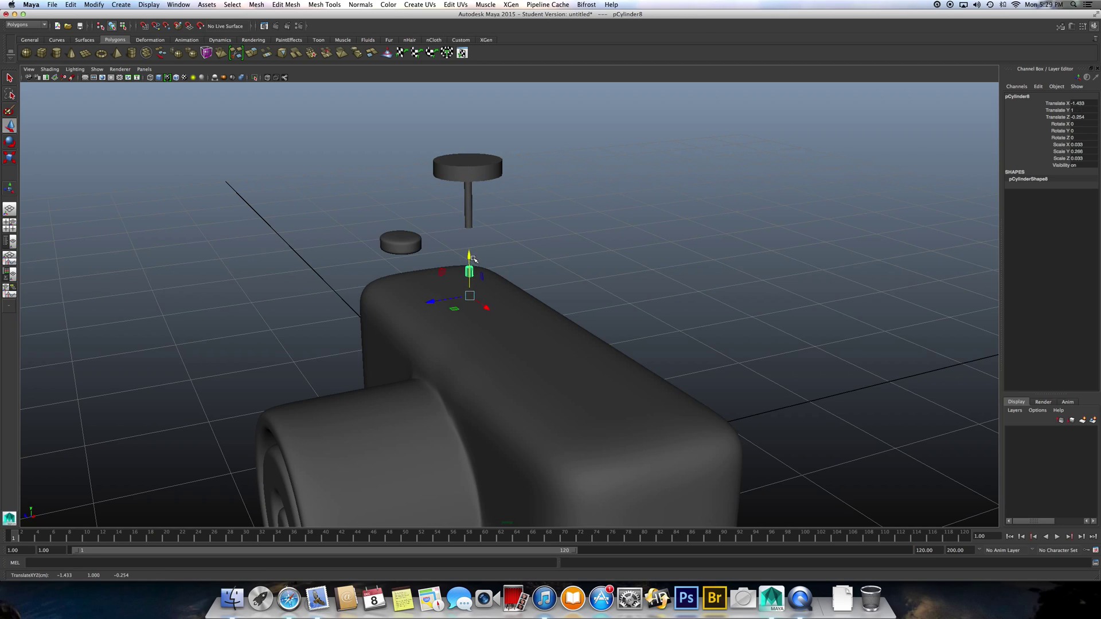
# Check the copied stem's placement in wireframe, then scale it up slightly
pyautogui.press('4')
pyautogui.moveTo(417, 343)
pyautogui.keyDown('alt'); pyautogui.mouseDown()
pyautogui.moveTo(497, 325)
pyautogui.moveTo(221, 413)
pyautogui.mouseUp(); pyautogui.keyUp('alt')
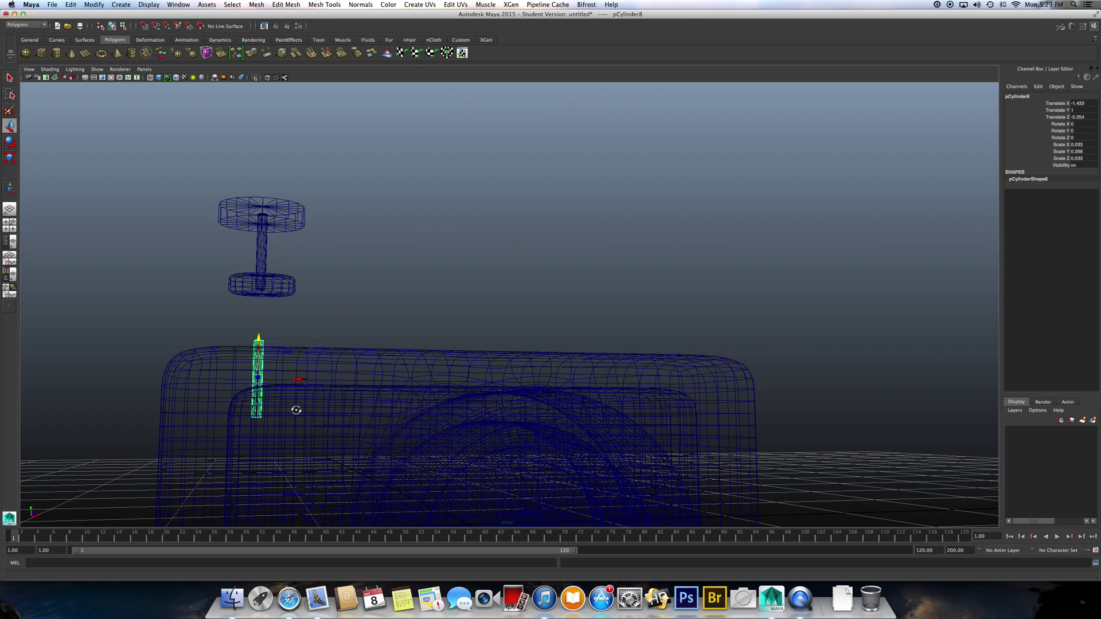
pyautogui.moveTo(296, 410)
pyautogui.keyDown('alt'); pyautogui.mouseDown()
pyautogui.moveTo(236, 425)
pyautogui.moveTo(247, 418)
pyautogui.mouseUp(); pyautogui.keyUp('alt')
pyautogui.press('5')
pyautogui.keyDown('alt'); pyautogui.moveTo(249, 418); pyautogui.dragTo(342, 356, button='right'); pyautogui.keyUp('alt')
pyautogui.keyDown('alt'); pyautogui.moveTo(342, 357); pyautogui.dragTo(249, 378); pyautogui.keyUp('alt')
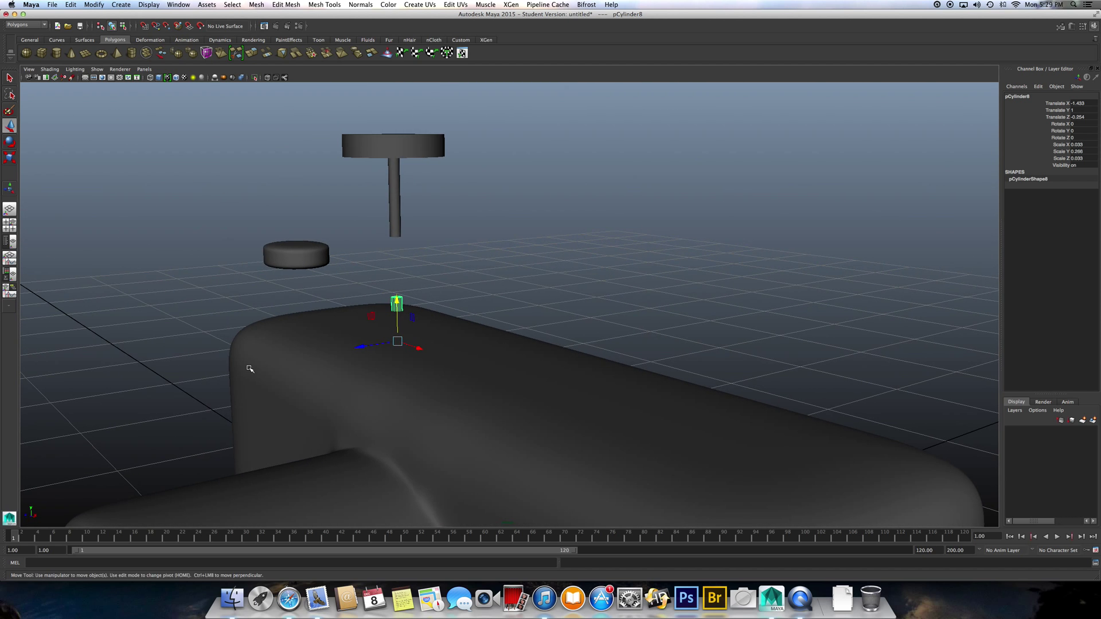
pyautogui.keyDown('alt'); pyautogui.moveTo(250, 378); pyautogui.dragTo(293, 403); pyautogui.keyUp('alt')
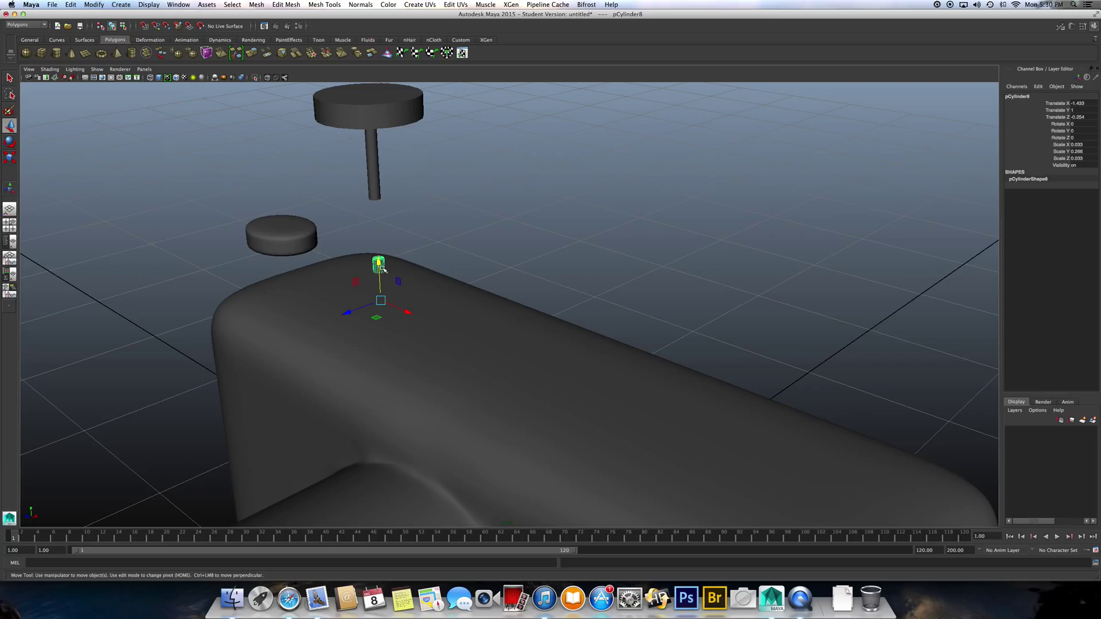
pyautogui.press('r')
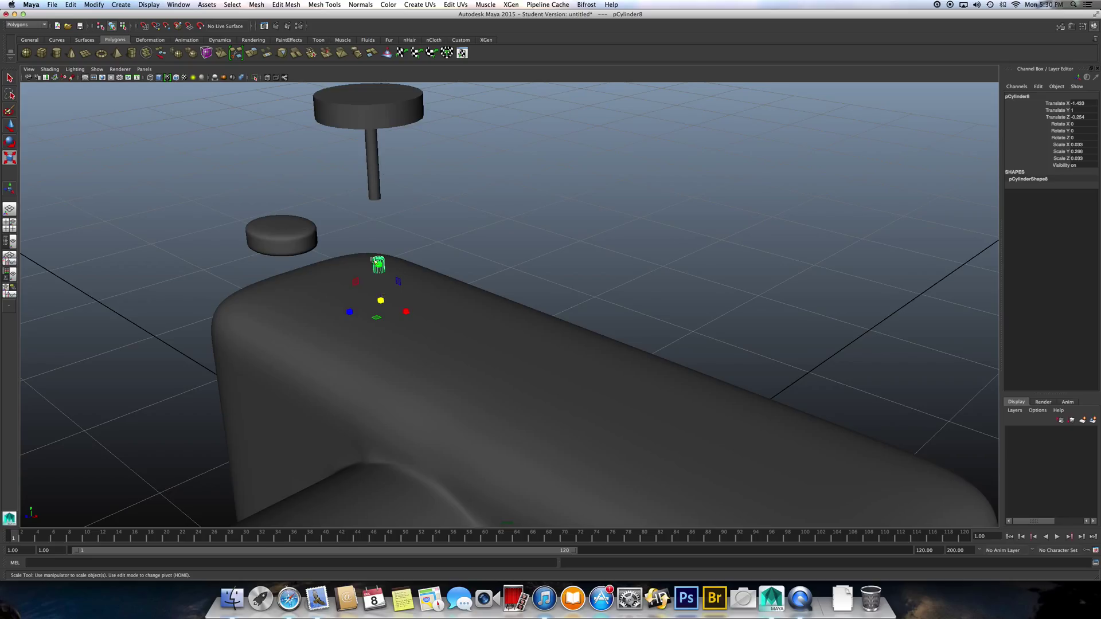
pyautogui.moveTo(382, 299); pyautogui.dragTo(395, 299)
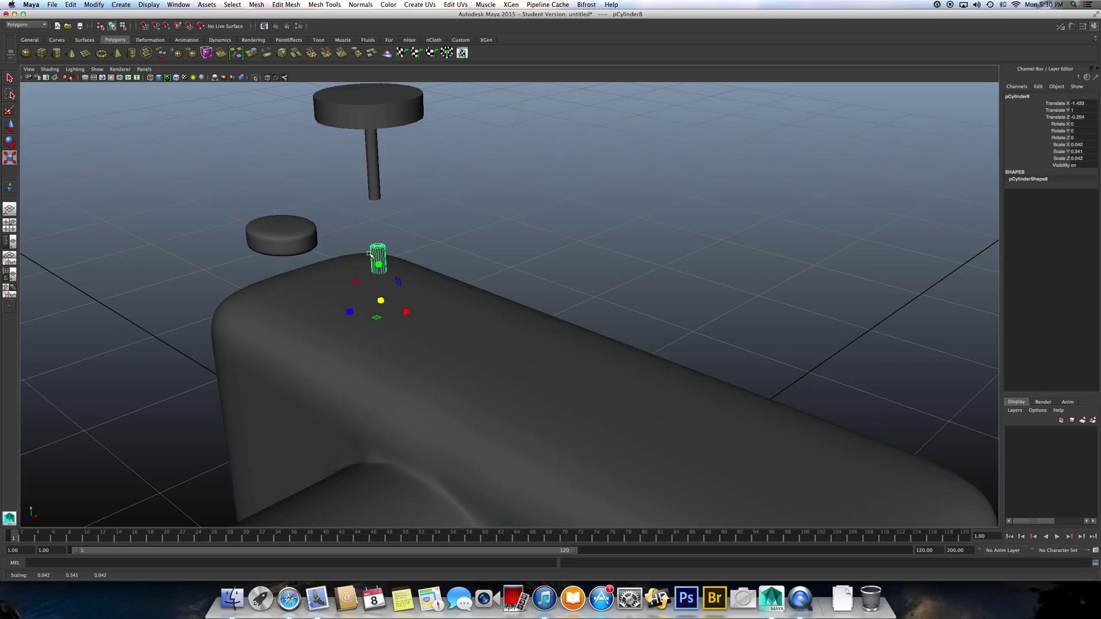
# Boolean-subtract the small cylinder from the camera body to cut the dial hole
pyautogui.click(358, 355)
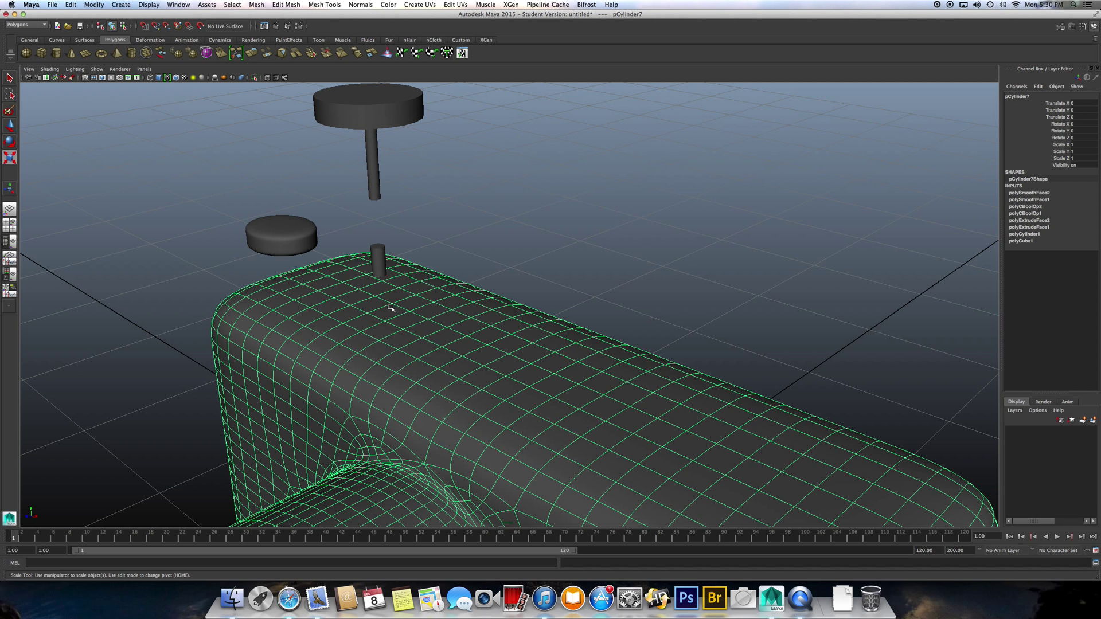
pyautogui.click(381, 261)
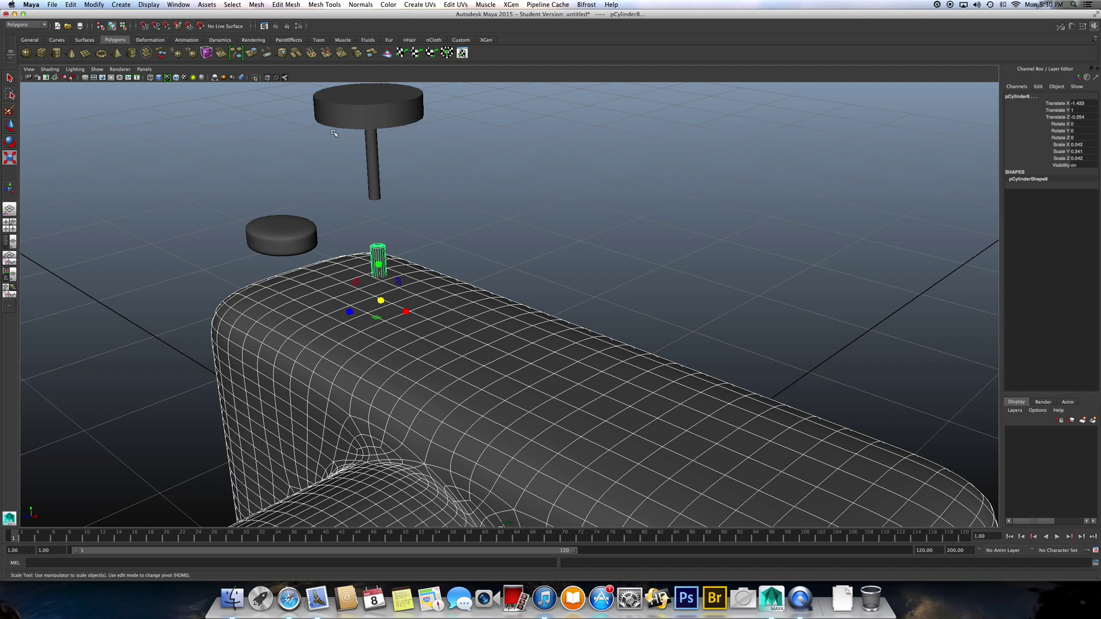
pyautogui.click(256, 5)
pyautogui.moveTo(276, 26)
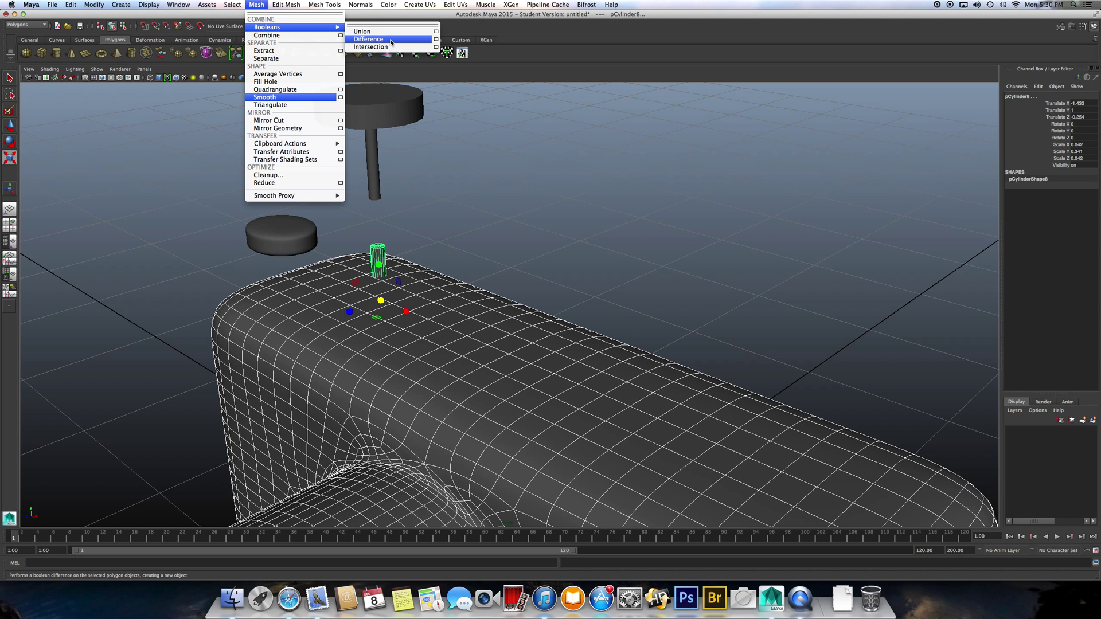
pyautogui.click(390, 40)
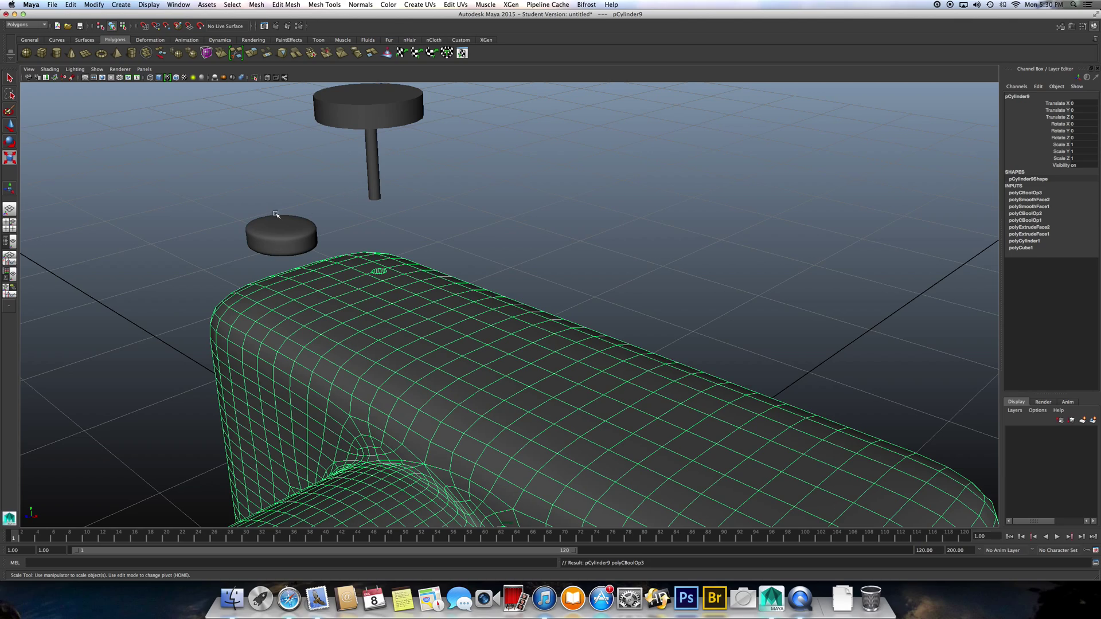
pyautogui.keyDown('alt'); pyautogui.moveTo(273, 215); pyautogui.dragTo(272, 210); pyautogui.keyUp('alt')
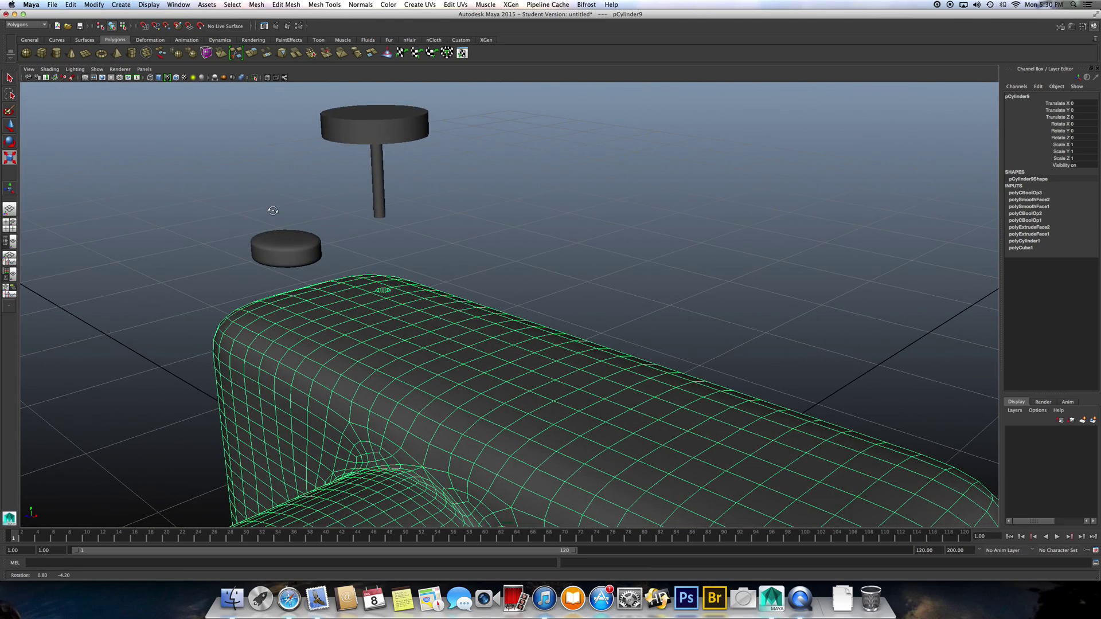
# Boolean-union the thin stem and top disc into one shutter button and lower it in Y
pyautogui.press('r')
pyautogui.click(379, 193)
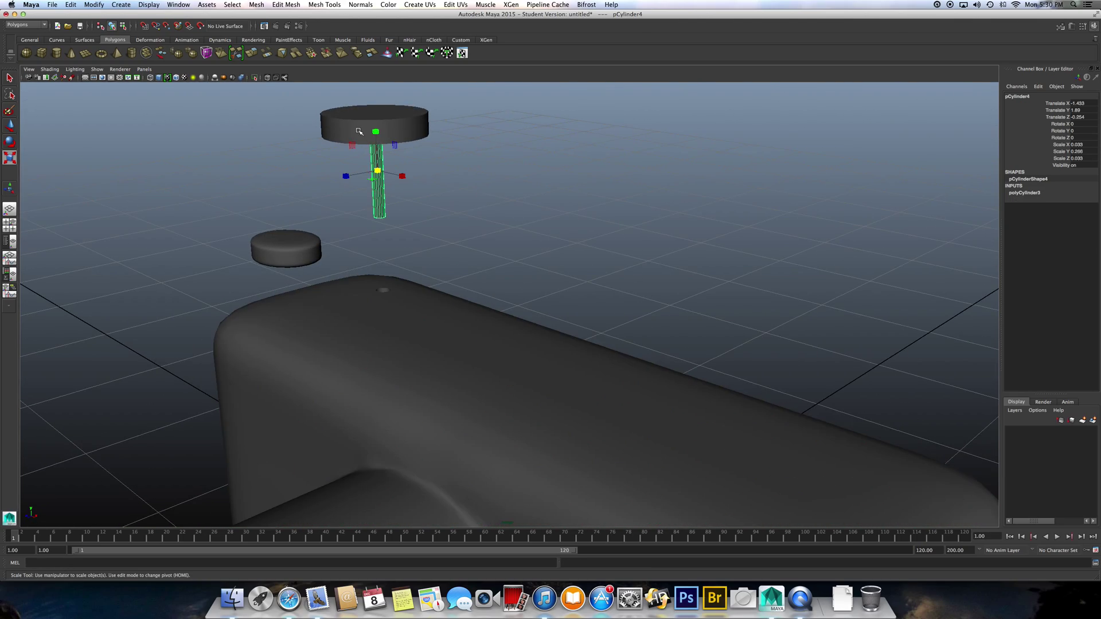
pyautogui.keyDown('shift'); pyautogui.click(359, 131); pyautogui.keyUp('shift')
pyautogui.click(258, 4)
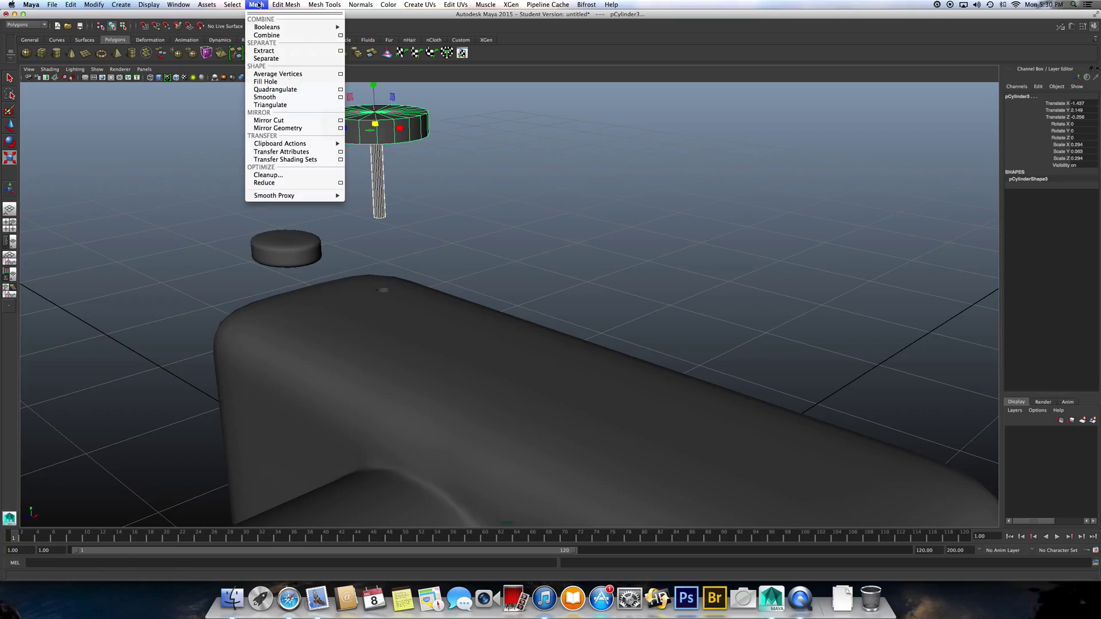
pyautogui.moveTo(267, 27)
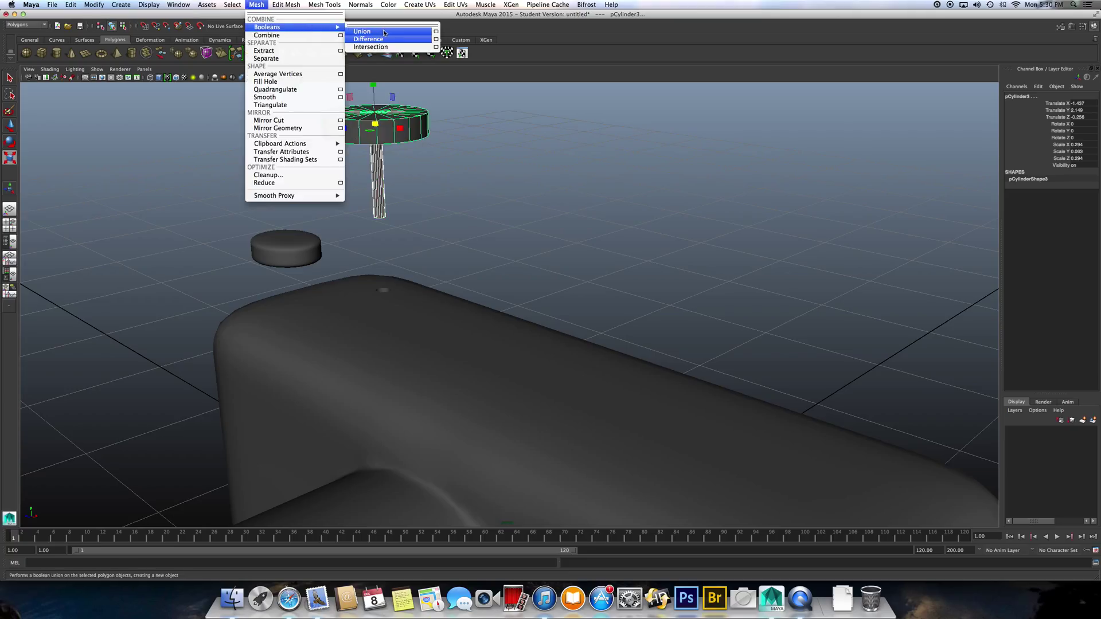
pyautogui.click(387, 35)
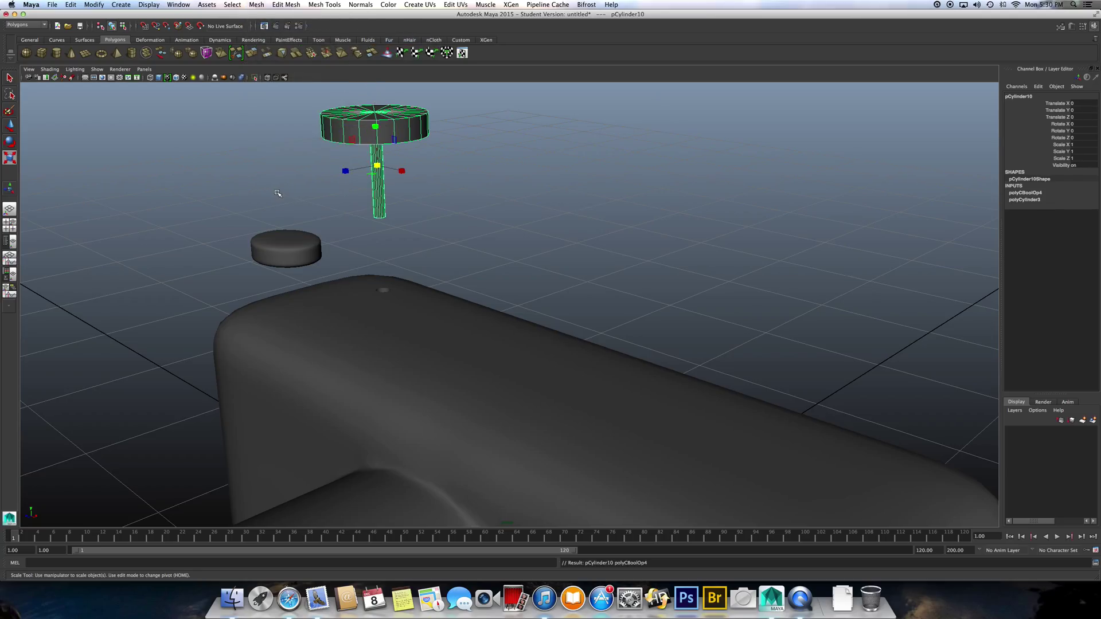
pyautogui.press('w')
pyautogui.moveTo(375, 112)
pyautogui.mouseDown()
pyautogui.moveTo(364, 280)
pyautogui.moveTo(374, 125)
pyautogui.mouseUp()
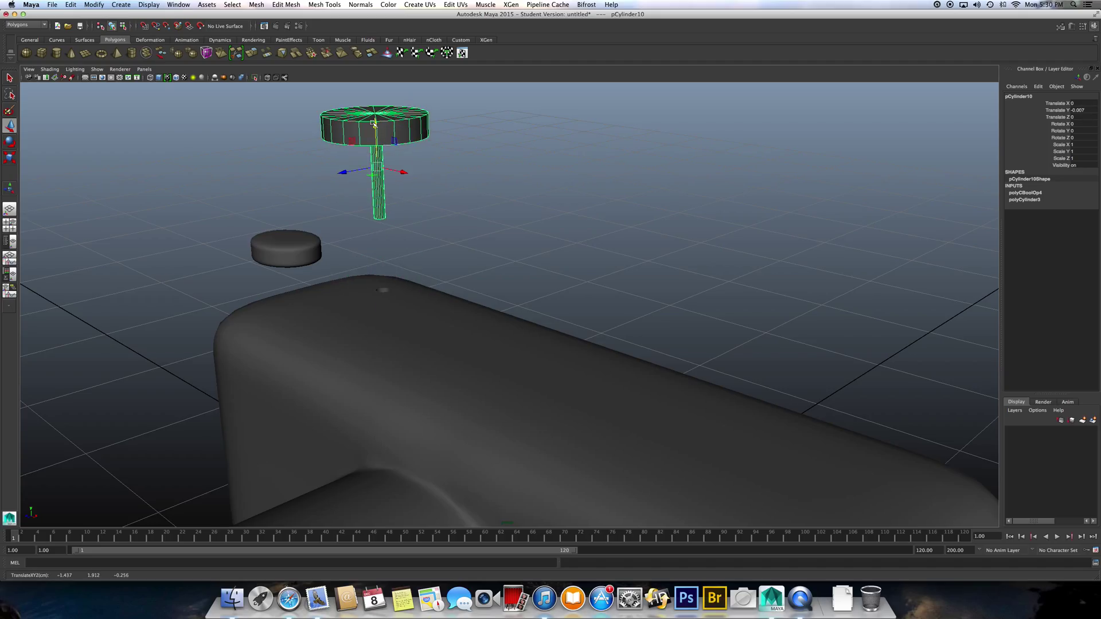
pyautogui.click(306, 260)
# Smooth the small disc and set it level on the camera body top
pyautogui.keyDown('alt'); pyautogui.moveTo(383, 285); pyautogui.dragTo(310, 292); pyautogui.keyUp('alt')
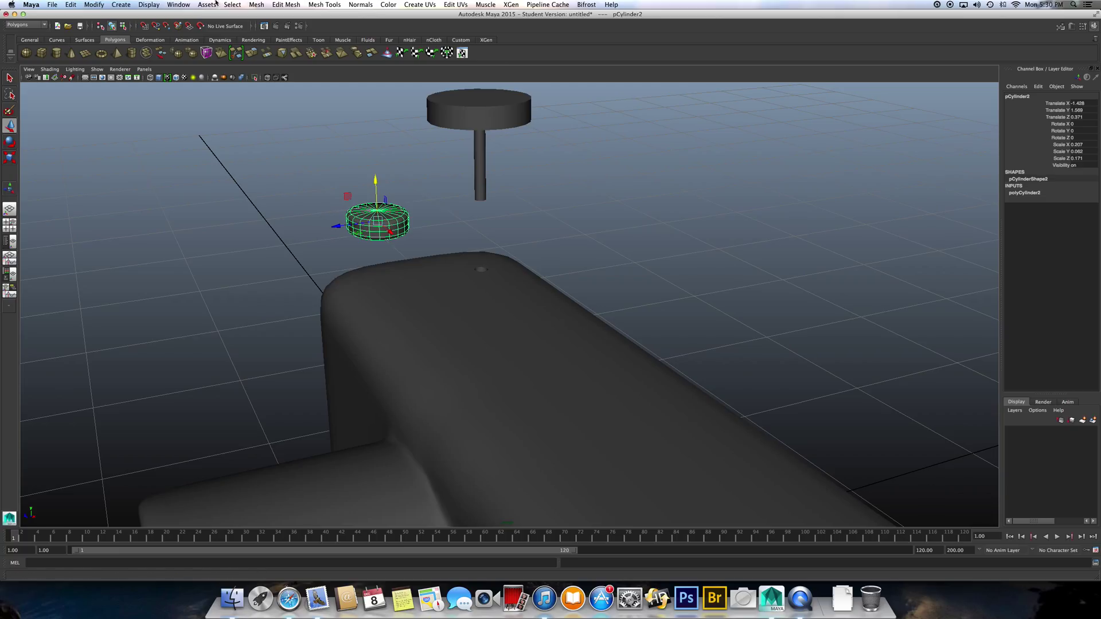
pyautogui.click(256, 4)
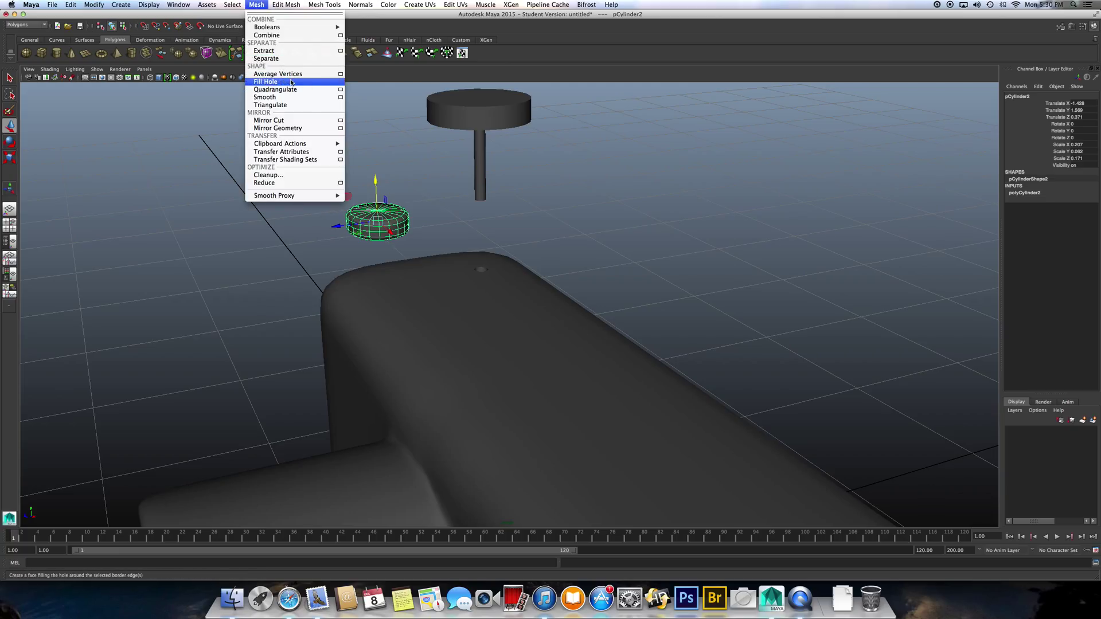
pyautogui.click(267, 98)
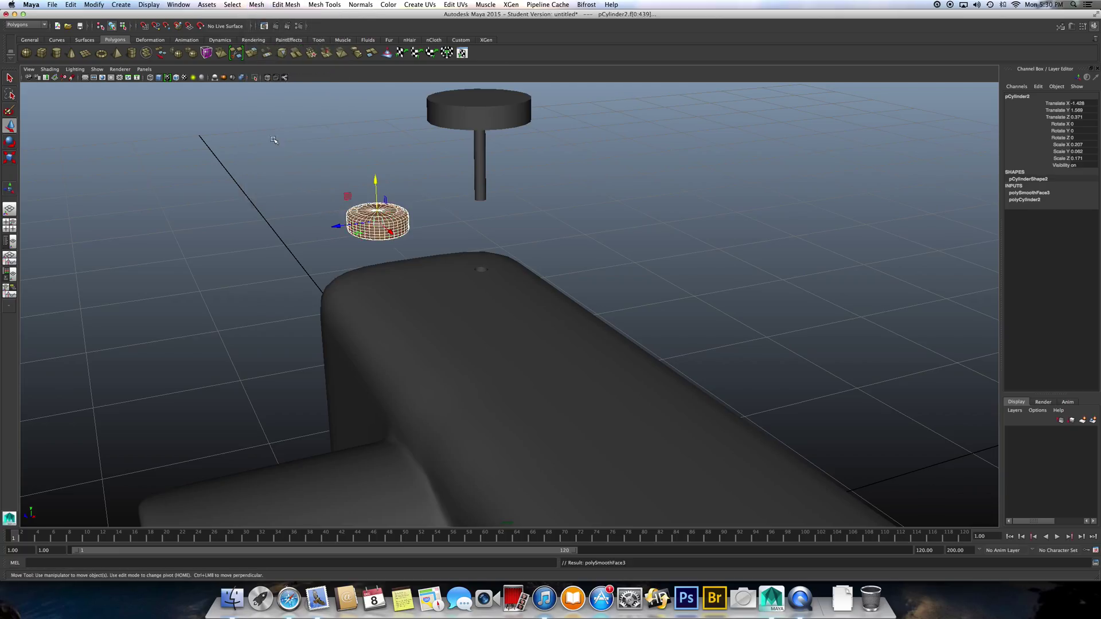
pyautogui.moveTo(383, 184); pyautogui.dragTo(377, 215)
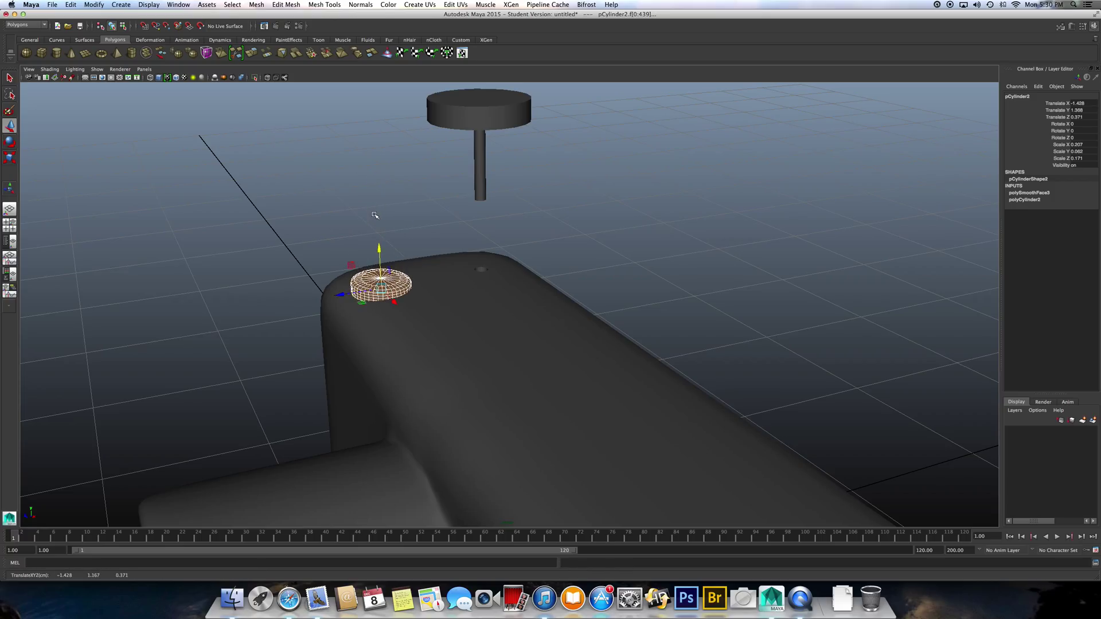
pyautogui.press('e')
pyautogui.moveTo(362, 262); pyautogui.dragTo(354, 268)
pyautogui.moveTo(283, 296)
pyautogui.keyDown('alt'); pyautogui.mouseDown()
pyautogui.moveTo(339, 301)
pyautogui.moveTo(381, 281)
pyautogui.moveTo(327, 297)
pyautogui.moveTo(269, 295)
pyautogui.moveTo(317, 293)
pyautogui.mouseUp(); pyautogui.keyUp('alt')
pyautogui.moveTo(442, 304); pyautogui.dragTo(440, 307)
pyautogui.press('w')
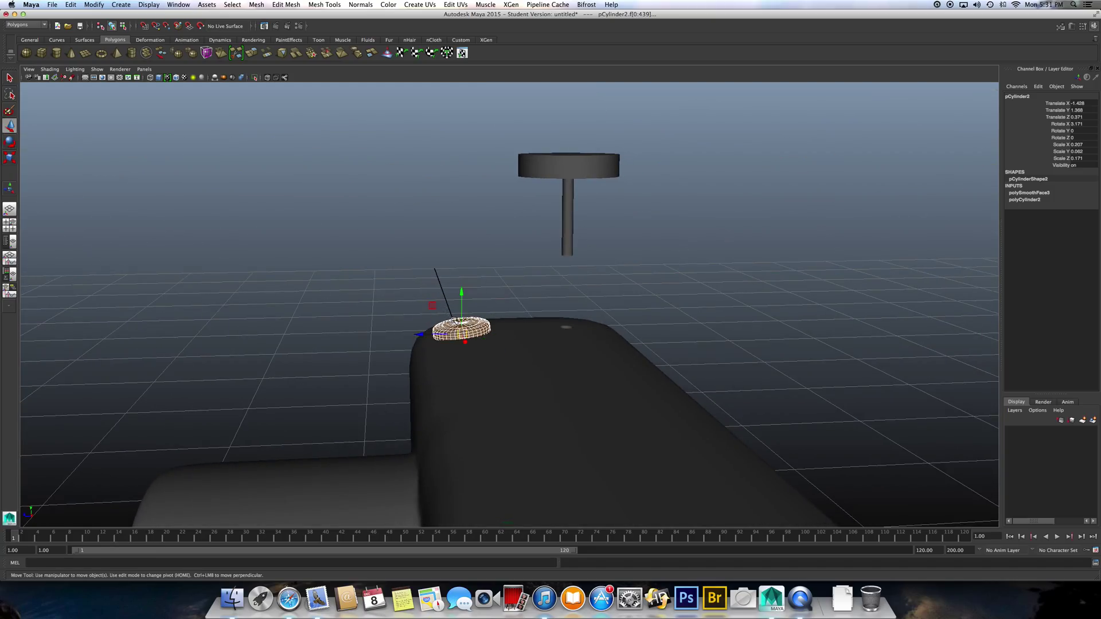
# Boolean-union the camera body and the small disc into one mesh
pyautogui.click(462, 377)
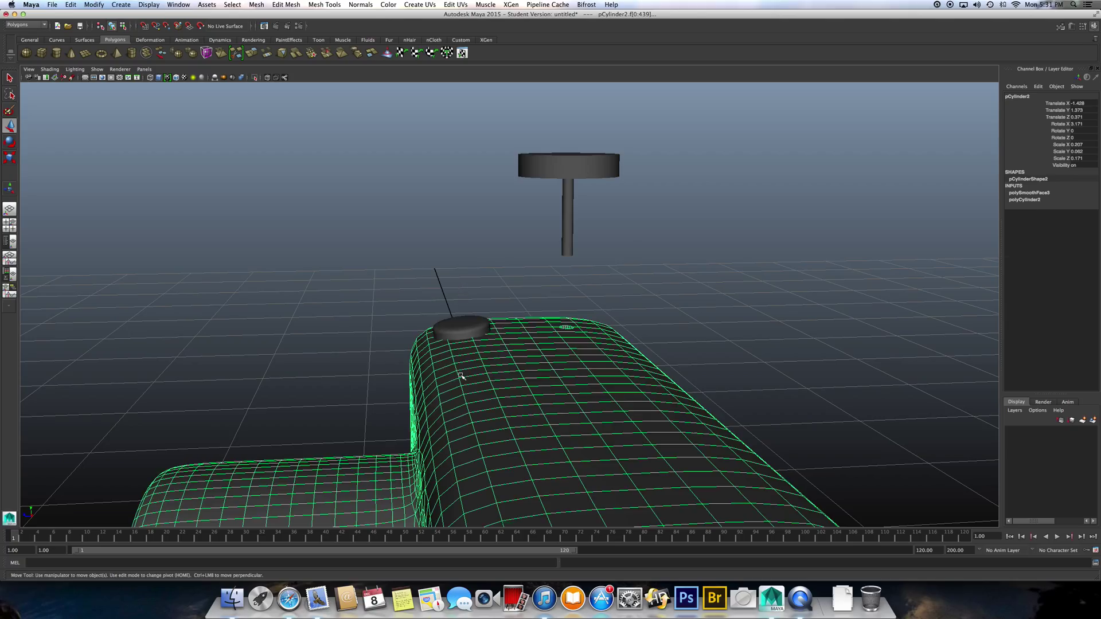
pyautogui.click(460, 329)
pyautogui.click(251, 7)
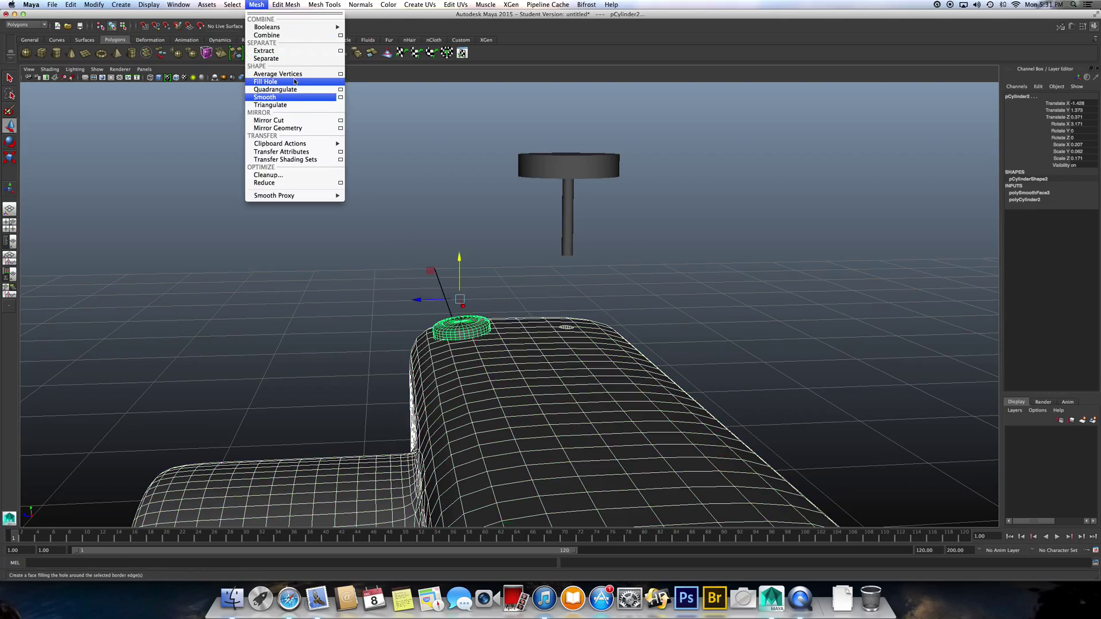
pyautogui.moveTo(268, 27)
pyautogui.click(362, 31)
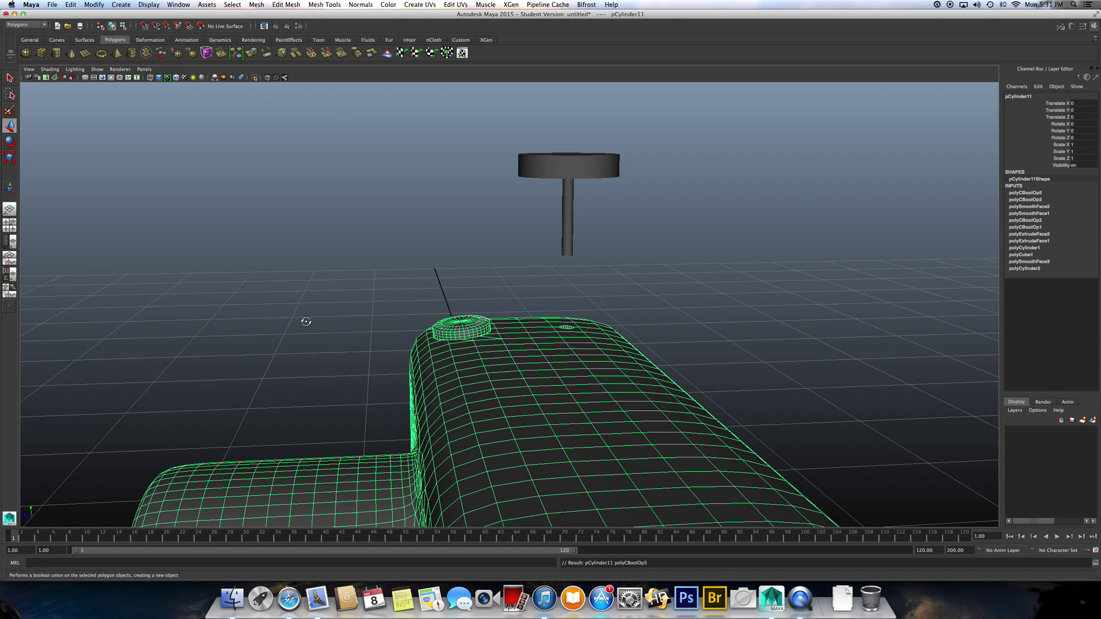
pyautogui.moveTo(304, 318)
pyautogui.keyDown('alt'); pyautogui.mouseDown()
pyautogui.moveTo(310, 332)
pyautogui.moveTo(317, 320)
pyautogui.moveTo(303, 348)
pyautogui.moveTo(317, 352)
pyautogui.moveTo(314, 336)
pyautogui.mouseUp(); pyautogui.keyUp('alt')
# Frame the whole camera and lens from the front, then open the File menu
pyautogui.keyDown('alt'); pyautogui.moveTo(314, 336); pyautogui.dragTo(295, 308, button='right'); pyautogui.keyUp('alt')
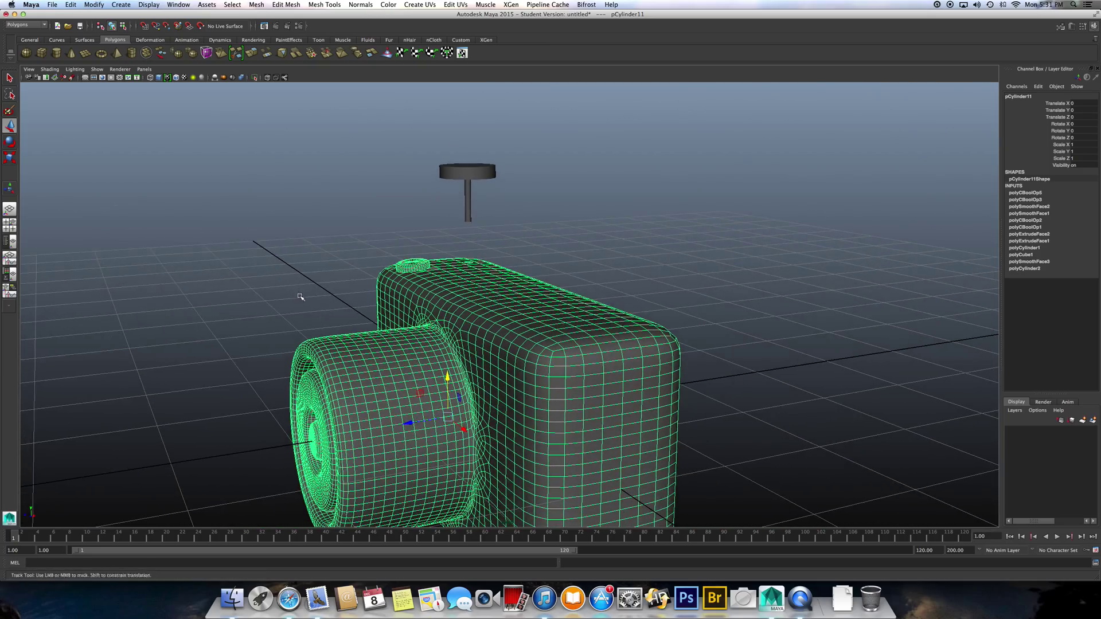
pyautogui.keyDown('alt'); pyautogui.moveTo(296, 308); pyautogui.dragTo(286, 315); pyautogui.keyUp('alt')
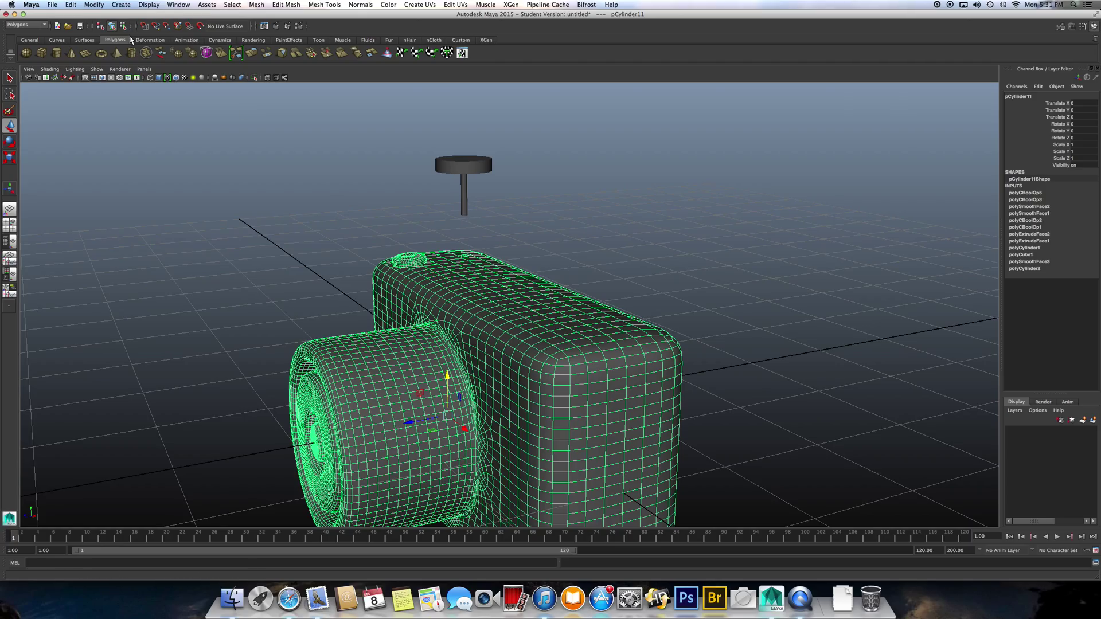
pyautogui.click(52, 4)
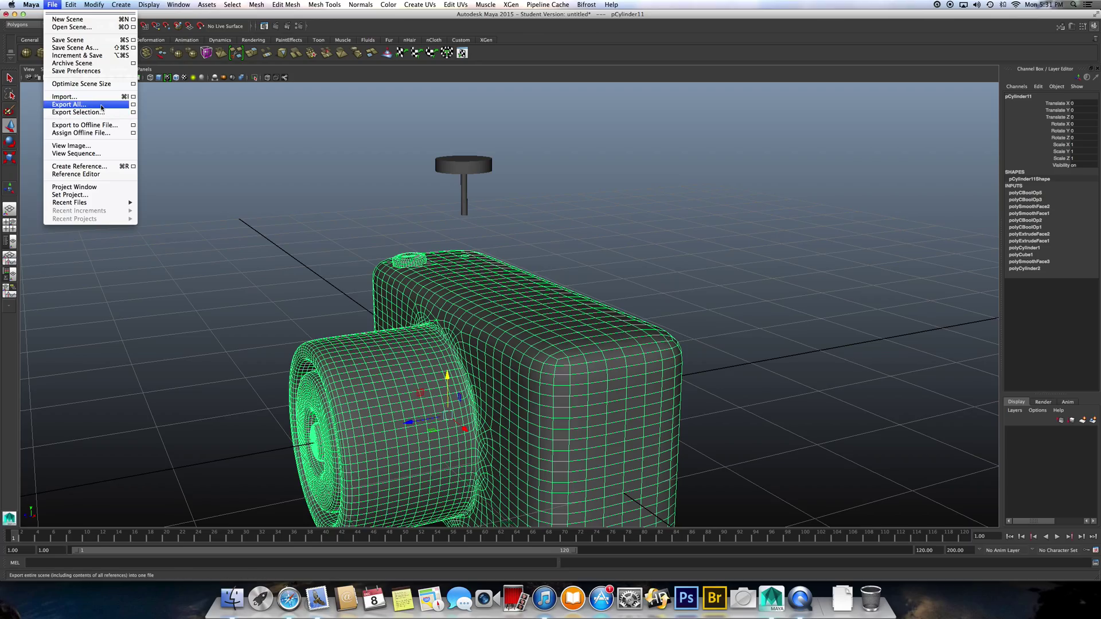
# Set the Export All file type to STL_DCE, then cancel the export file window
pyautogui.click(133, 105)
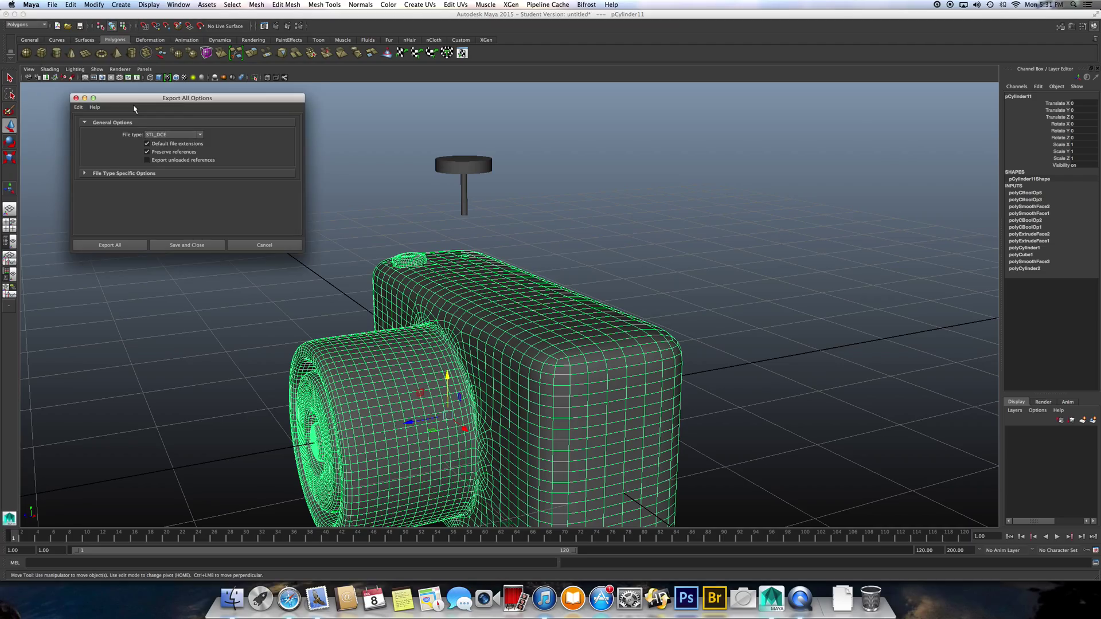
pyautogui.click(201, 136)
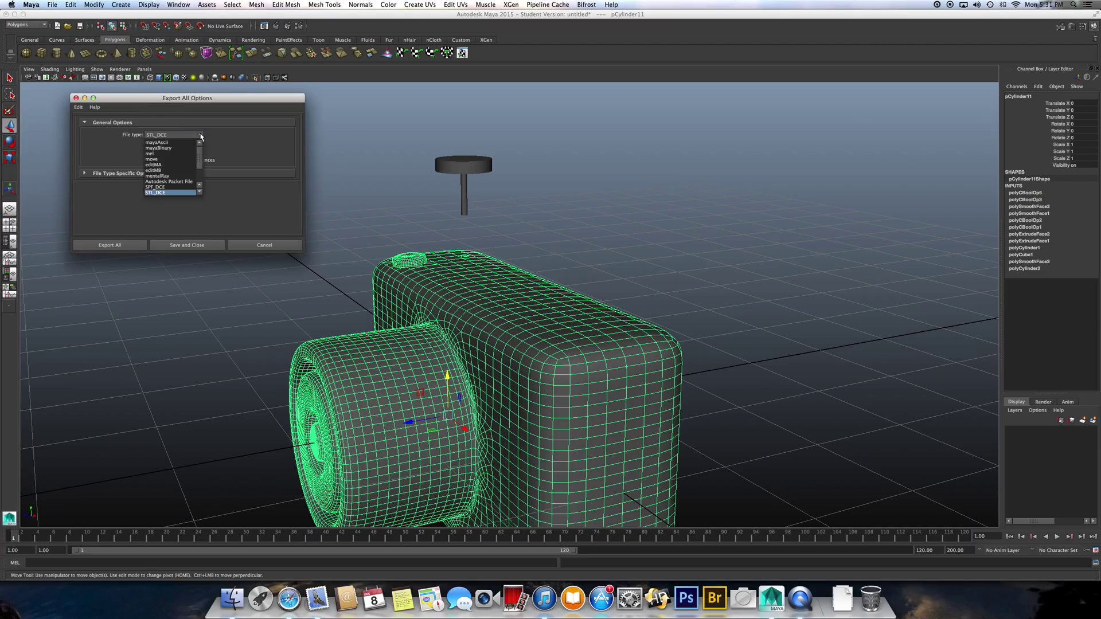
pyautogui.click(163, 192)
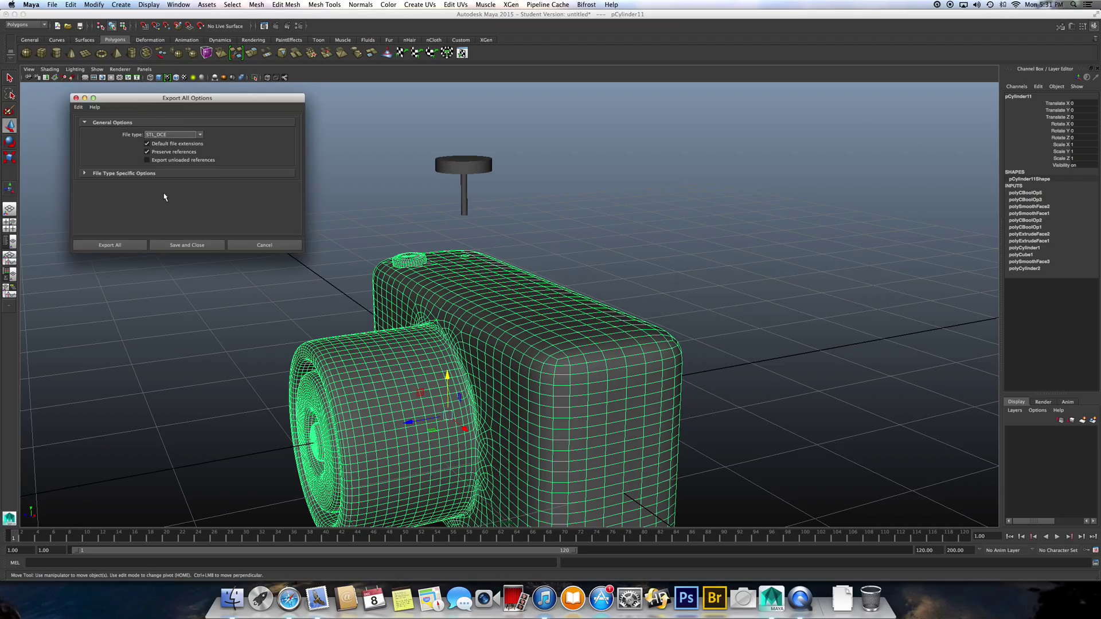
pyautogui.click(132, 247)
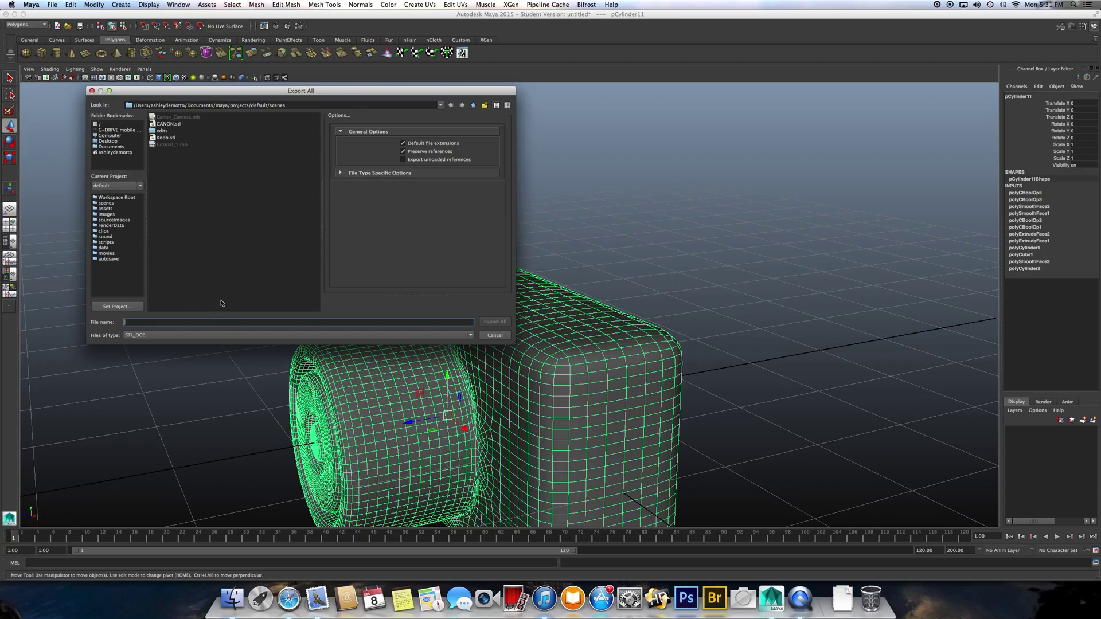
pyautogui.write('Camera')
pyautogui.click(495, 336)
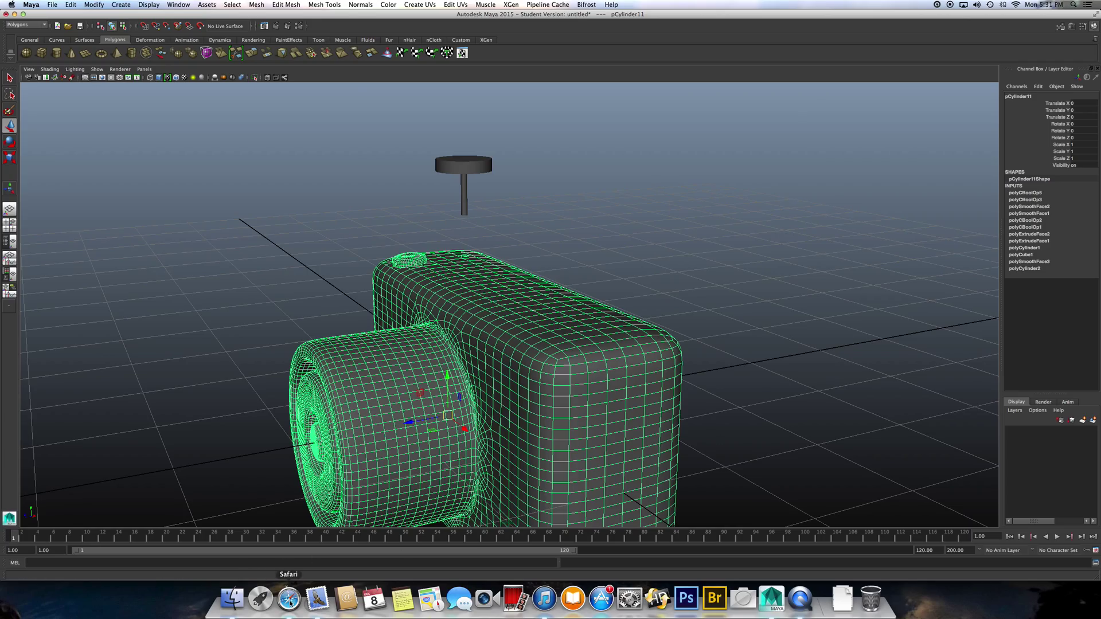
# Bring up the Shapeways cart in Safari to see the hollow and solid camera prices
pyautogui.click(289, 599)
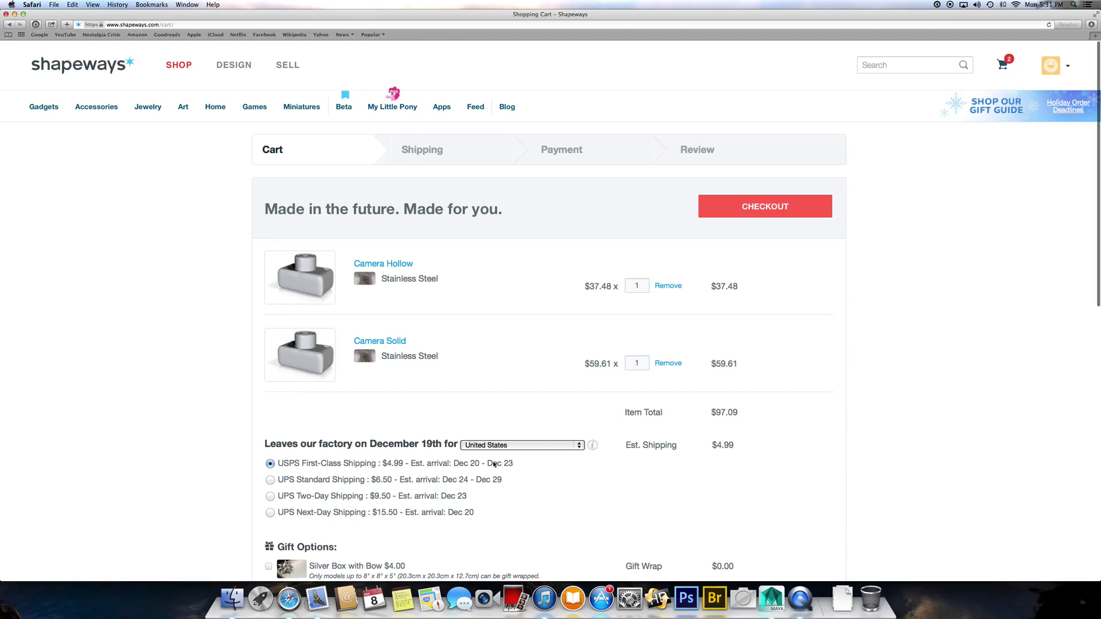